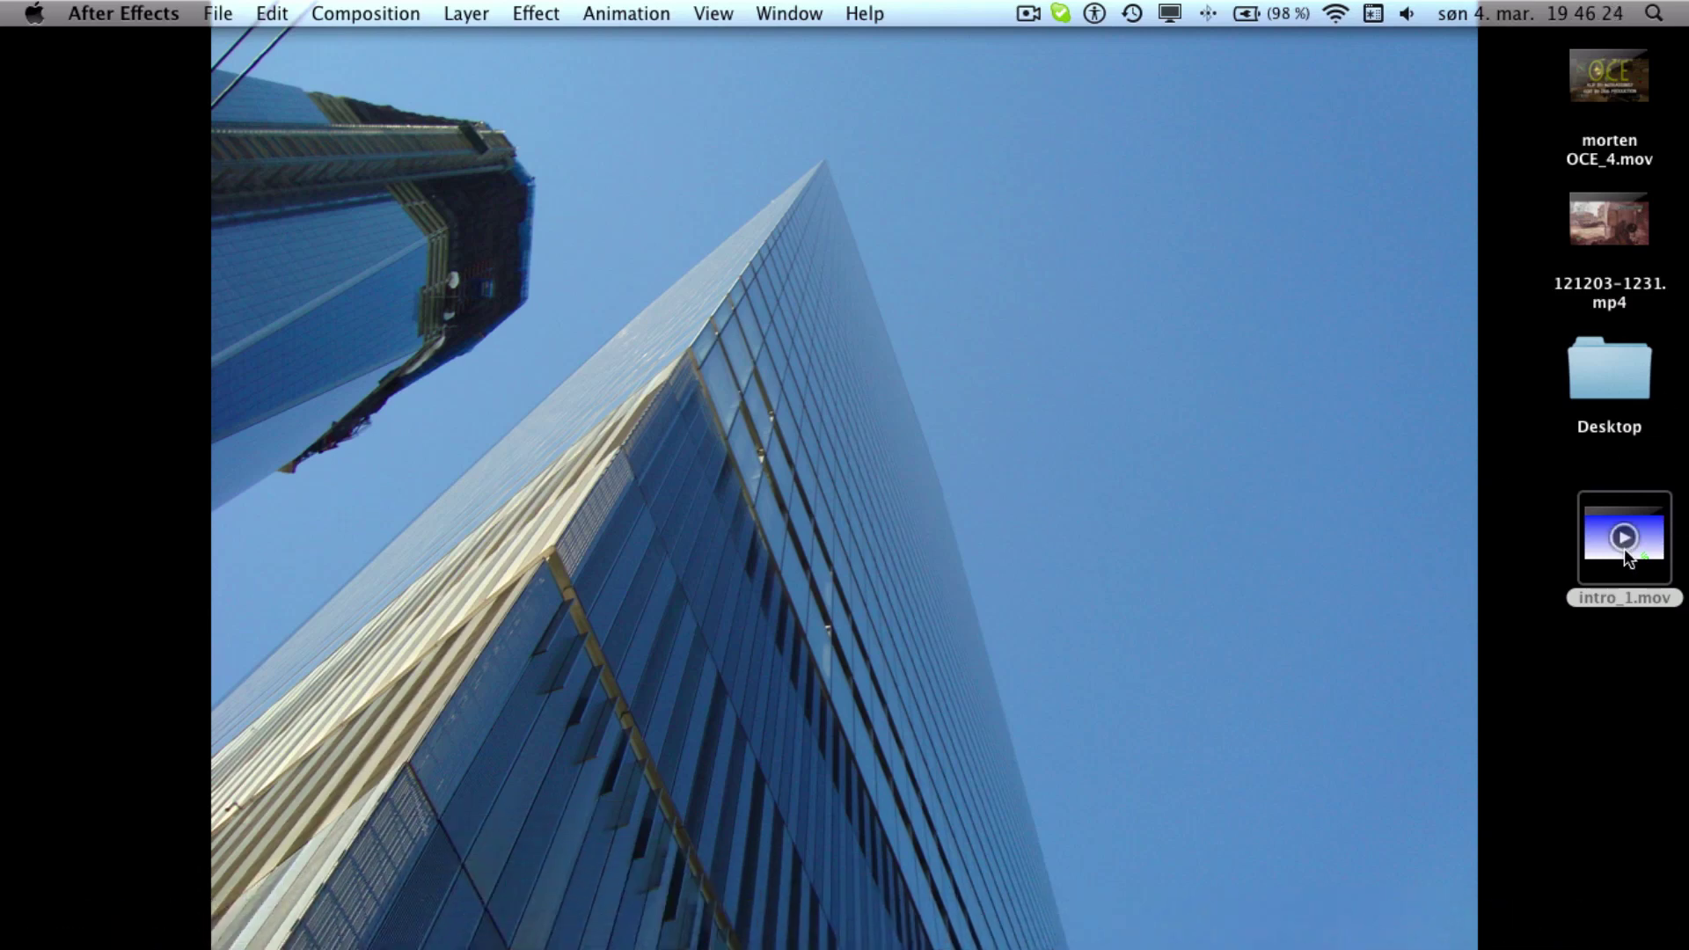
Play the intro_1.mov video from the desktop, close it and switch to After Effects
{"action": "double_click", "coordinate": [1665, 556]}
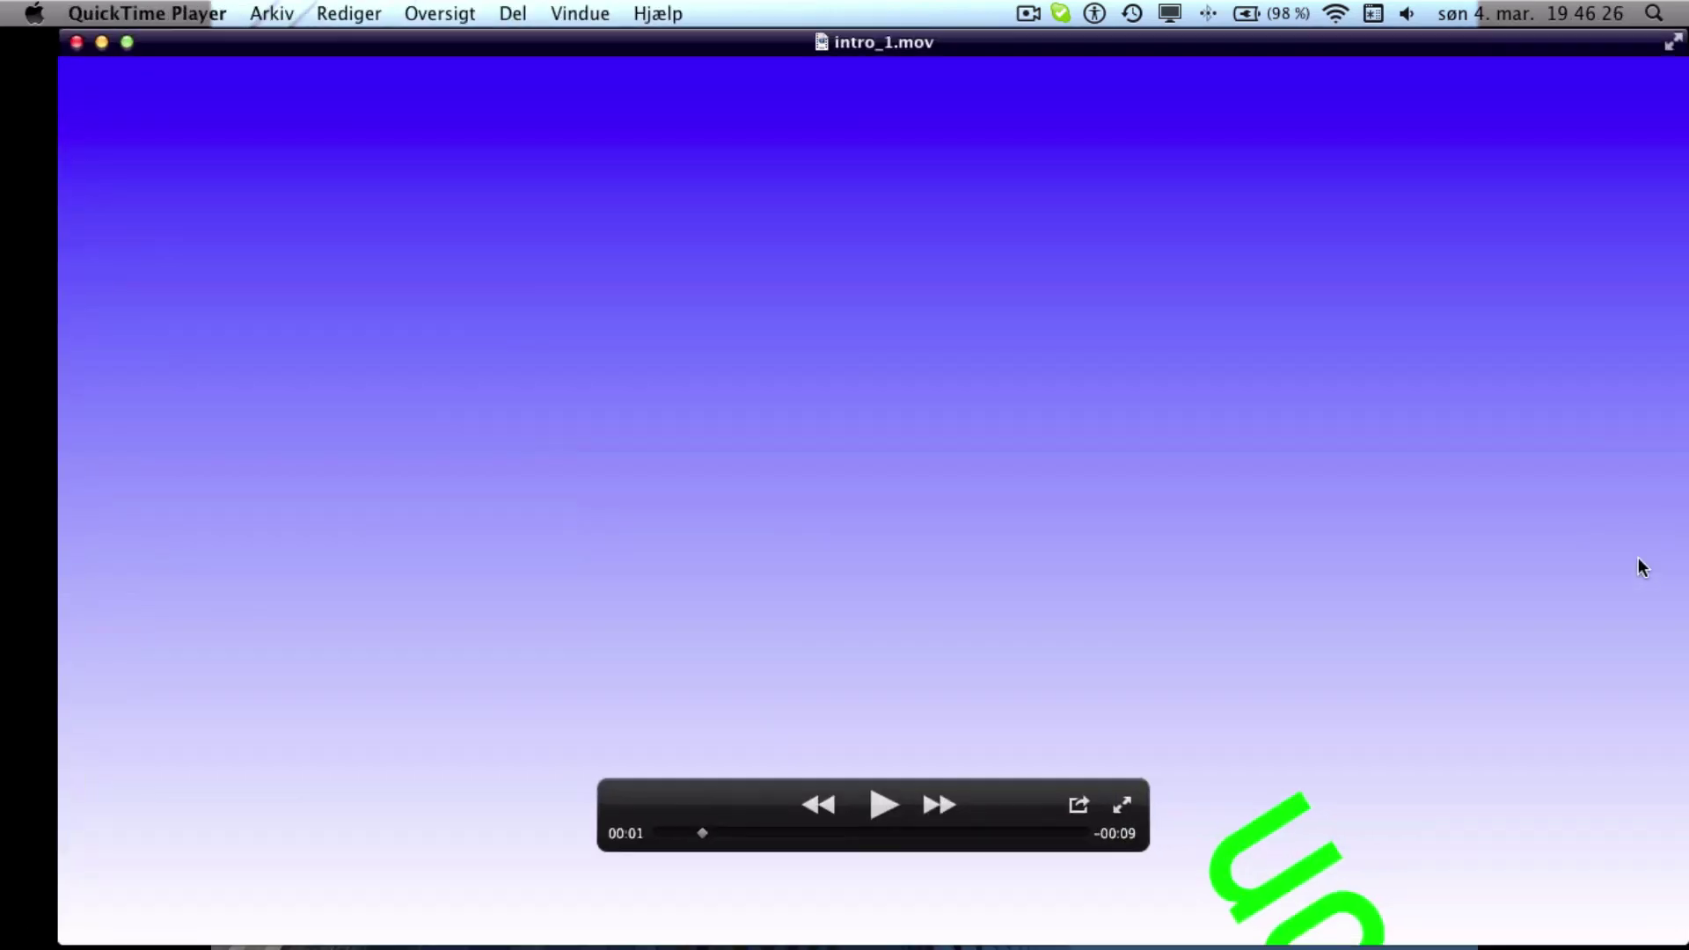
{"action": "left_click", "coordinate": [883, 804]}
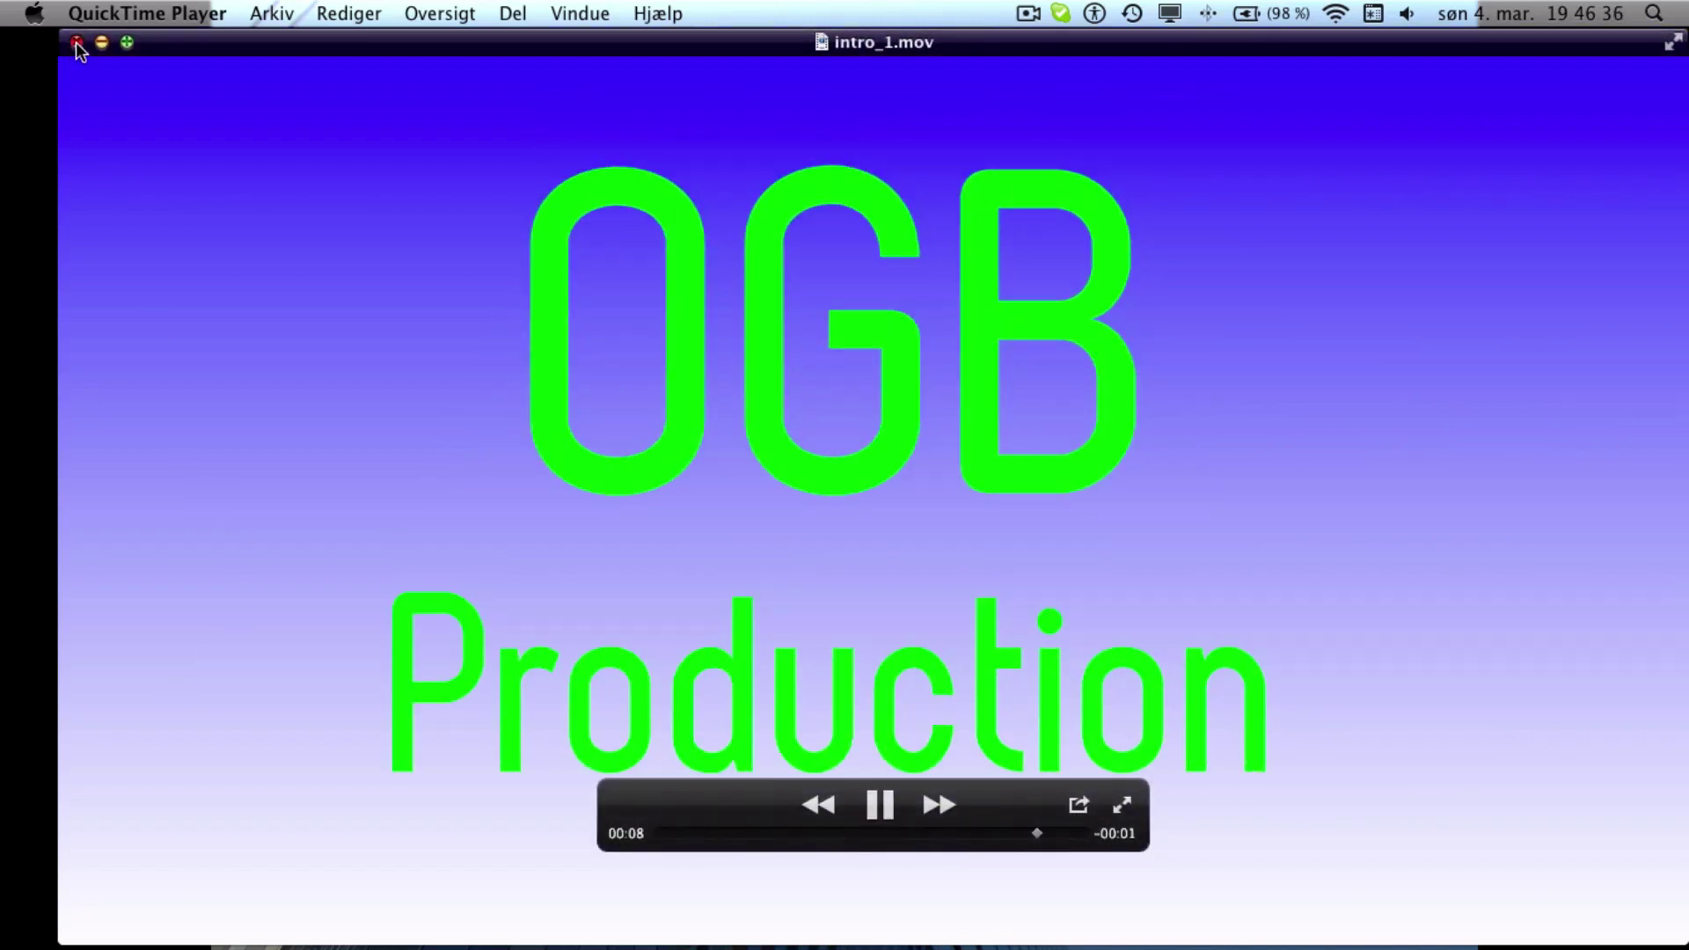
{"action": "key", "text": "super+w"}
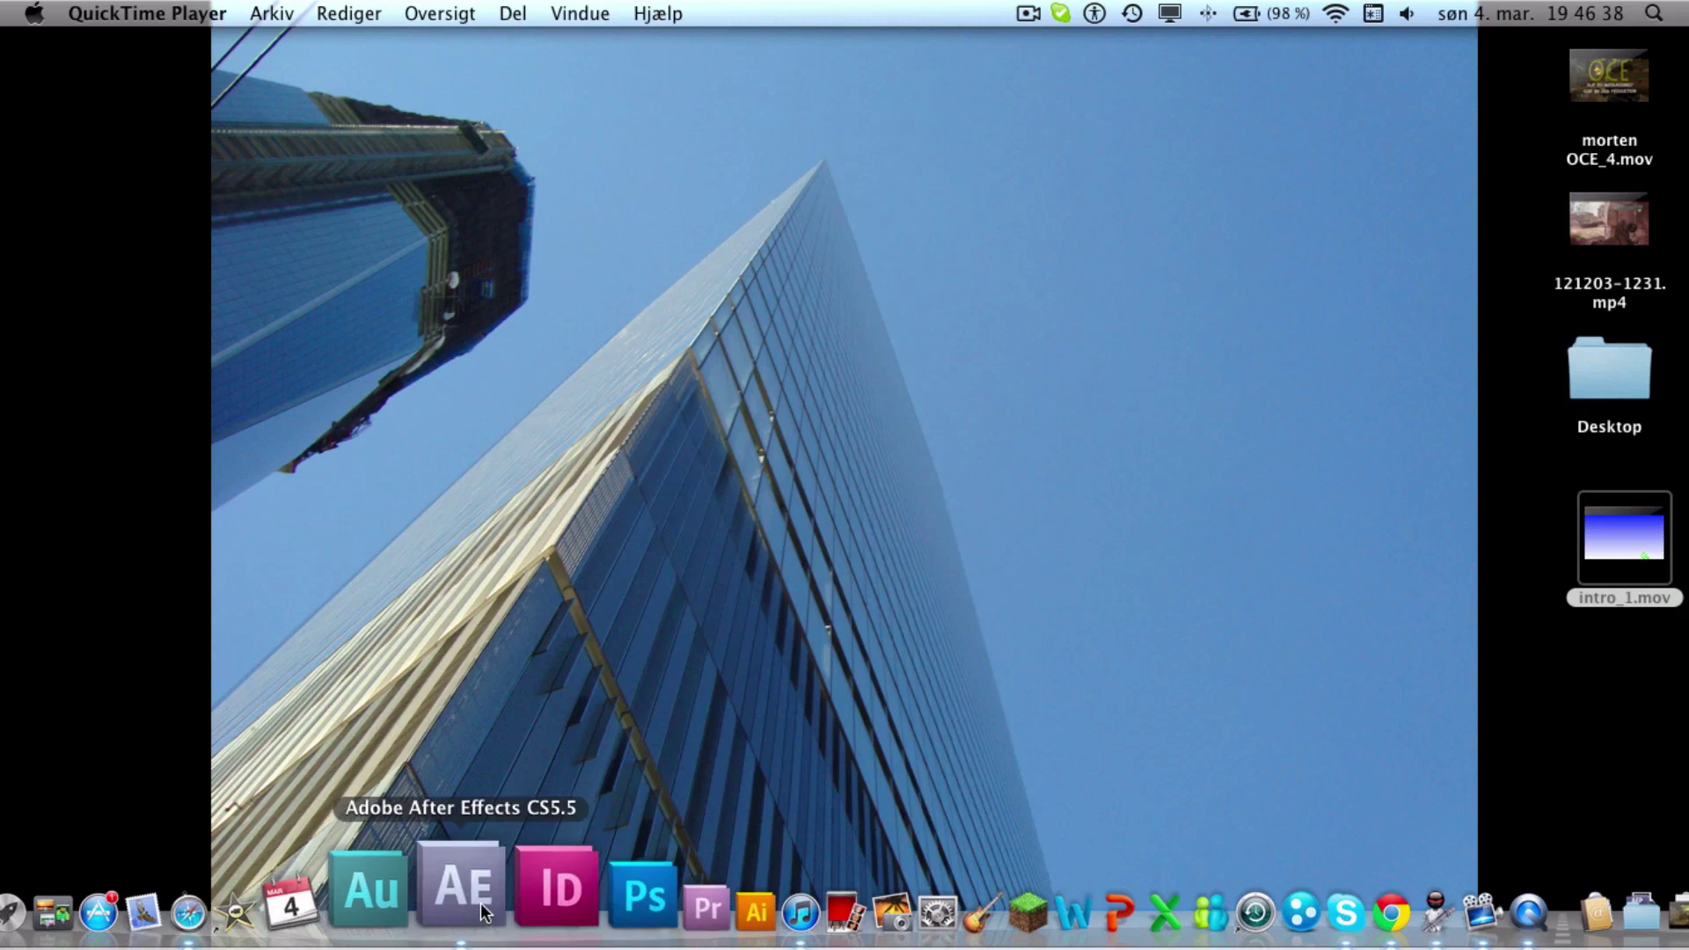
{"action": "left_click", "coordinate": [478, 902]}
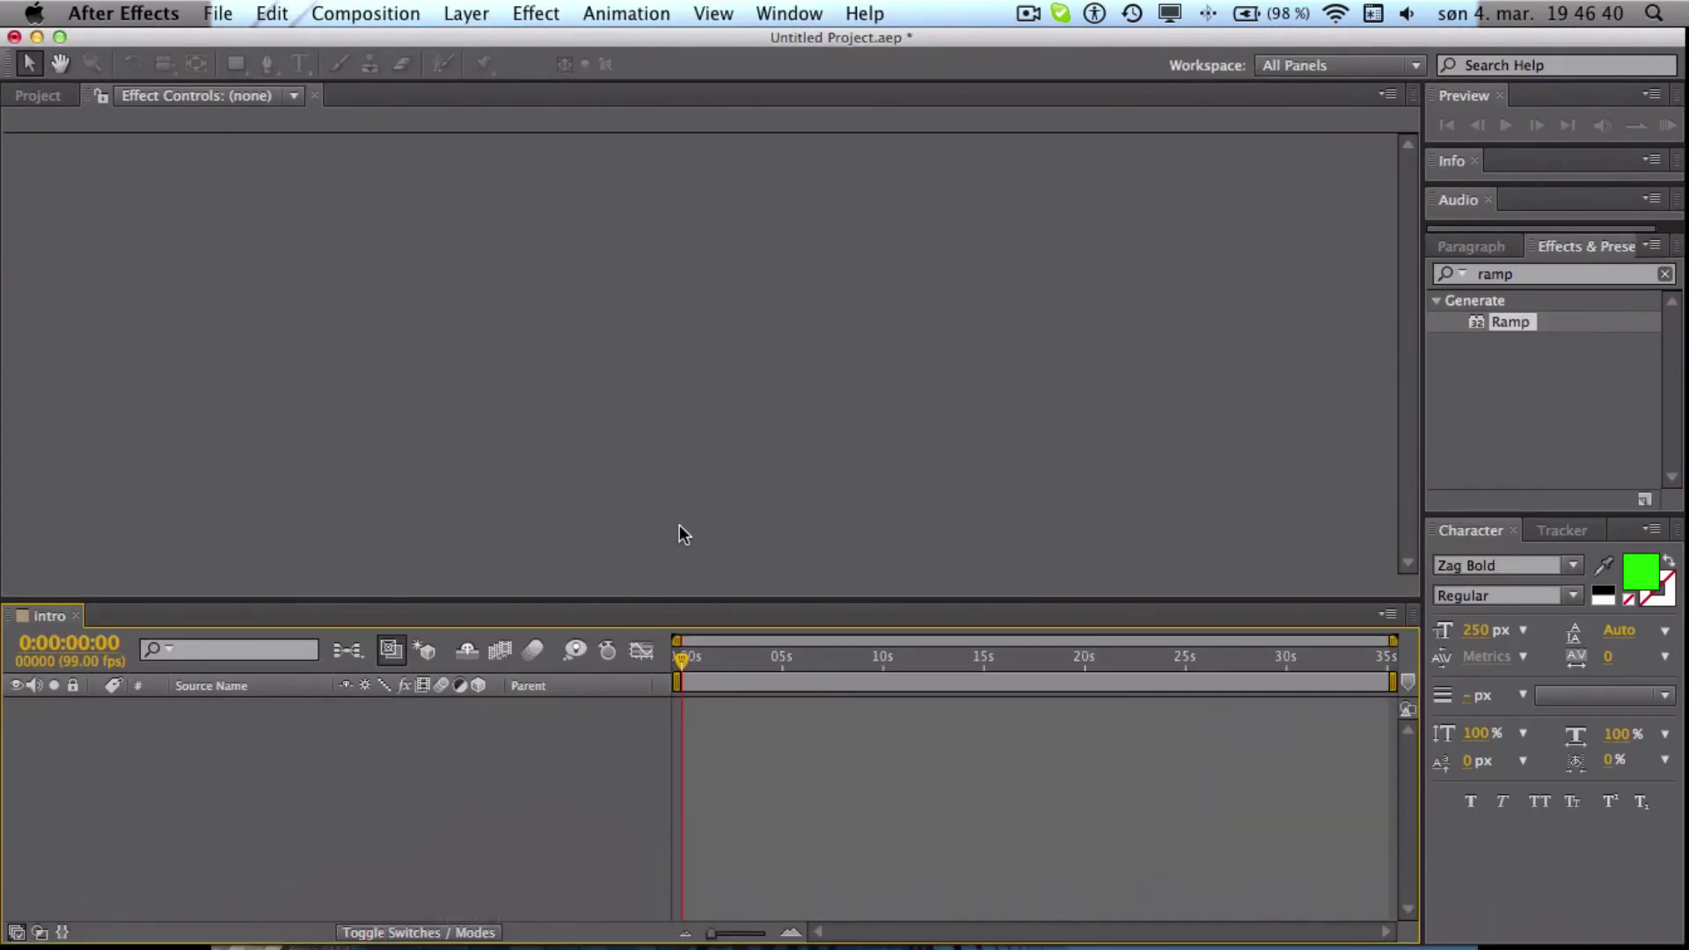
Create a composition named "intro" at 99 frames per second and hide the title/action safe guides in its view
{"action": "left_click", "coordinate": [380, 15]}
{"action": "left_click", "coordinate": [410, 46]}
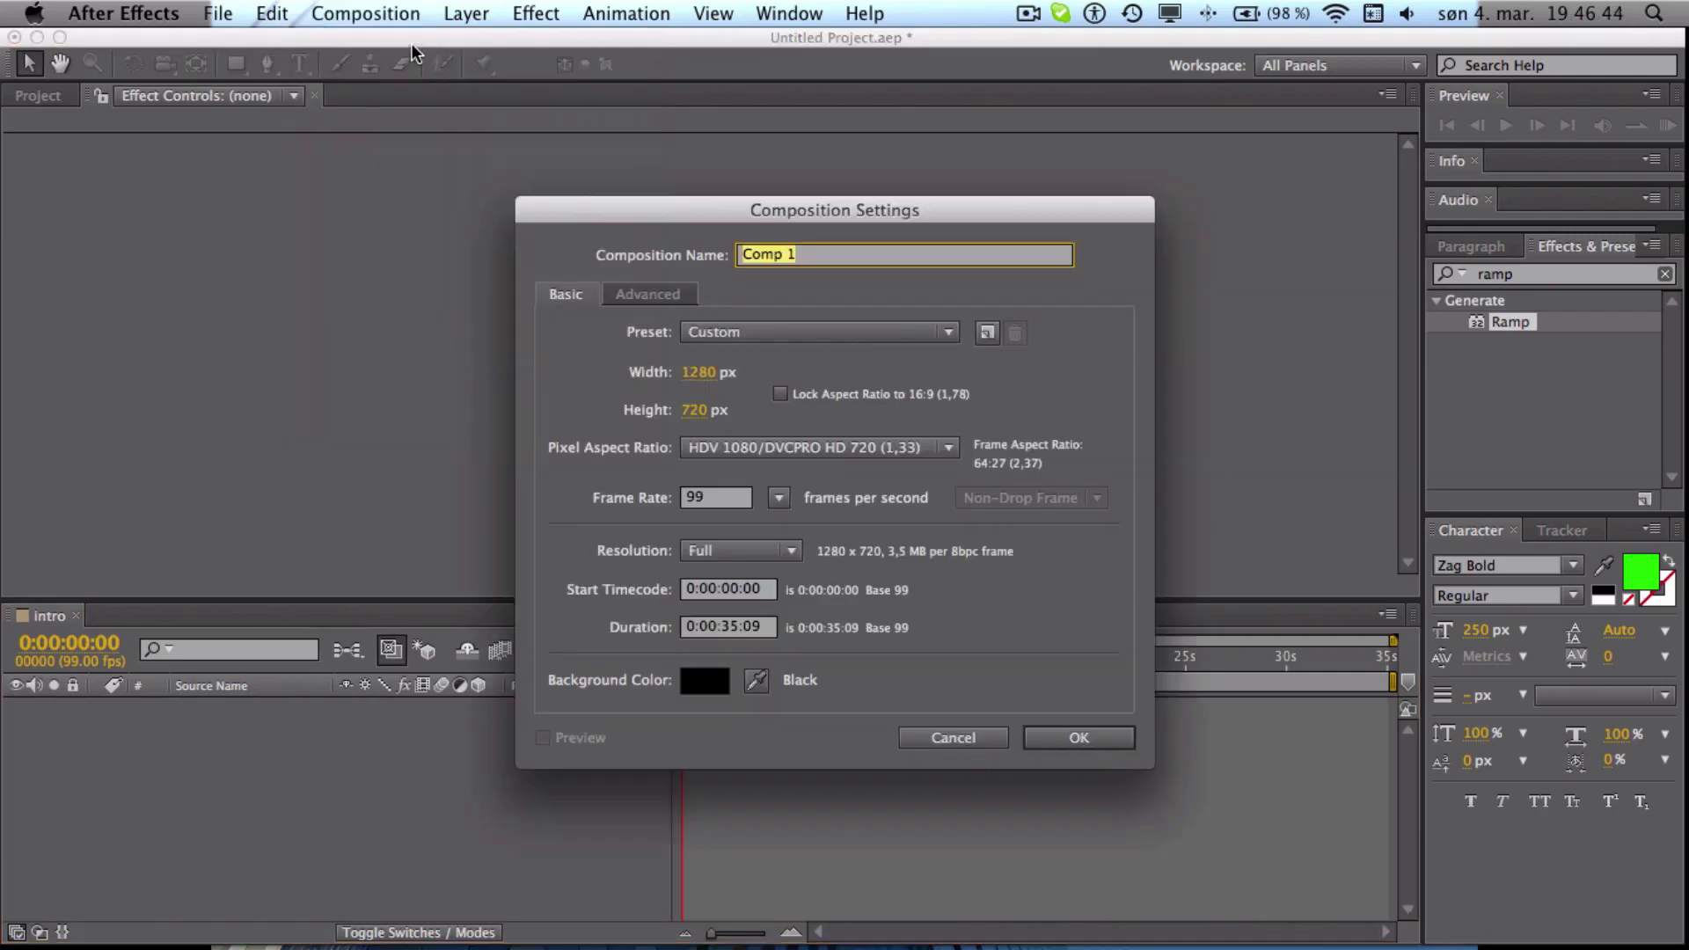
{"action": "key", "text": "BackSpace"}
{"action": "type", "text": "intro"}
{"action": "left_click", "coordinate": [705, 497]}
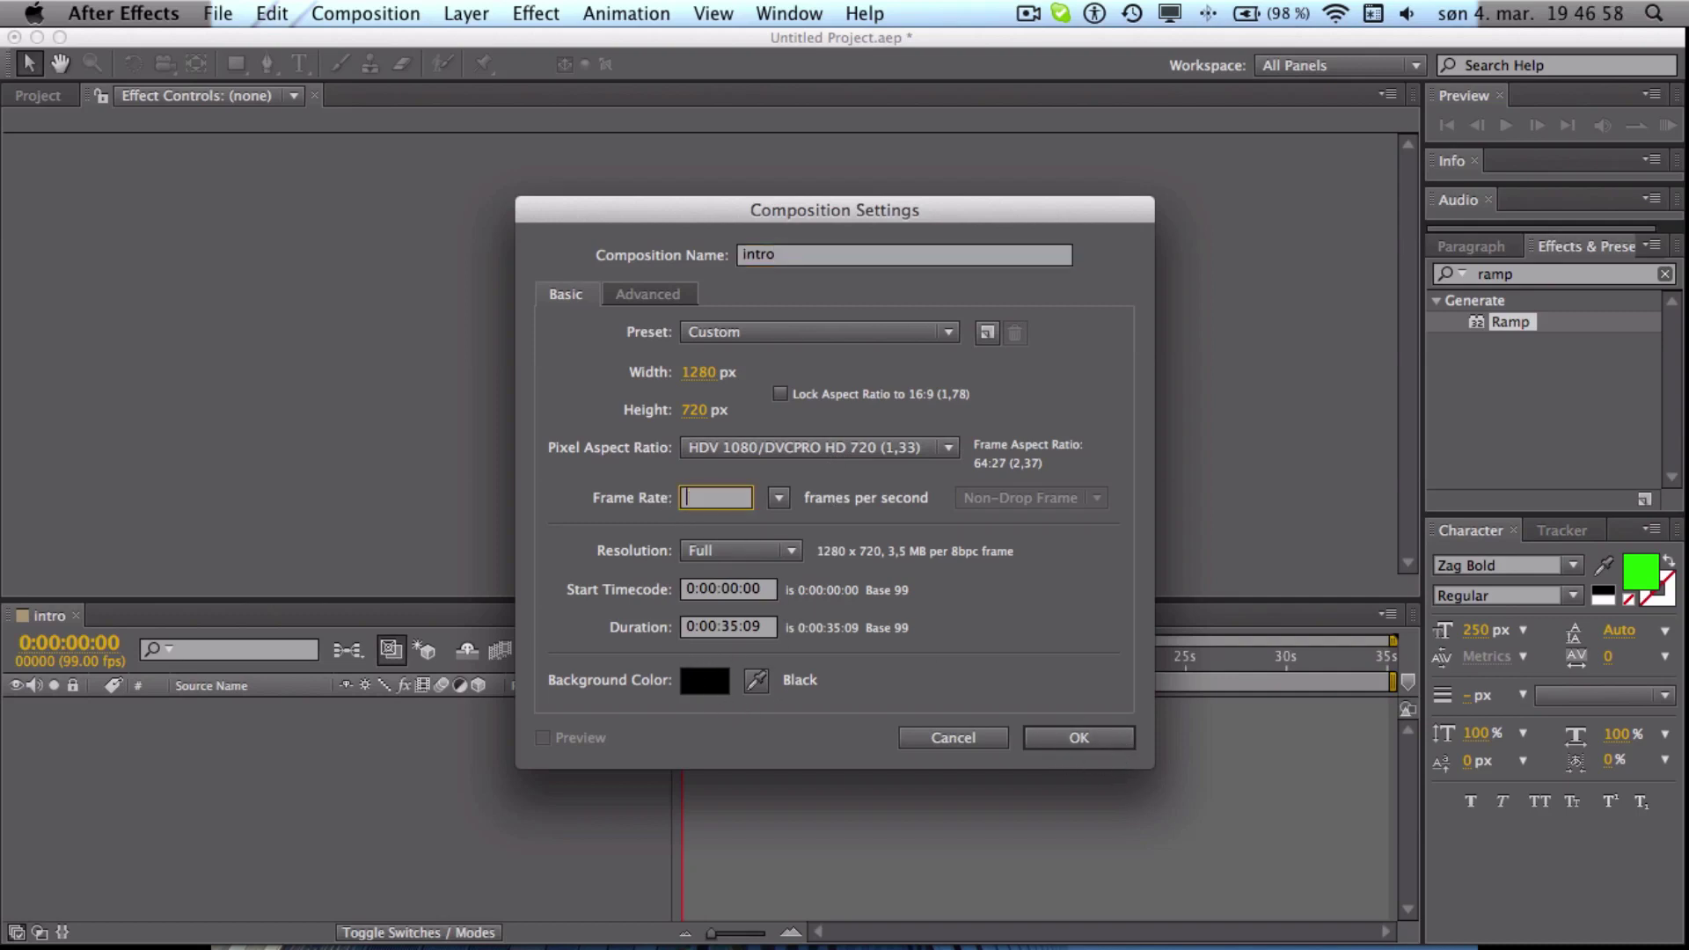
{"action": "type", "text": "59.49"}
{"action": "left_click", "coordinate": [1106, 741]}
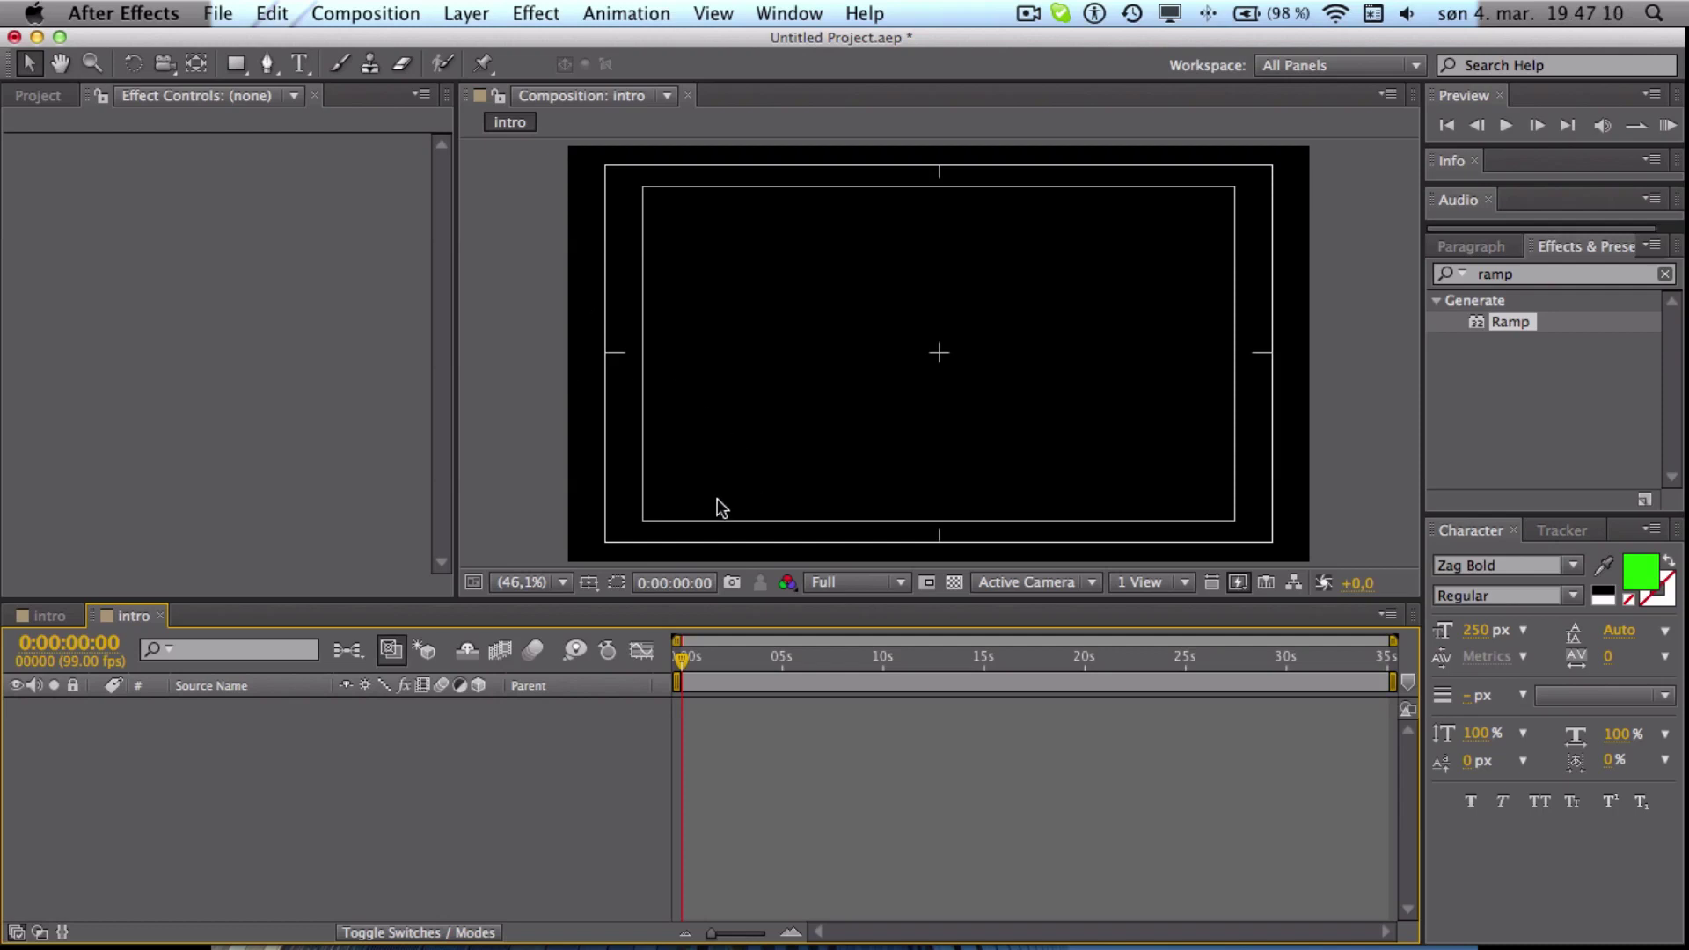
{"action": "left_click", "coordinate": [589, 583]}
{"action": "left_click", "coordinate": [618, 607]}
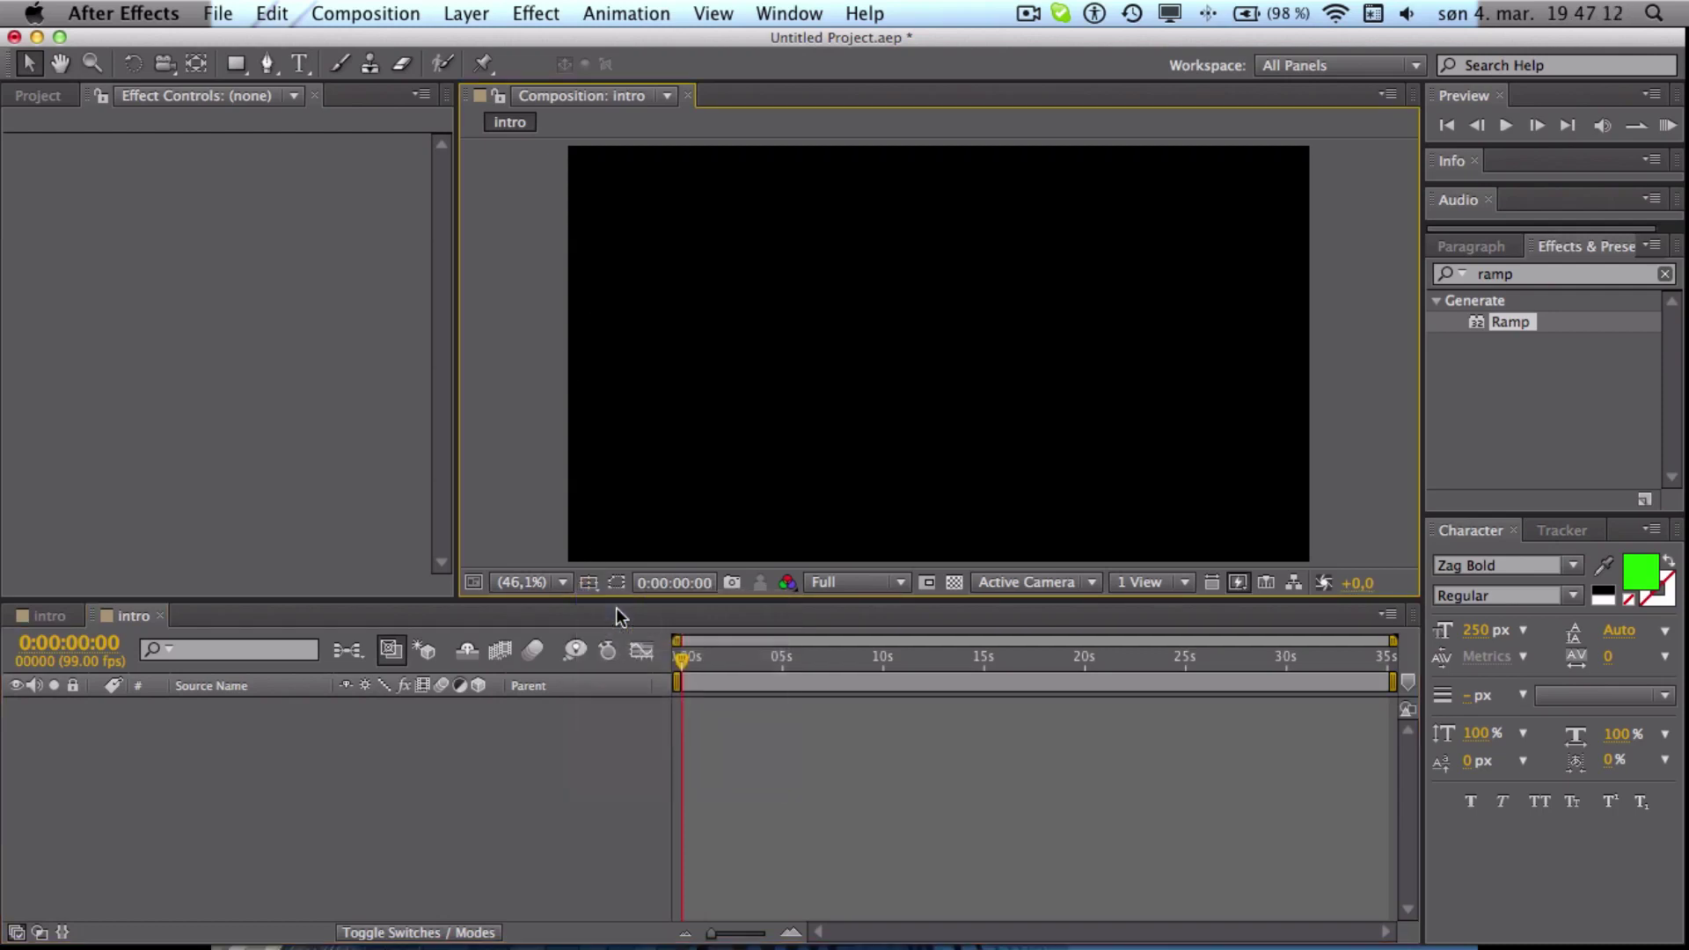
Create a white 1280 x 720 px solid layer named "backgrond" and apply the Ramp effect to it
{"action": "left_click", "coordinate": [466, 14]}
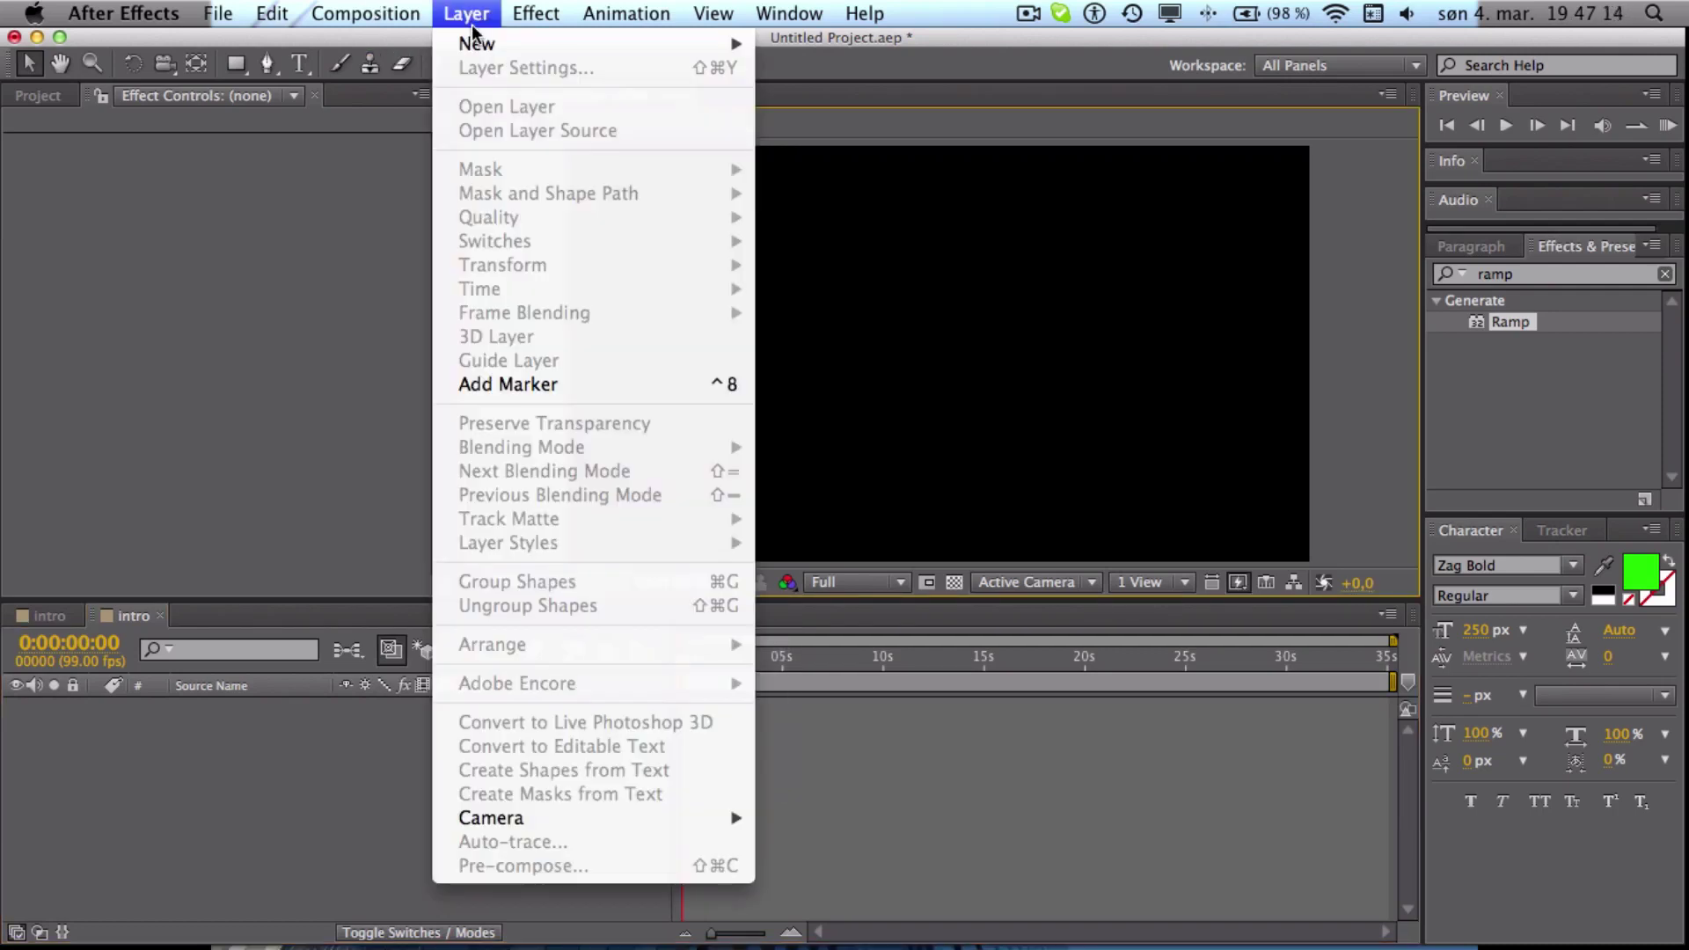
{"action": "mouse_move", "coordinate": [744, 42]}
{"action": "left_click", "coordinate": [857, 75]}
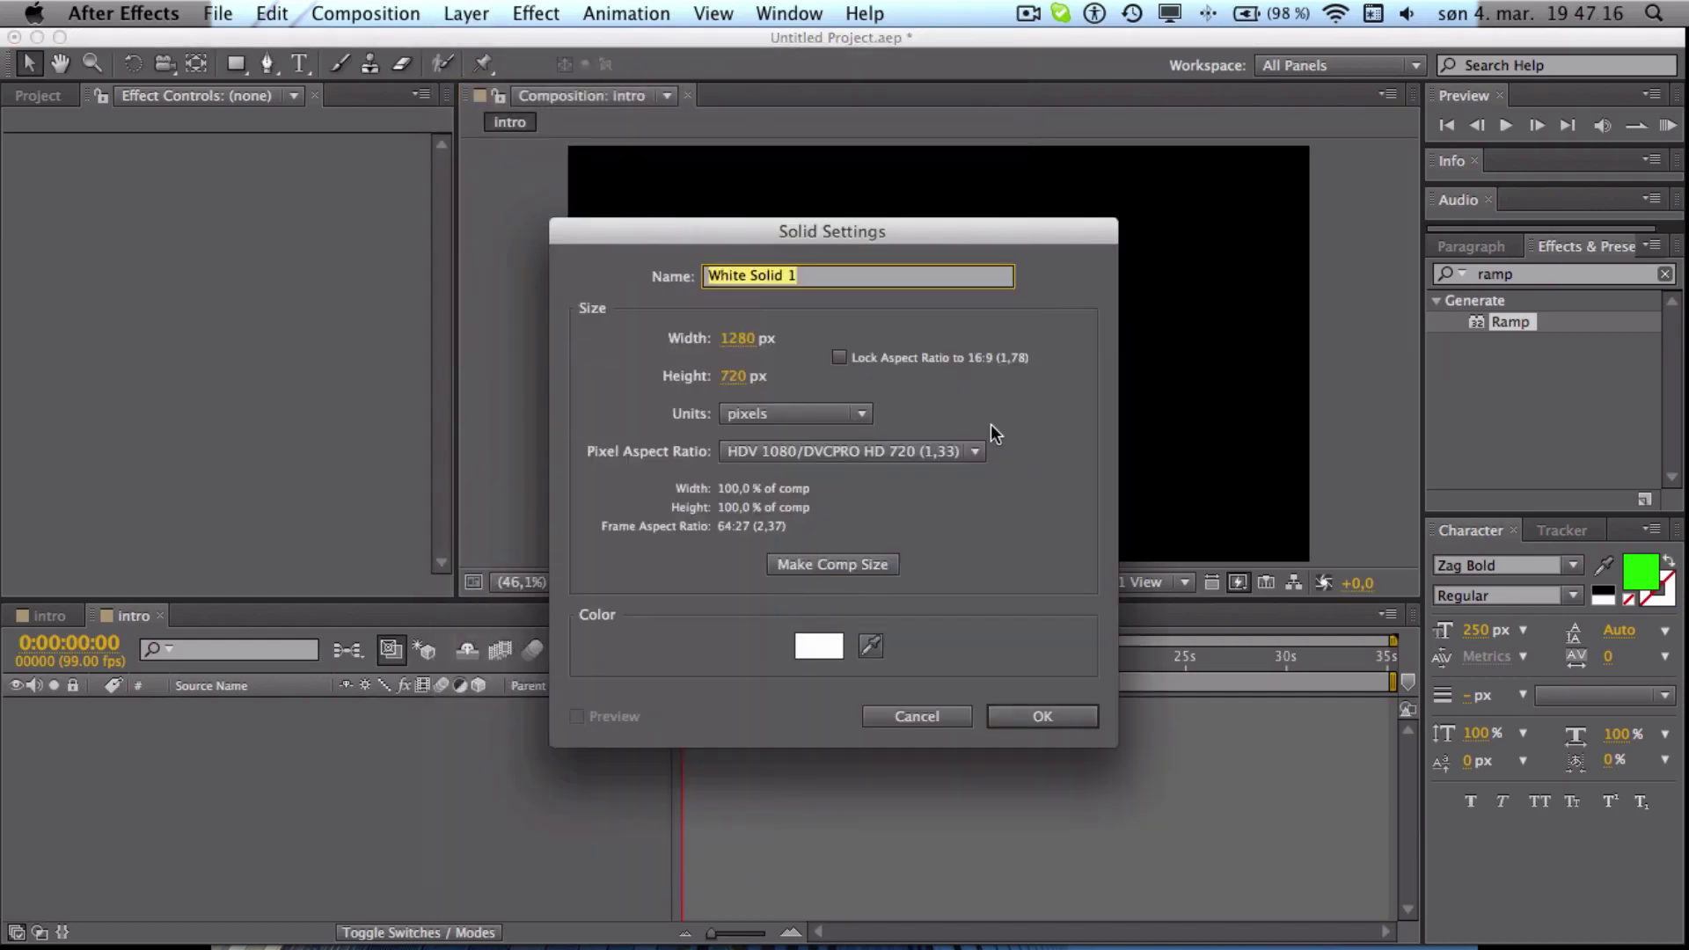
{"action": "left_click", "coordinate": [811, 652]}
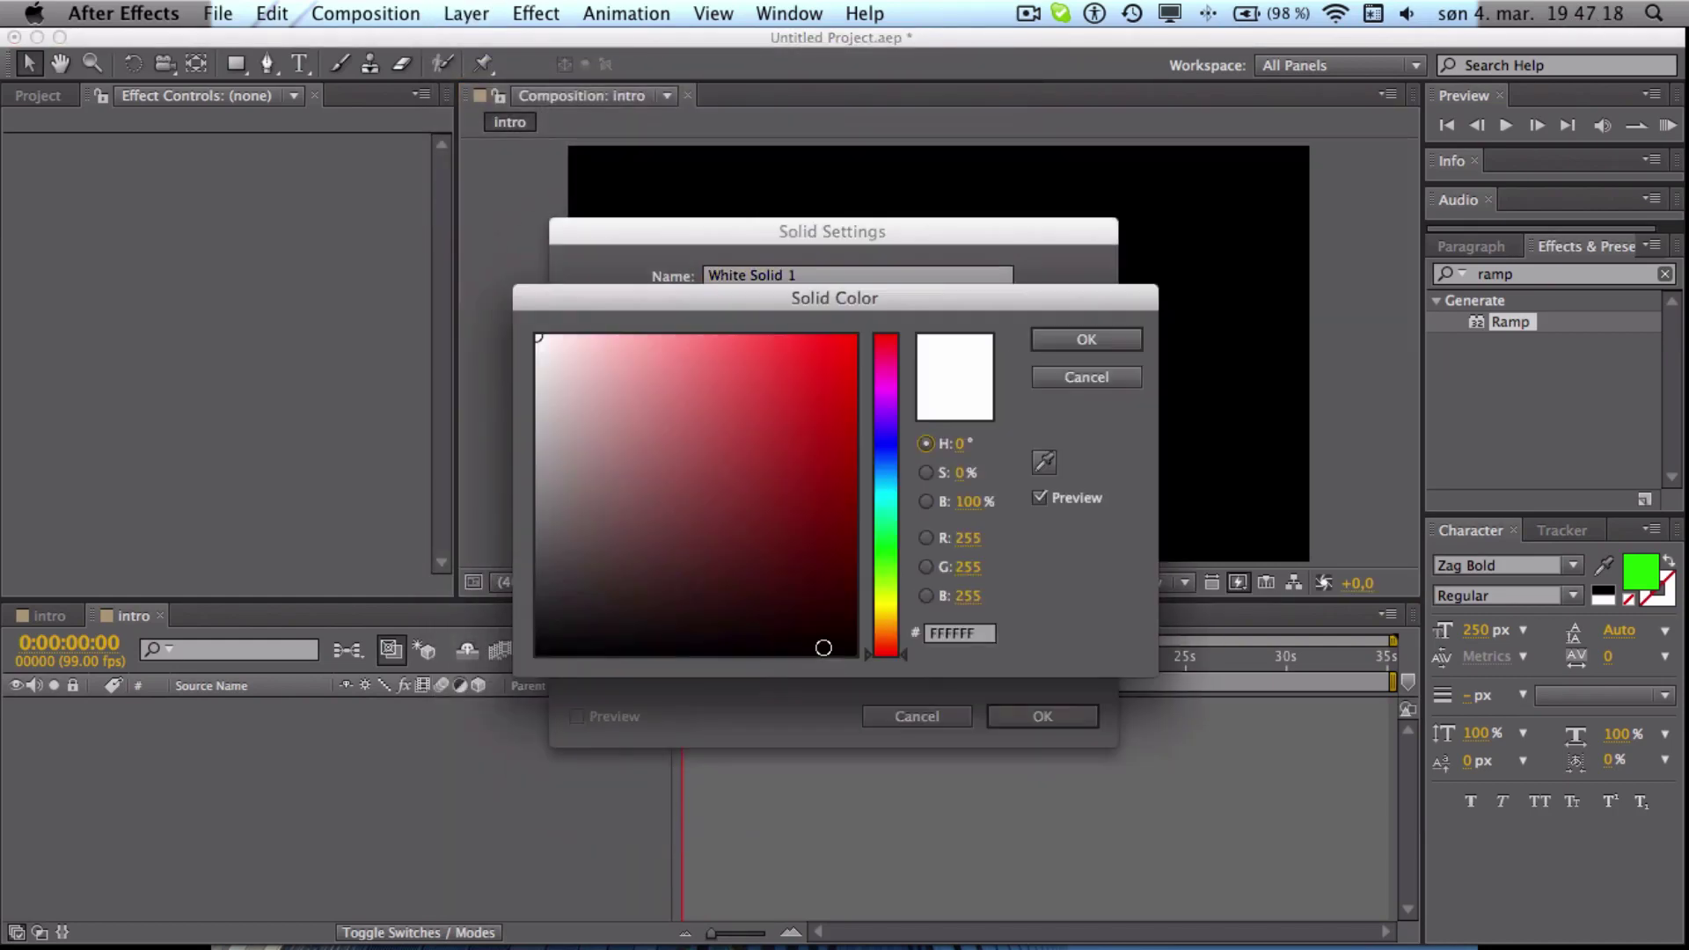
{"action": "left_click", "coordinate": [1063, 332]}
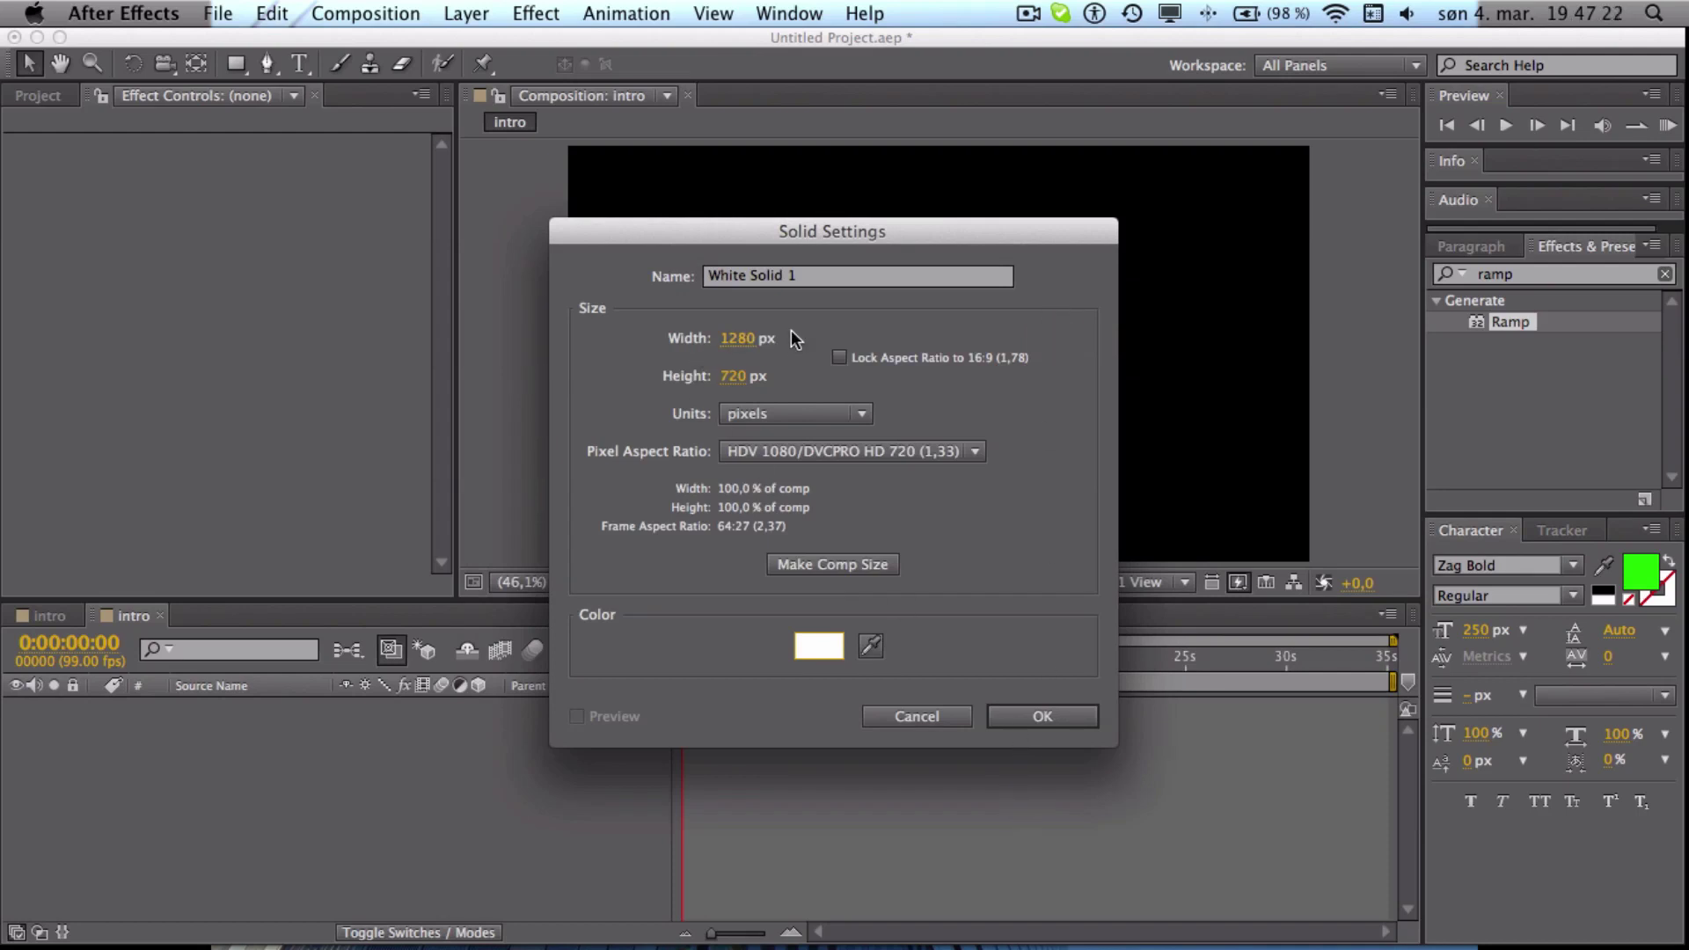
{"action": "left_click_drag", "start_coordinate": [809, 273], "coordinate": [646, 282]}
{"action": "type", "text": "b"}
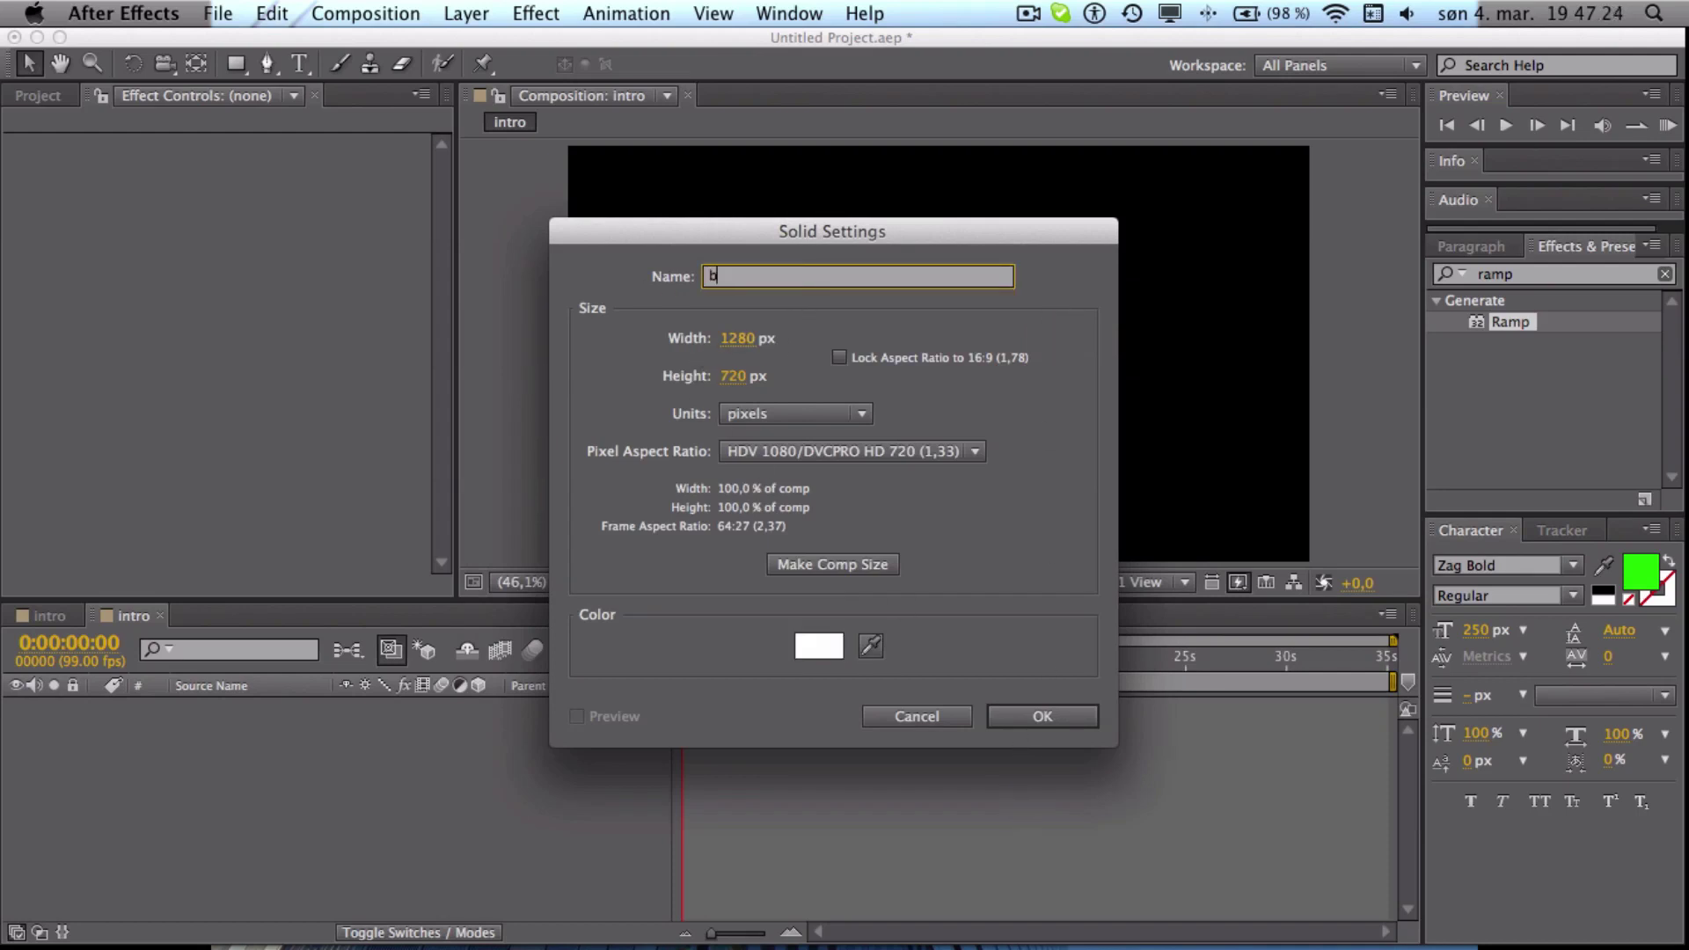
{"action": "type", "text": "ackgrond"}
{"action": "left_click", "coordinate": [1042, 716]}
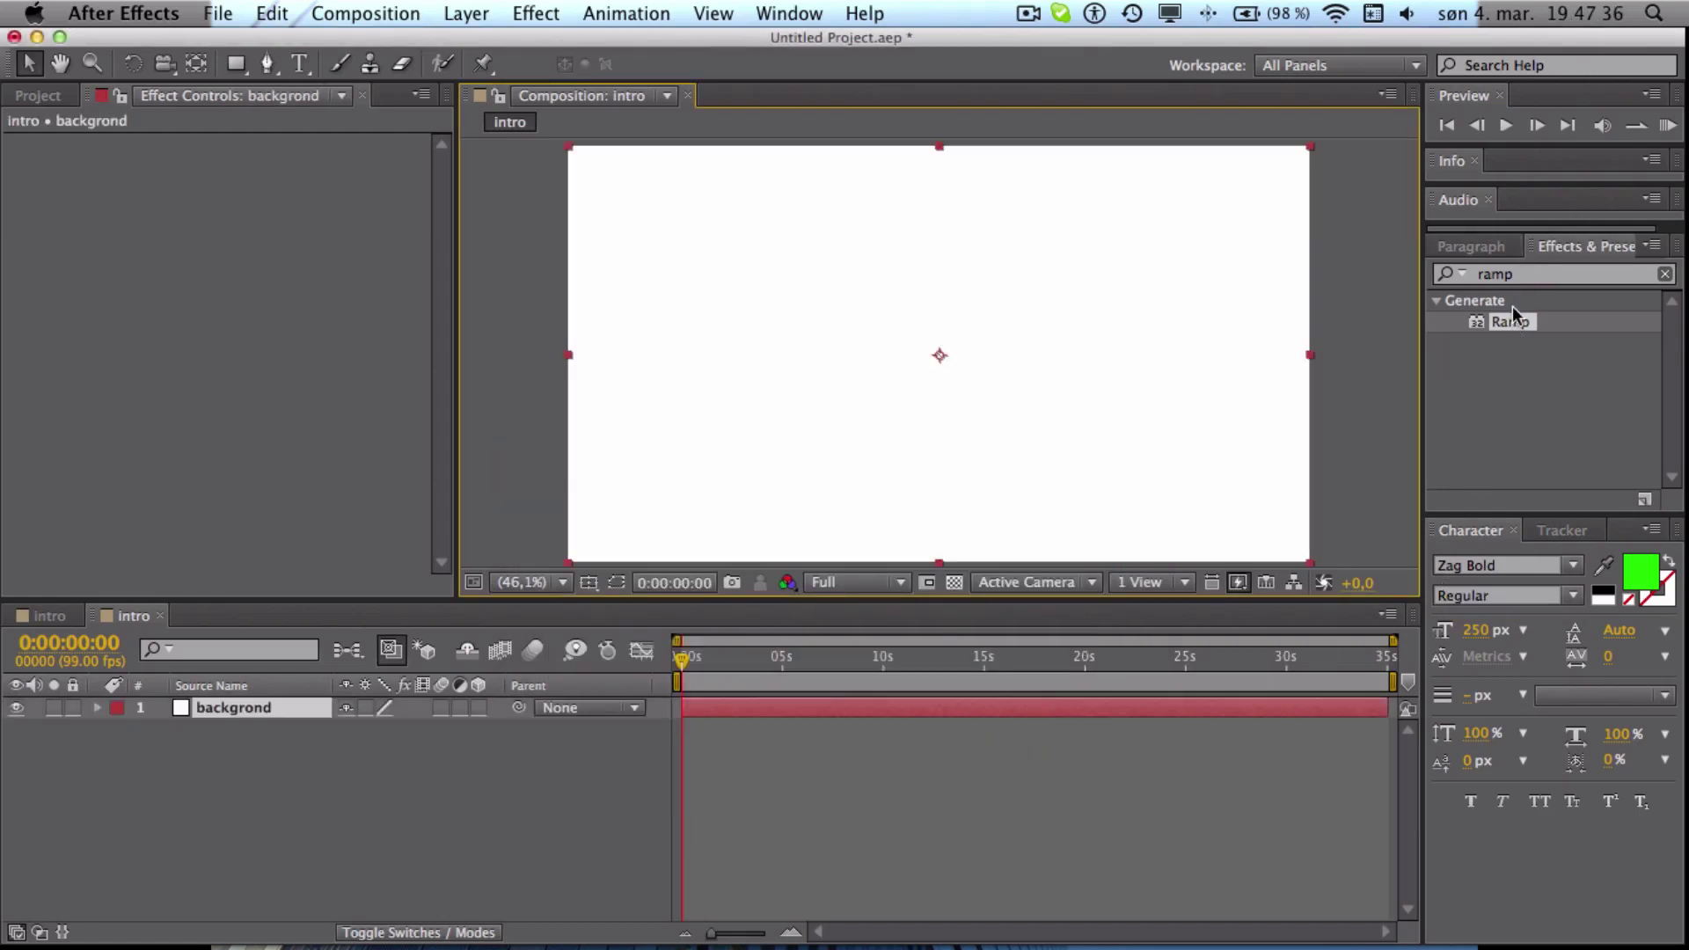
{"action": "left_click_drag", "start_coordinate": [1513, 315], "coordinate": [915, 364]}
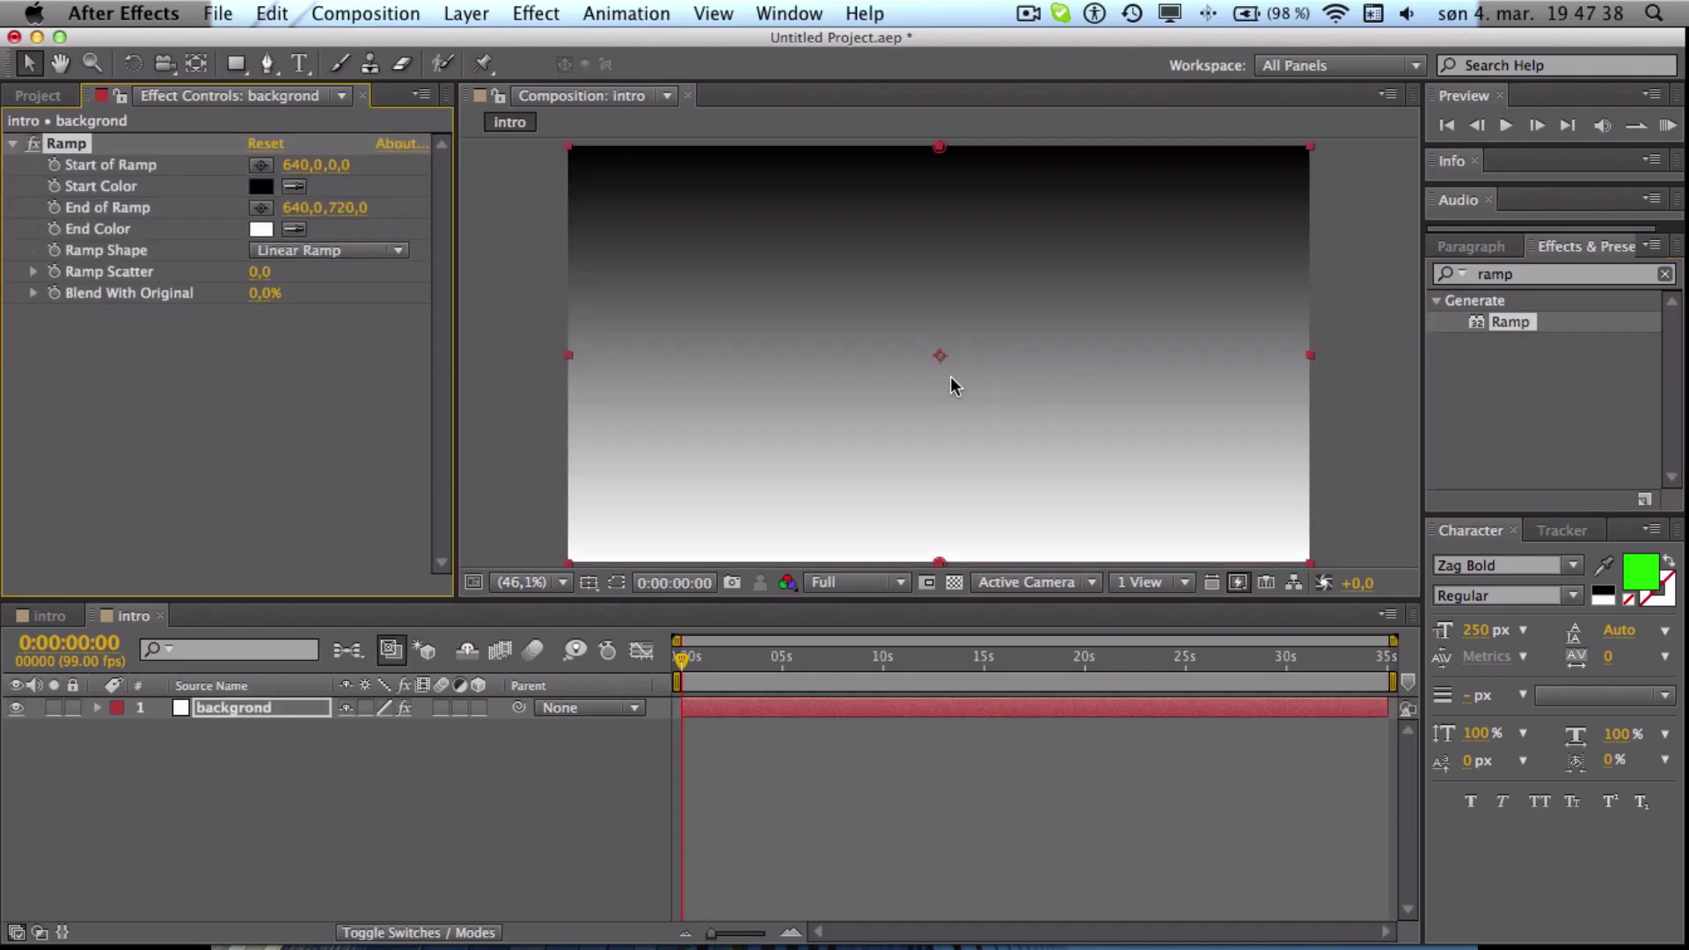
Try the Fill effect on the backgrond layer and delete it again
{"action": "left_click", "coordinate": [1517, 274]}
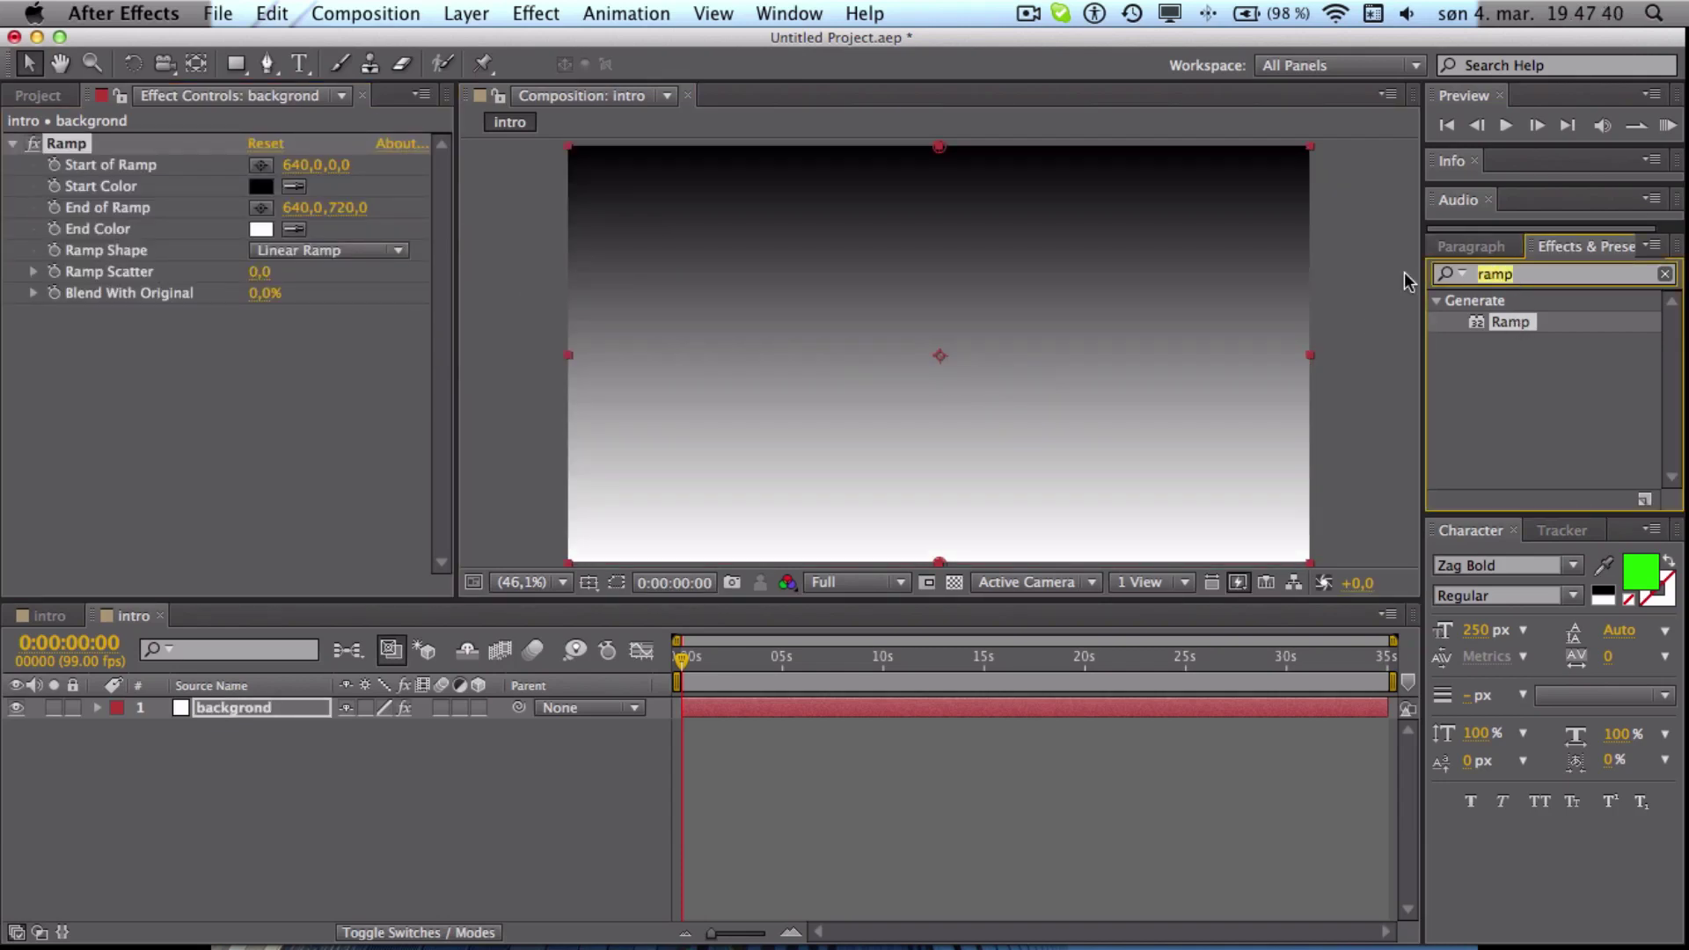
{"action": "type", "text": "fill"}
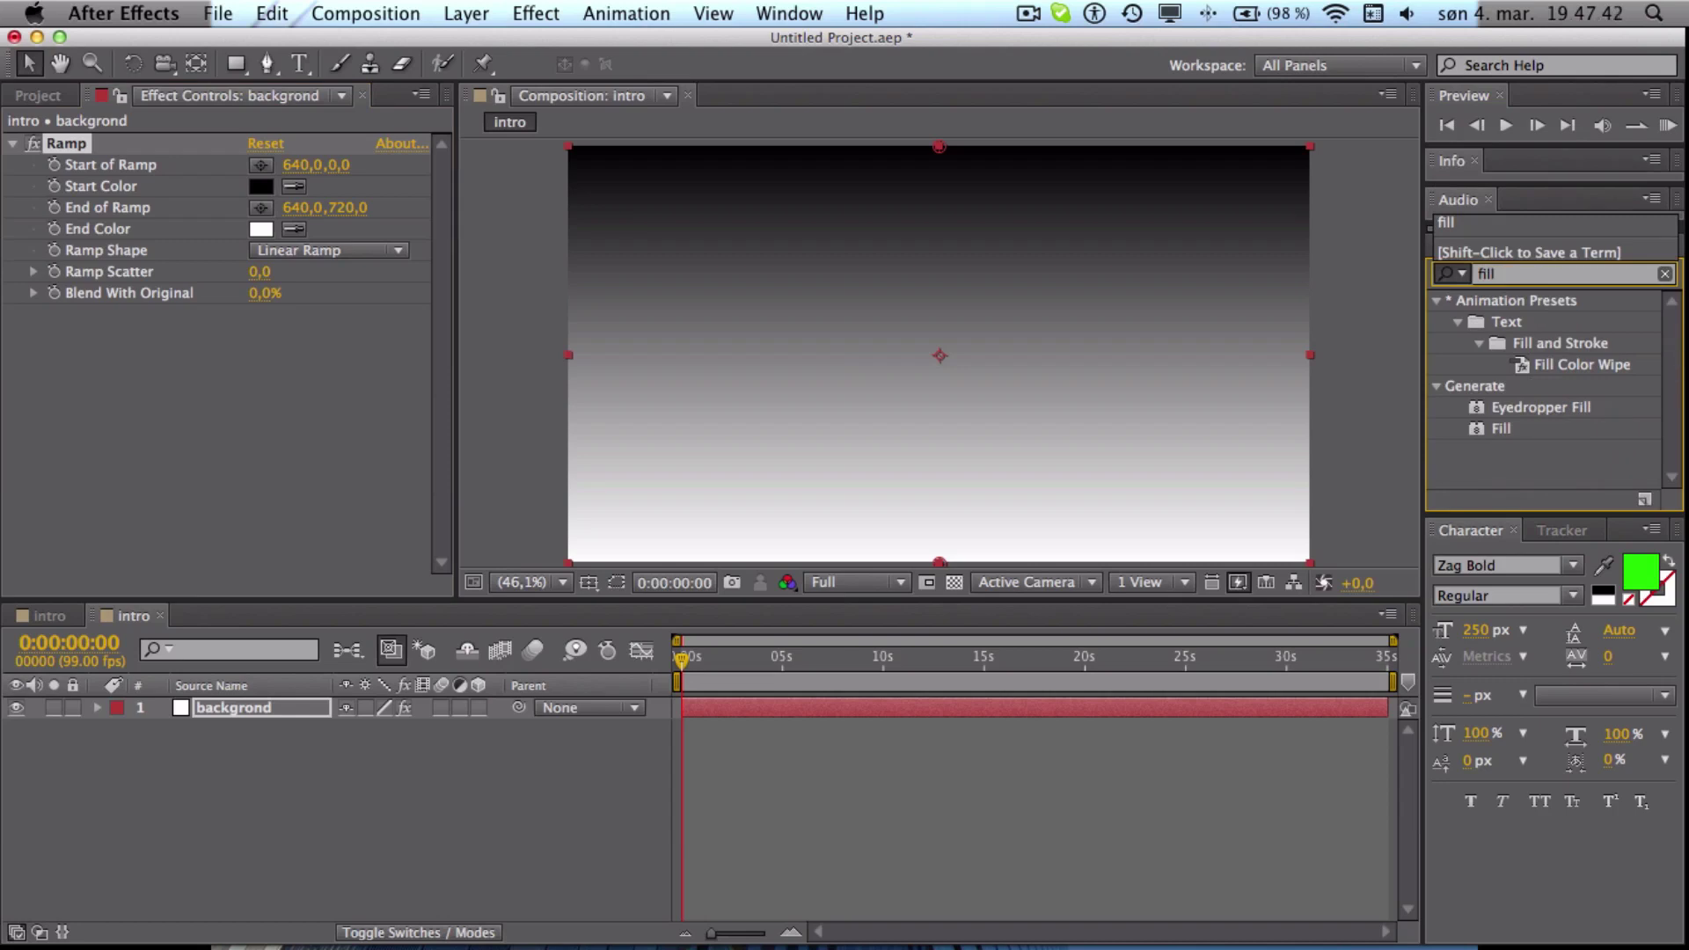
{"action": "left_click_drag", "start_coordinate": [1515, 436], "coordinate": [906, 403]}
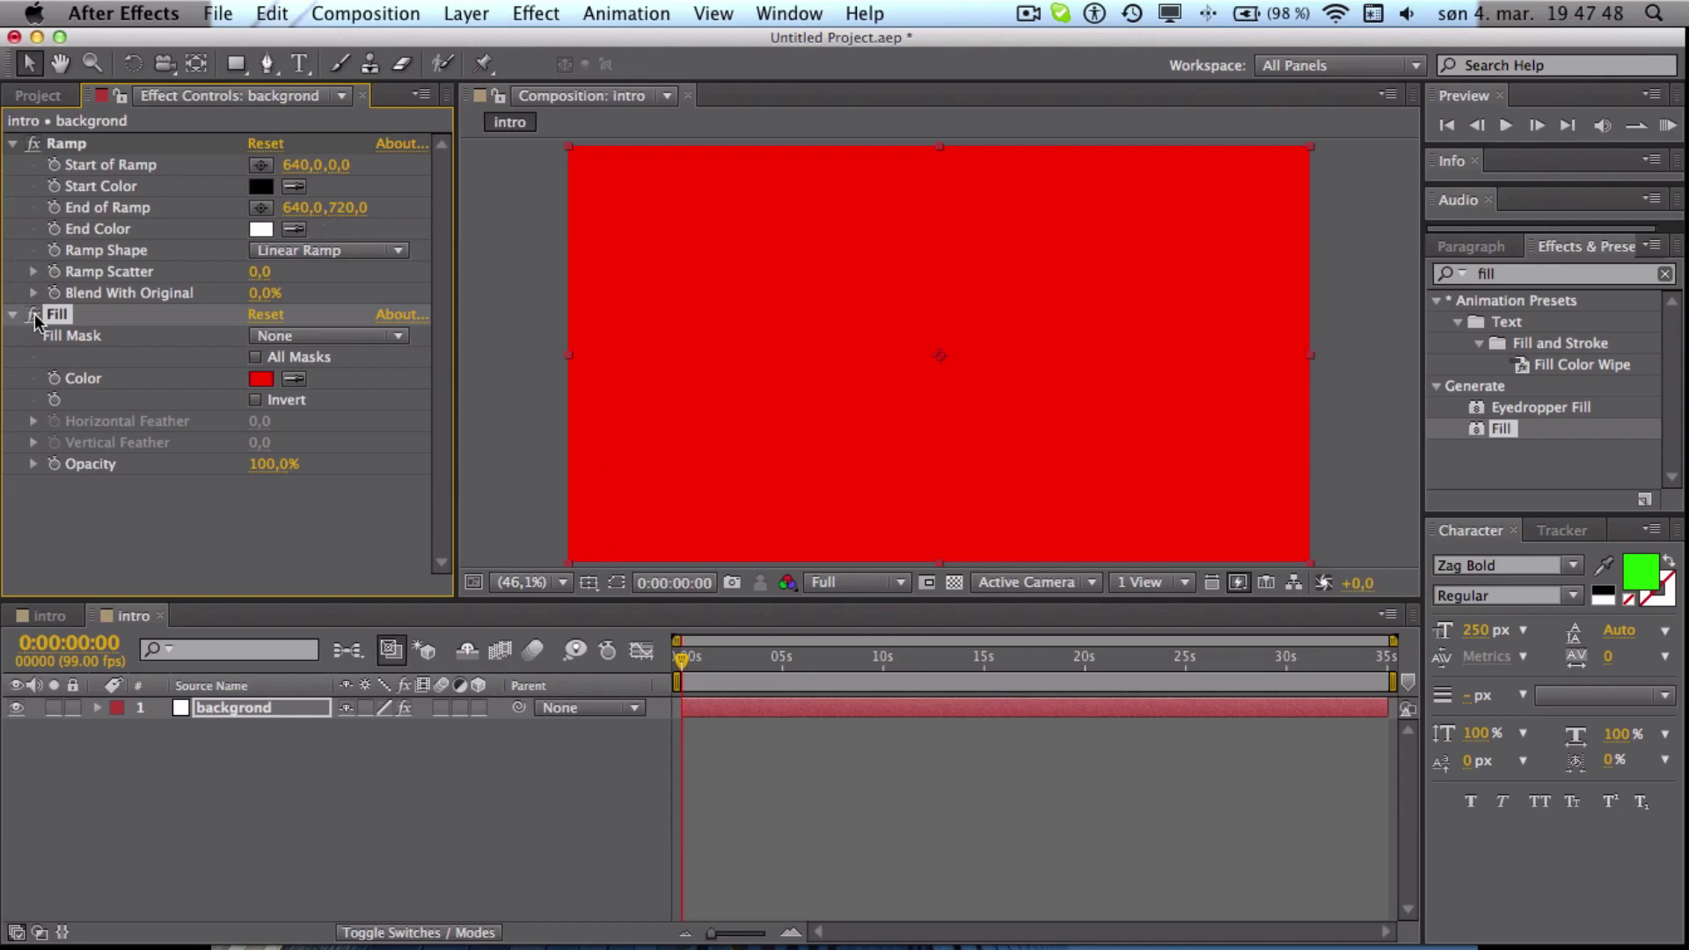
{"action": "key", "text": "Delete"}
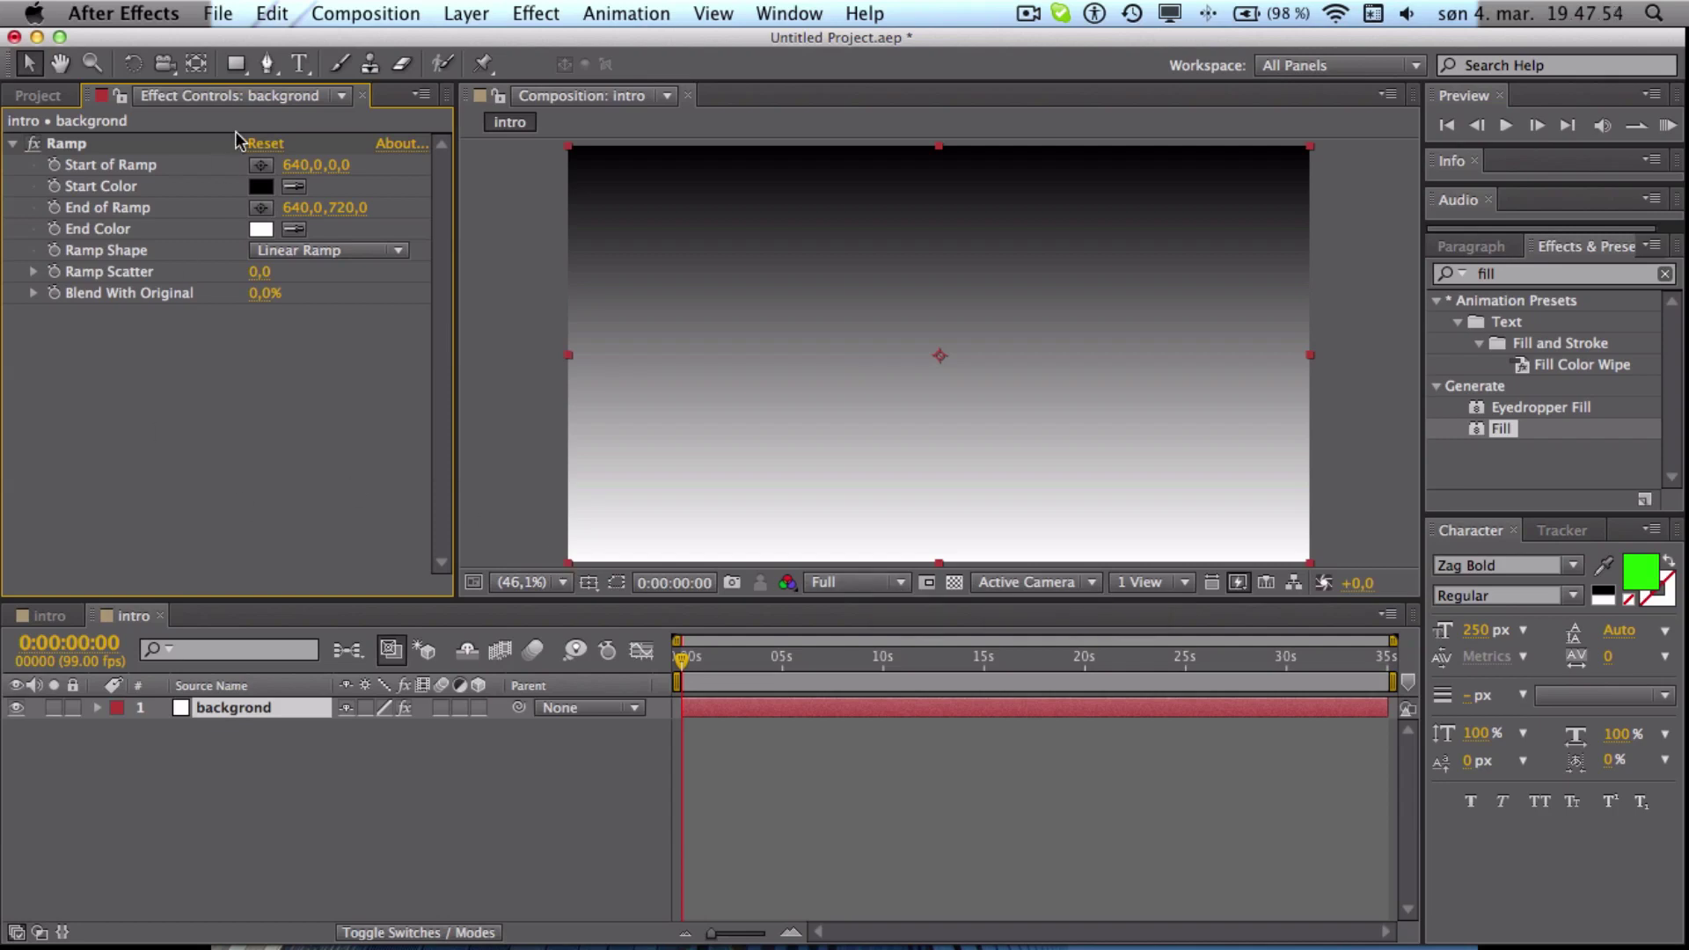
Set the Start Color of the backgrond layer's Ramp effect to blue 0225FD
{"action": "left_click", "coordinate": [261, 185]}
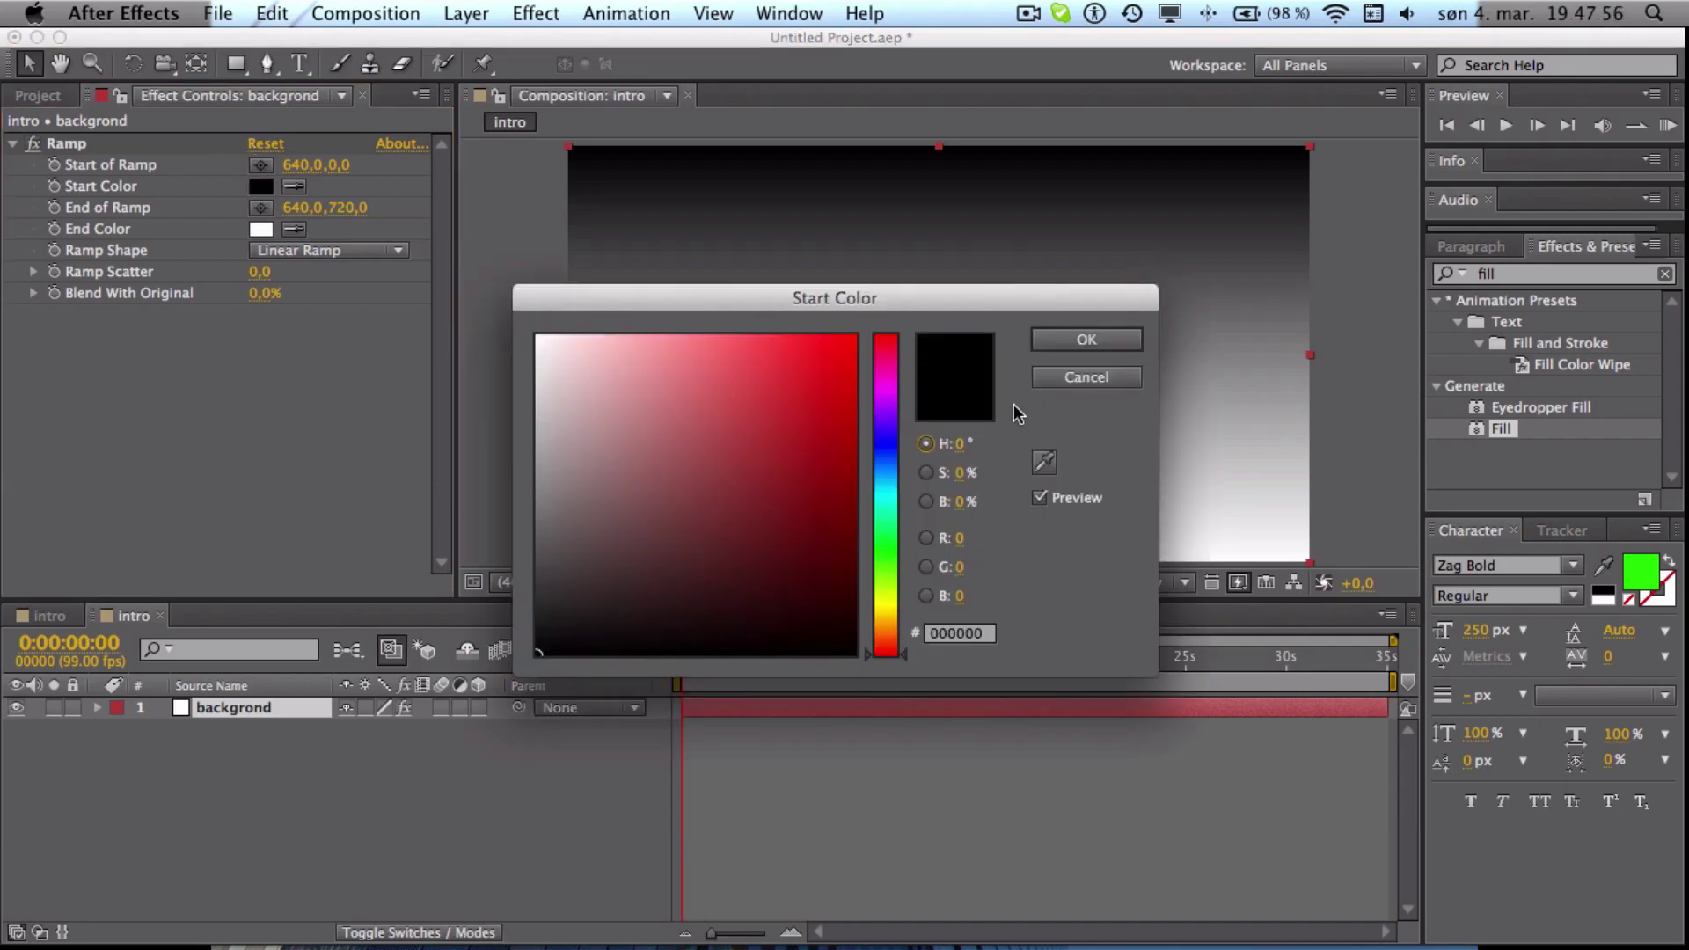
{"action": "left_click", "coordinate": [886, 448]}
{"action": "left_click_drag", "start_coordinate": [849, 370], "coordinate": [851, 339]}
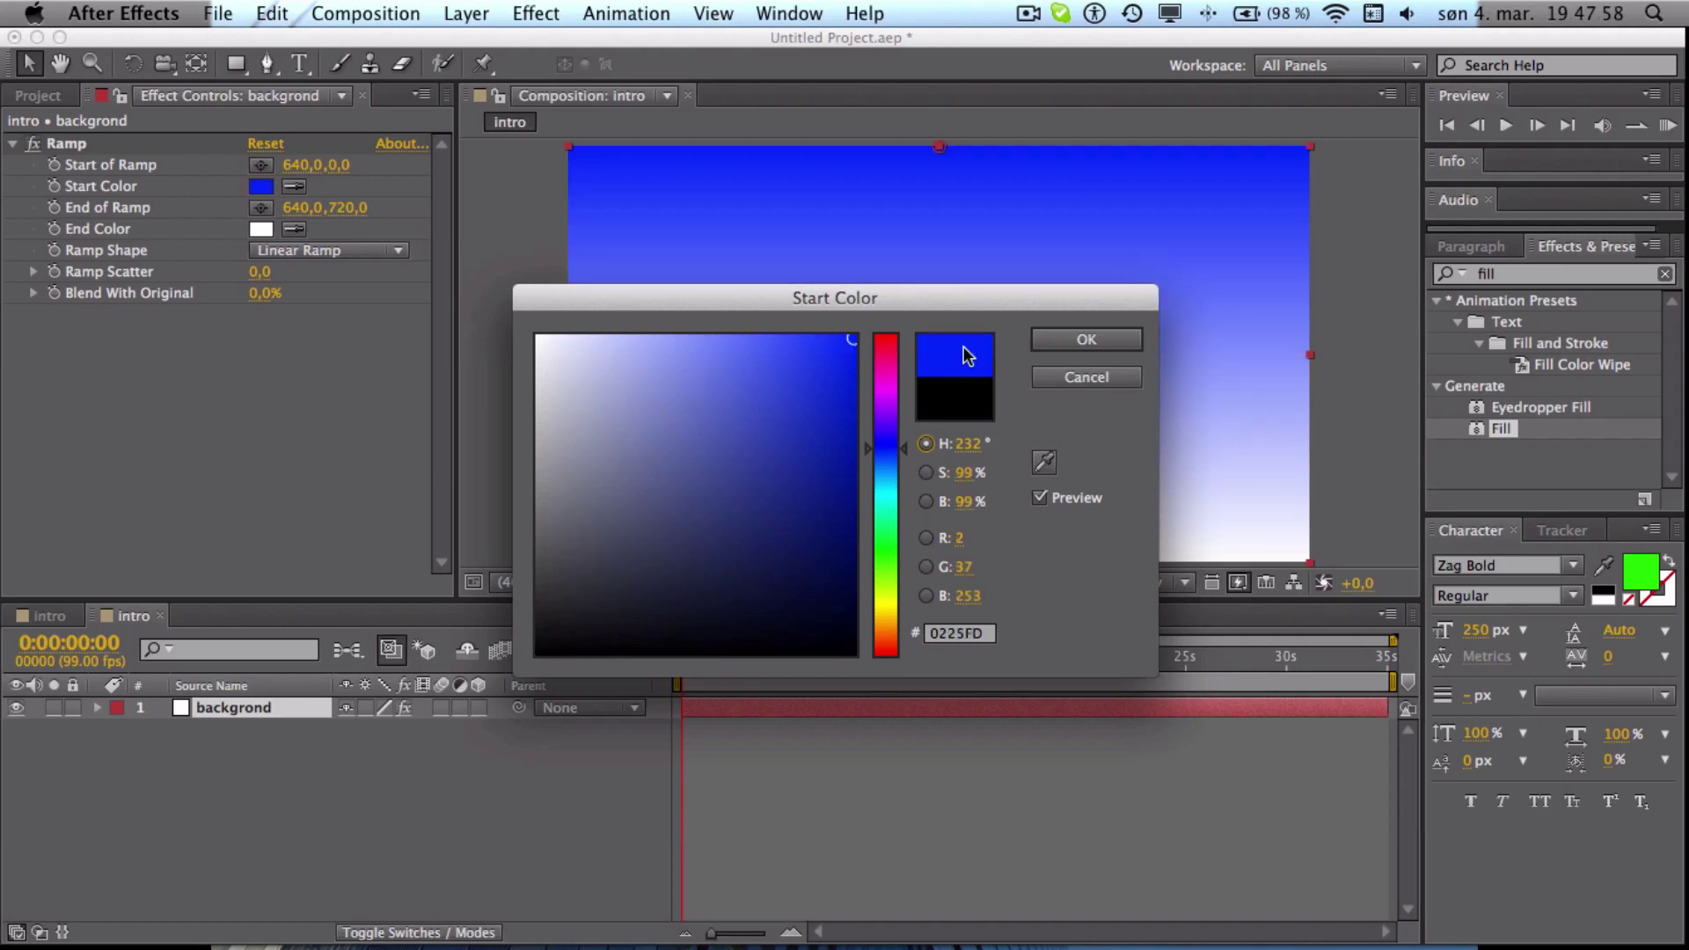
{"action": "left_click", "coordinate": [1088, 348]}
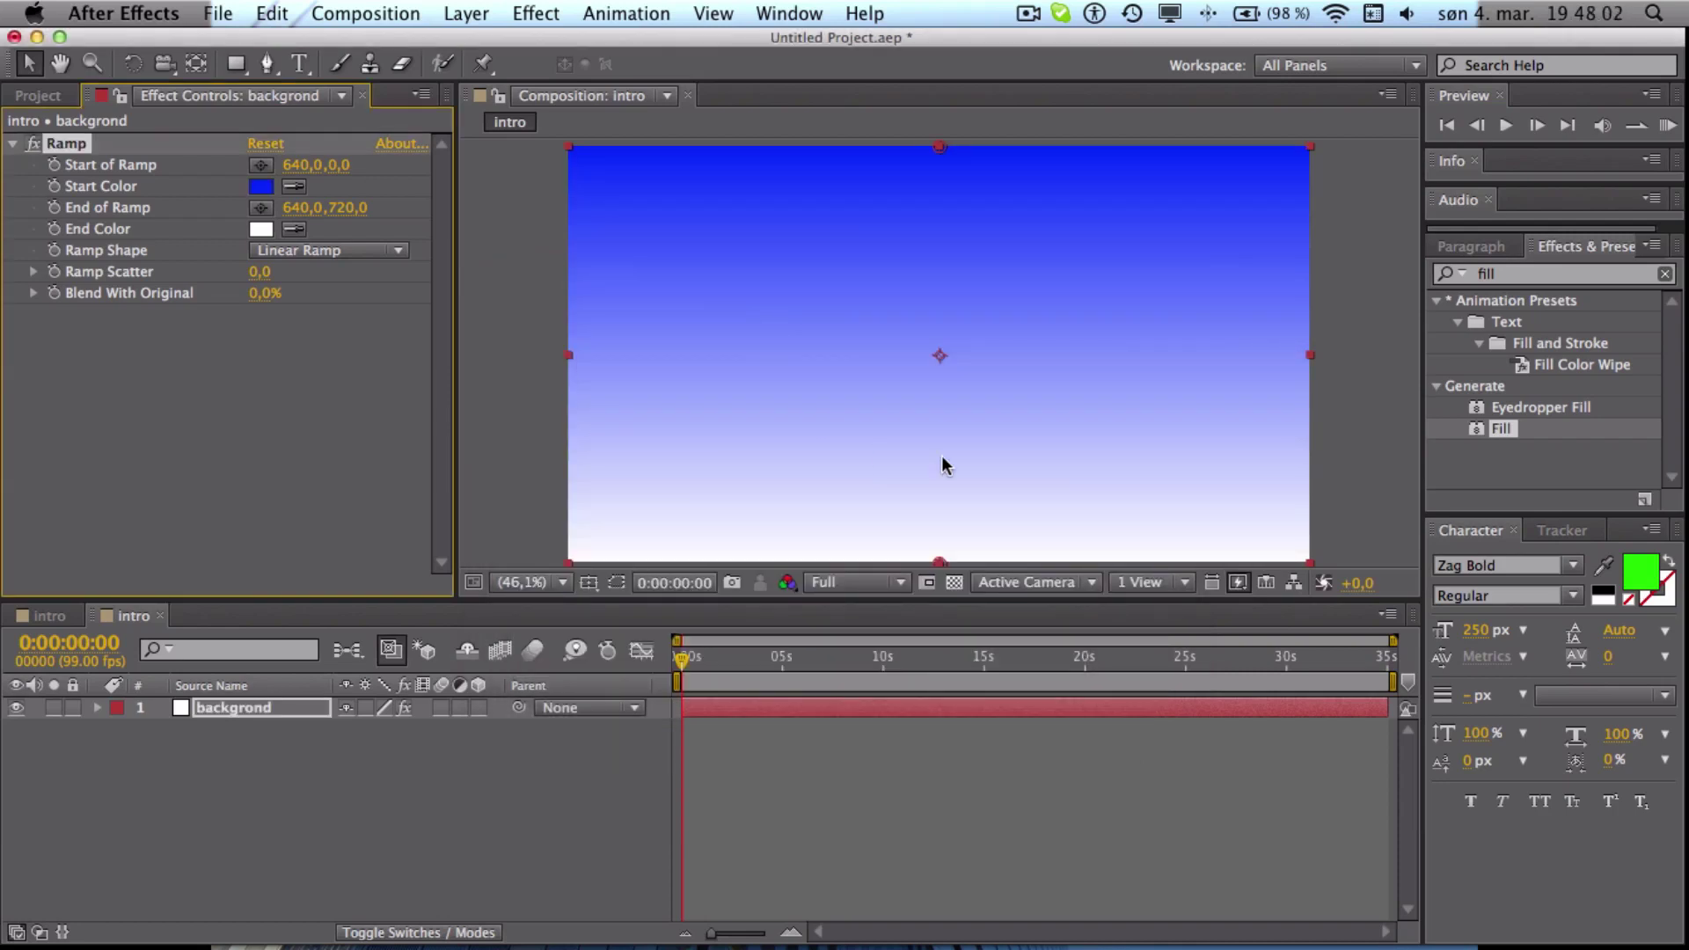
Add the text "OGB" in the upper-left area of the composition with the Type tool
{"action": "left_click", "coordinate": [299, 64]}
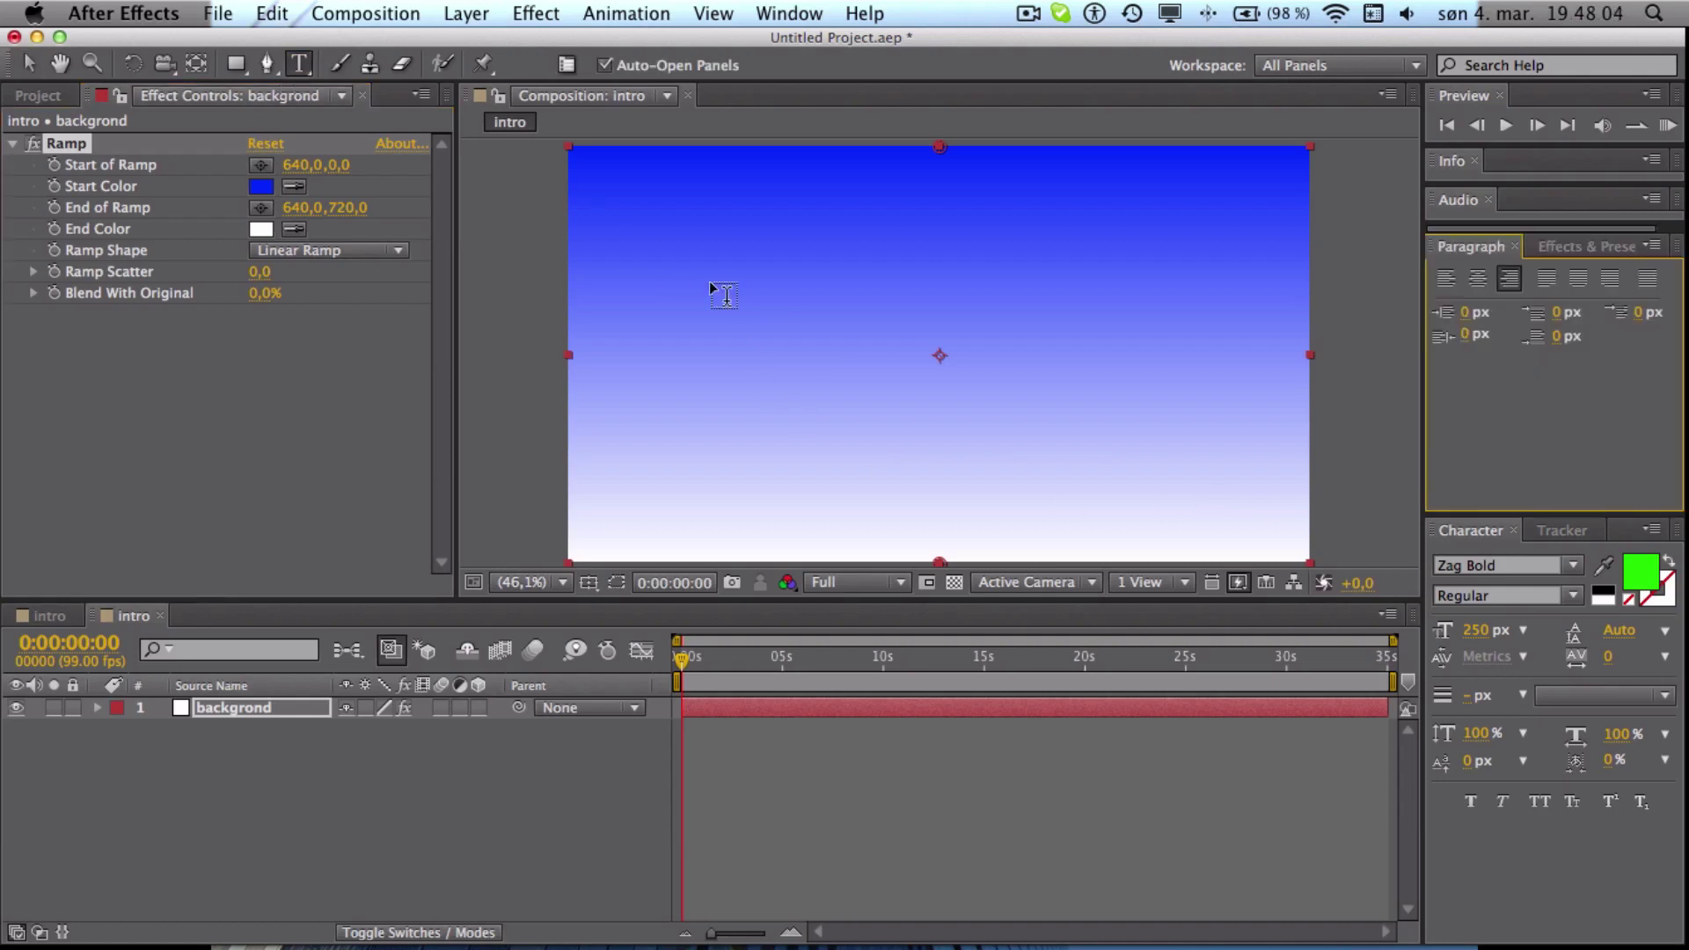
{"action": "left_click", "coordinate": [801, 290]}
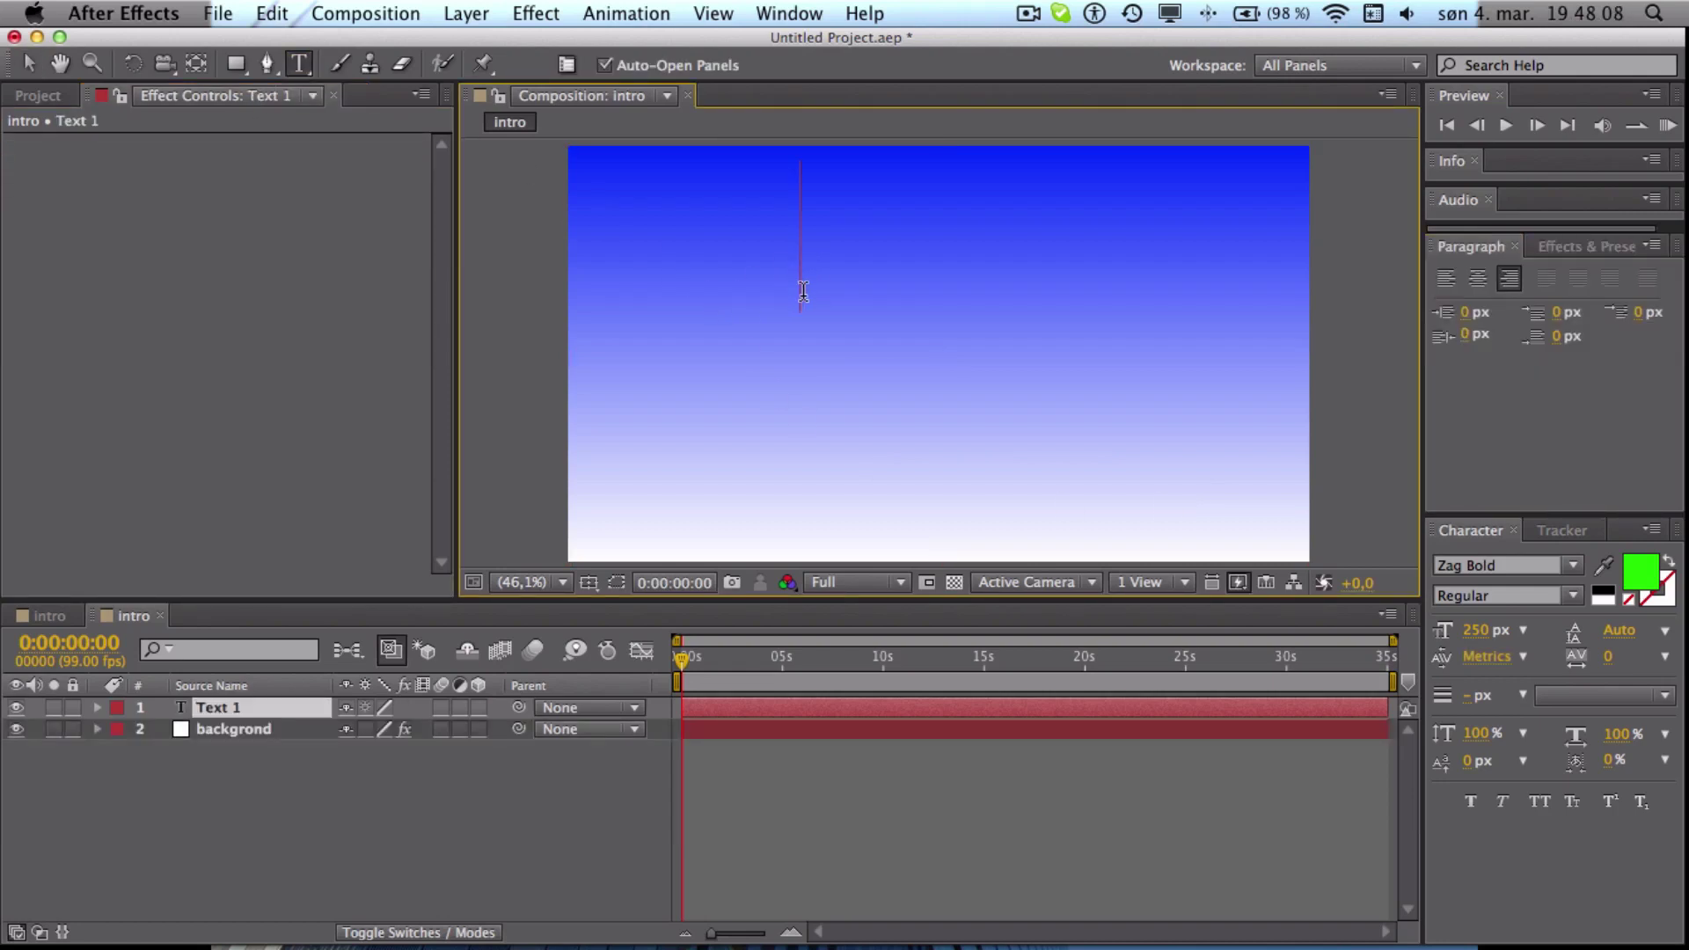
{"action": "type", "text": "OGB"}
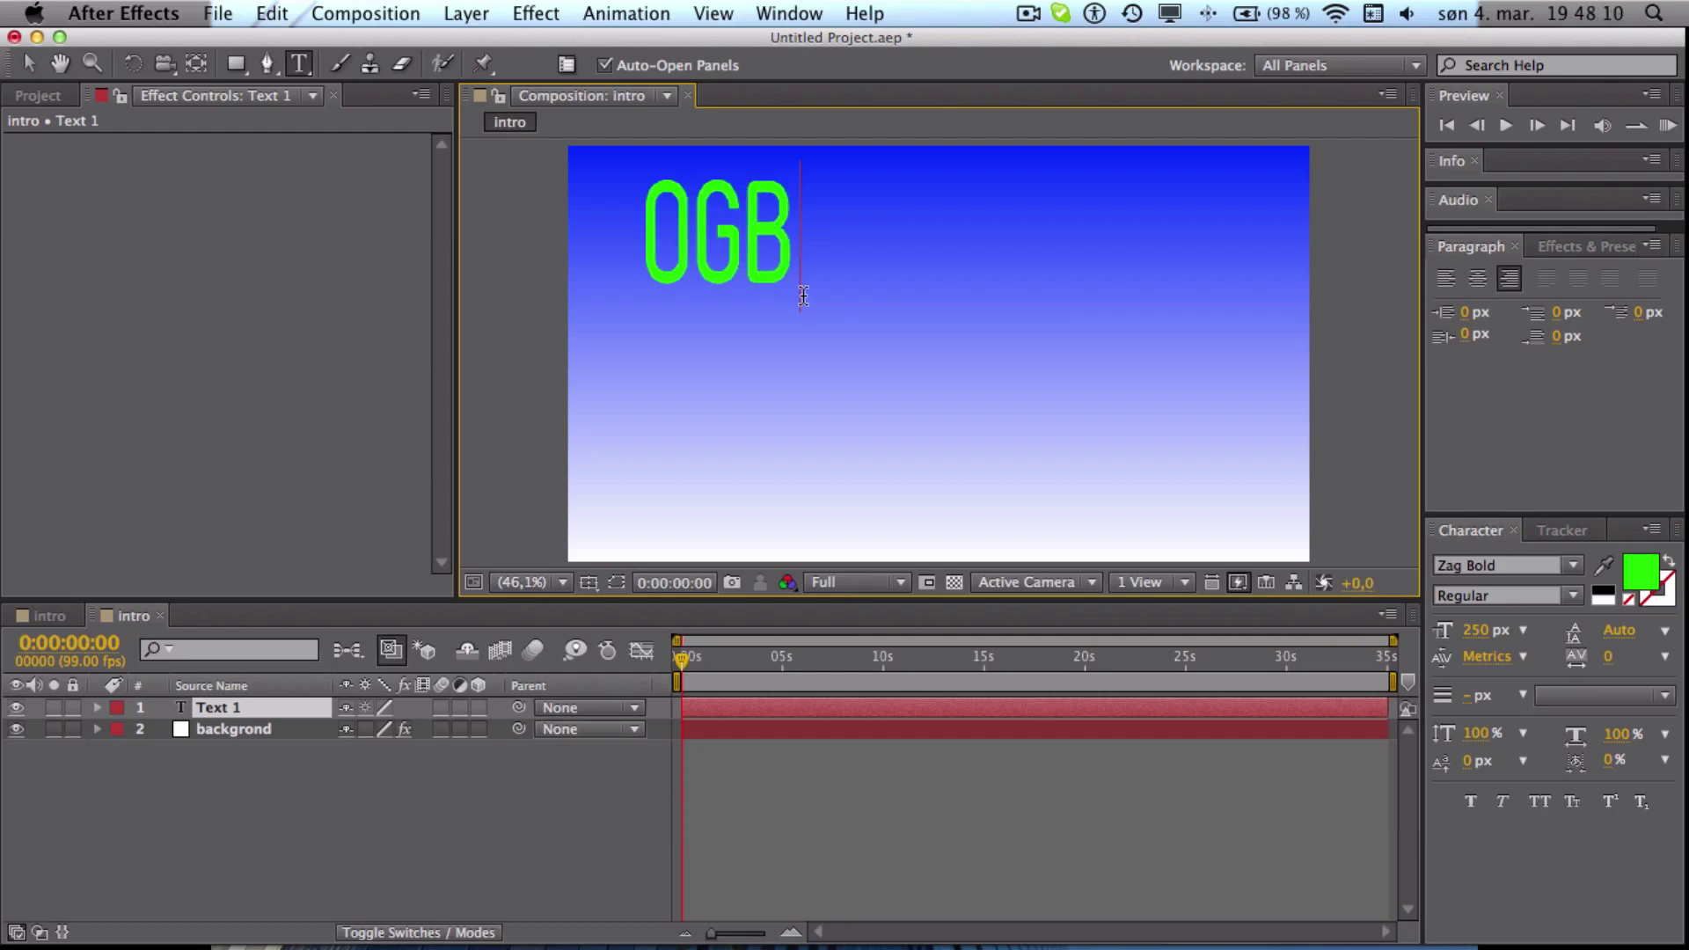
Try to change the OGB text's fill colour to a pale green without selecting its characters
{"action": "left_click", "coordinate": [1641, 572]}
{"action": "left_click", "coordinate": [663, 483]}
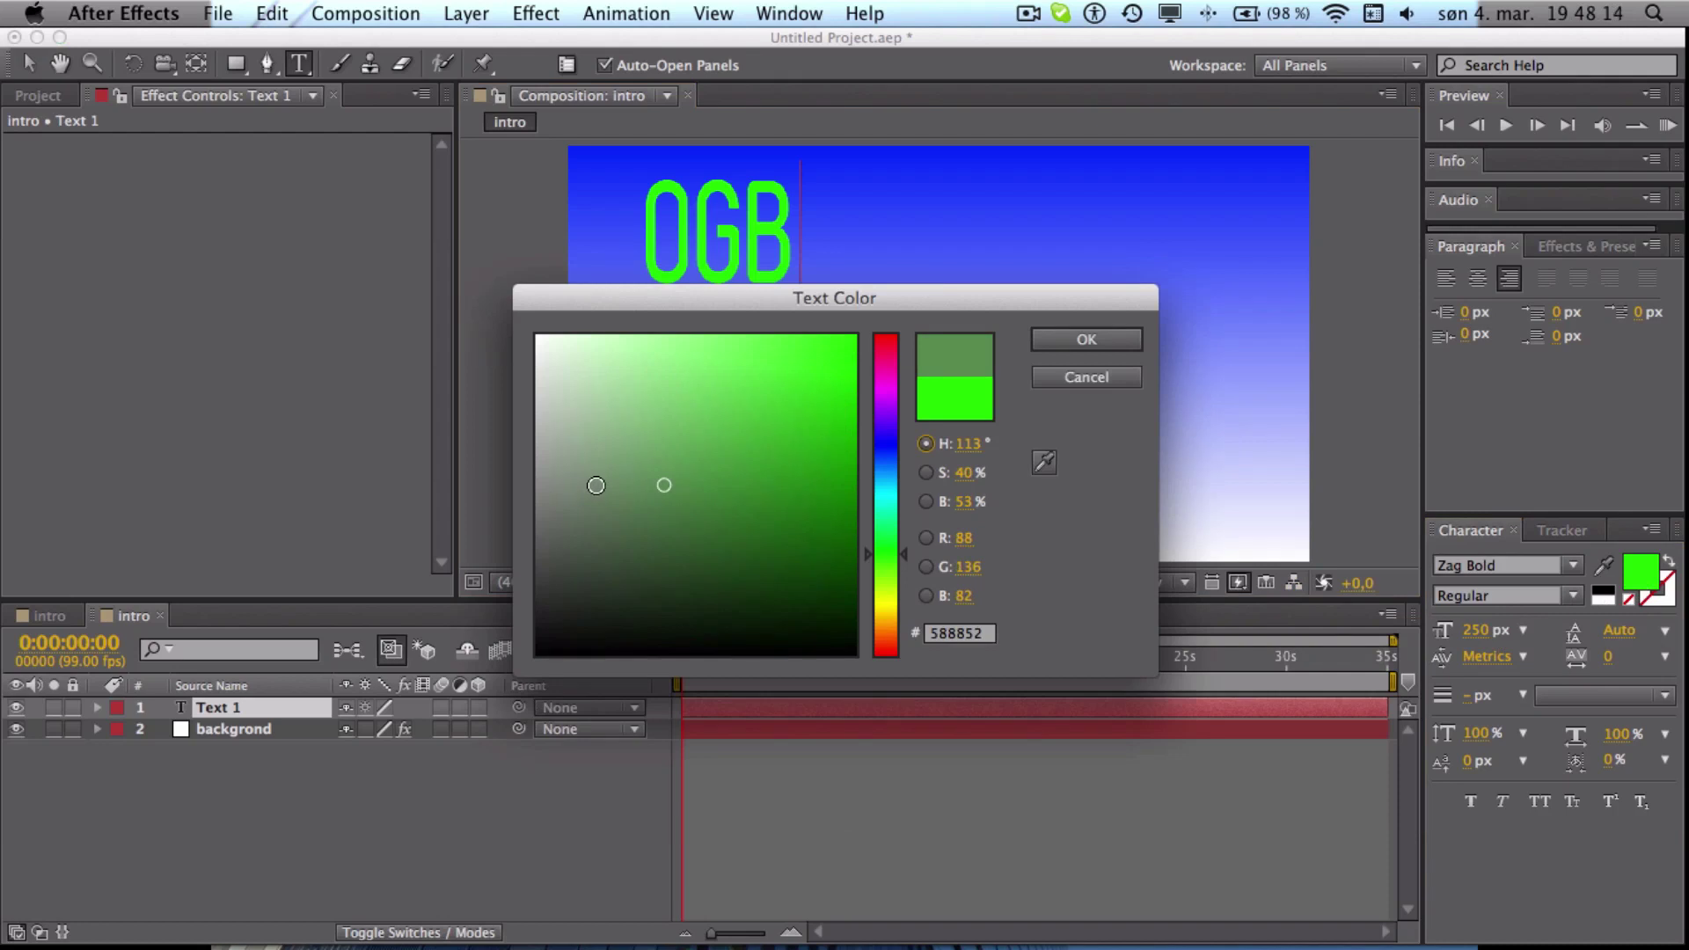
{"action": "left_click", "coordinate": [589, 412]}
{"action": "left_click", "coordinate": [1068, 338]}
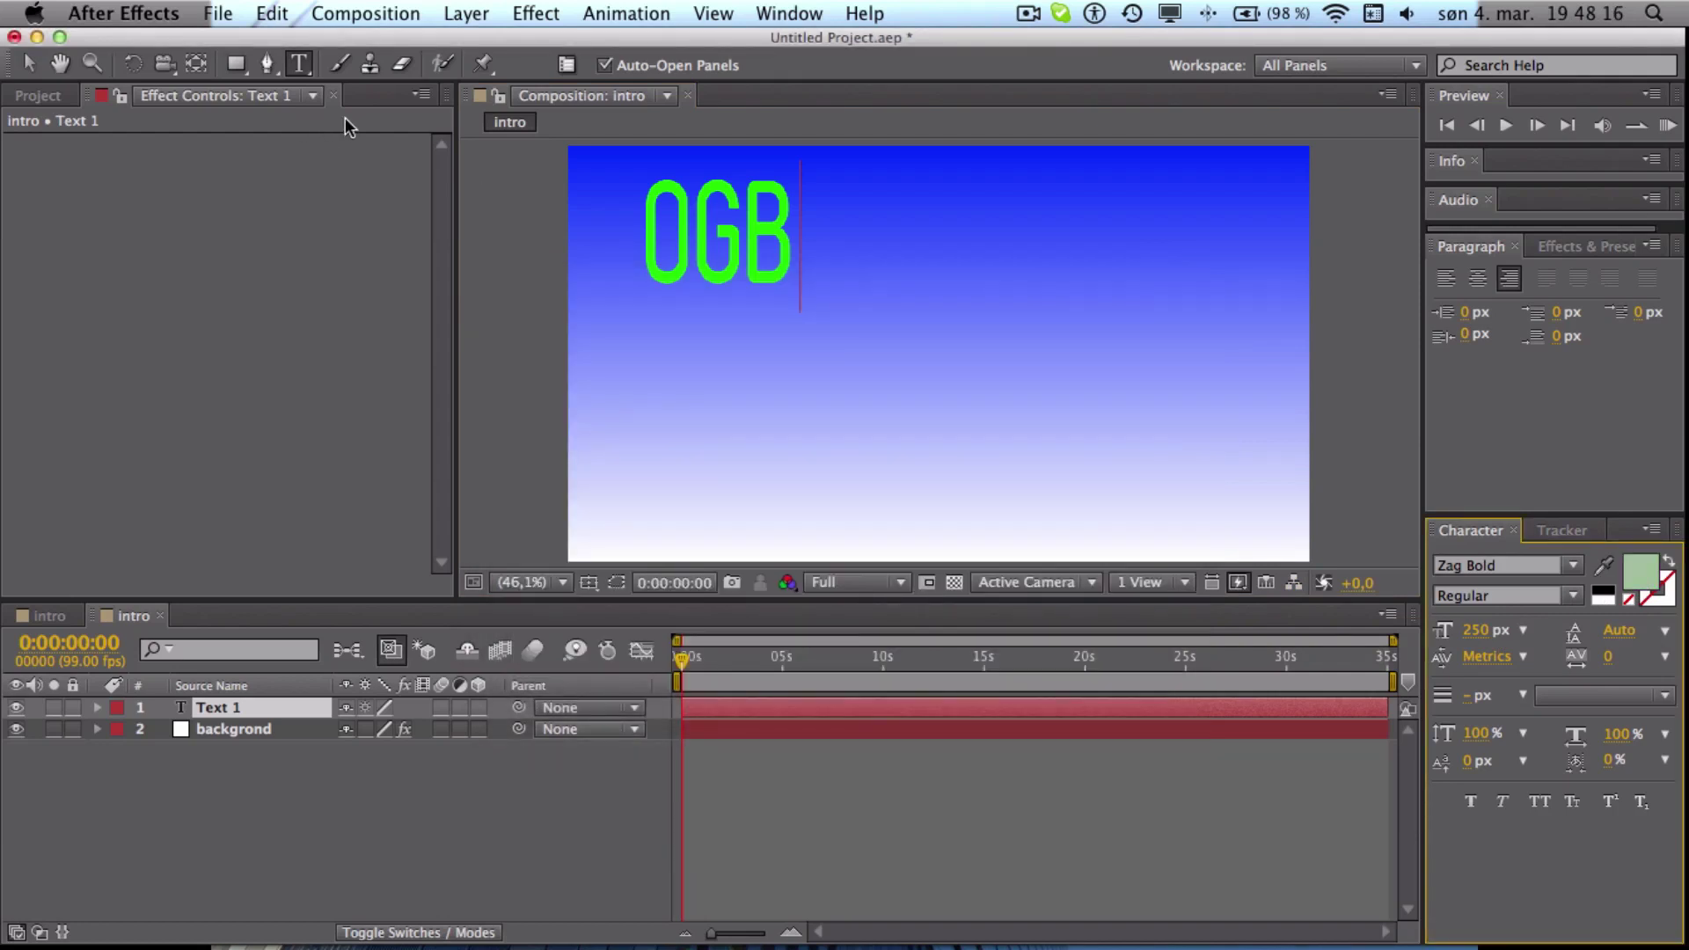
Select all the OGB characters, set their fill colour to bright green 1CFE04 and finish the text edit
{"action": "left_click_drag", "start_coordinate": [639, 251], "coordinate": [832, 251]}
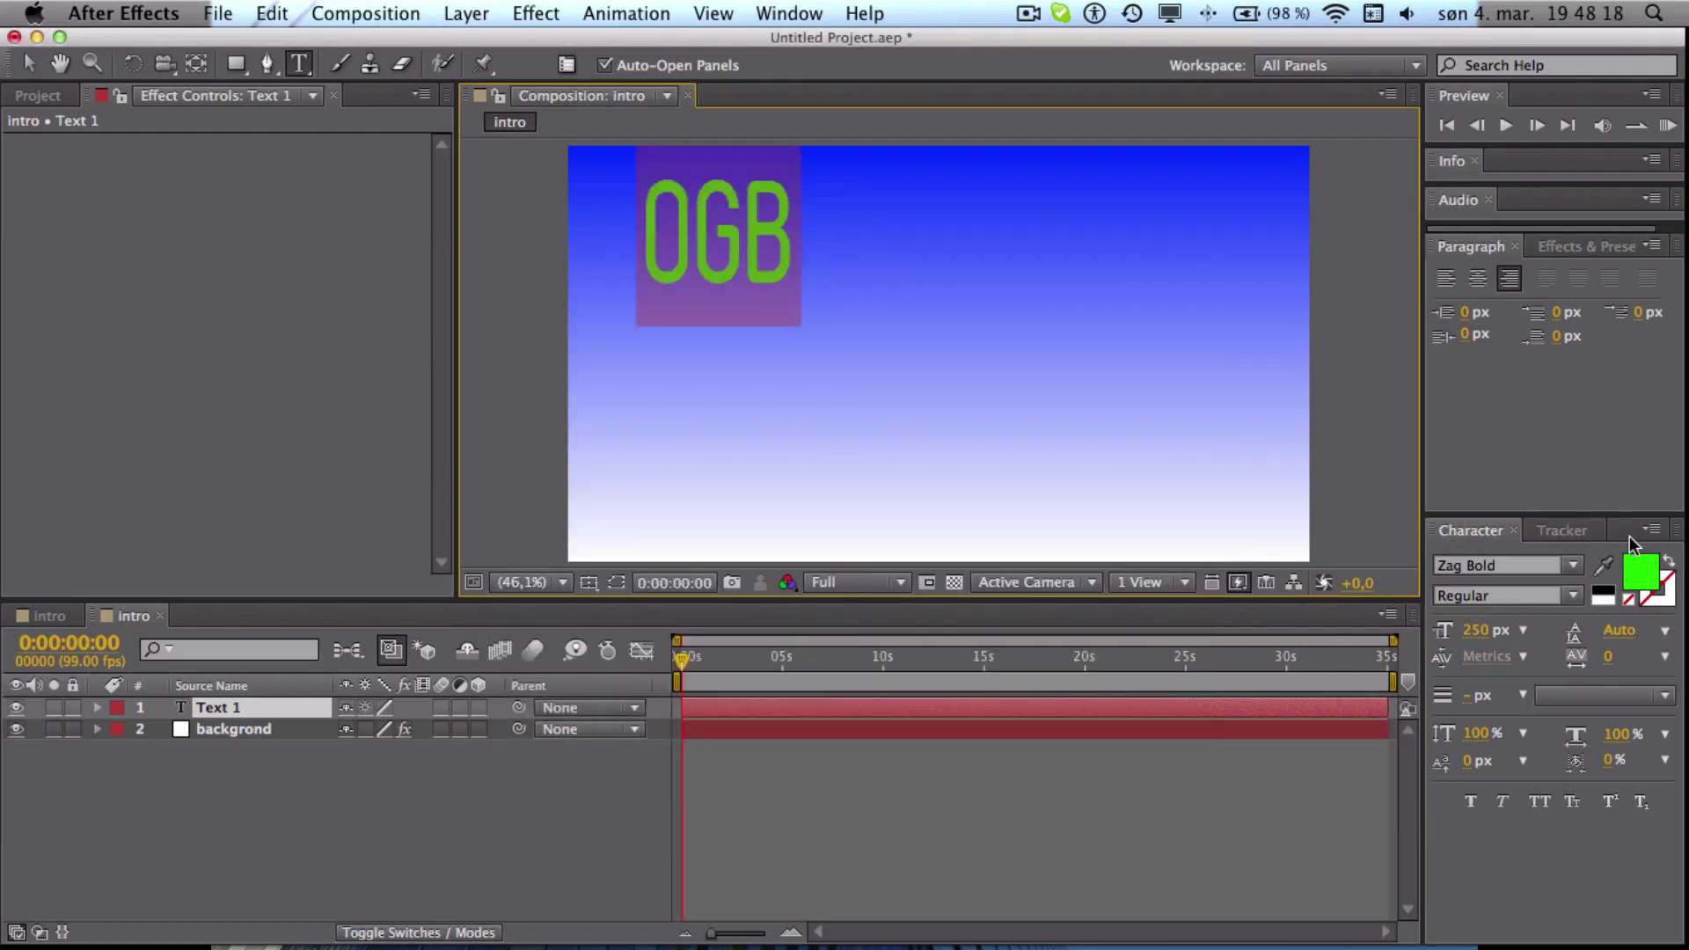
{"action": "left_click", "coordinate": [1626, 570]}
{"action": "left_click", "coordinate": [604, 455]}
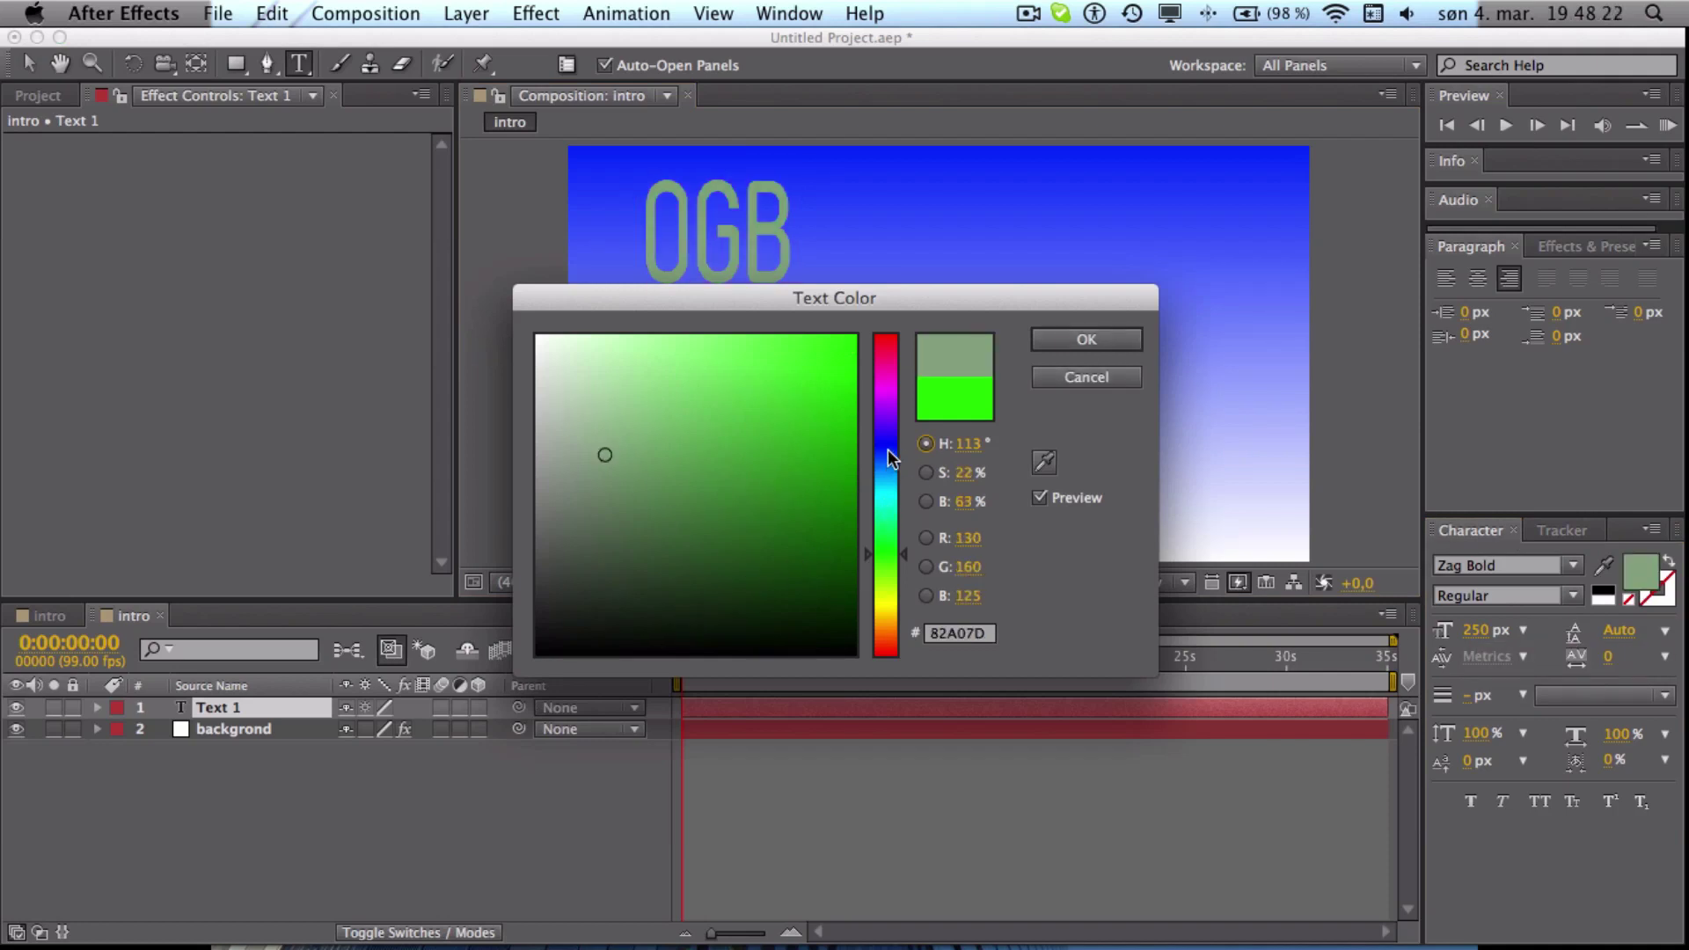
{"action": "left_click_drag", "start_coordinate": [888, 454], "coordinate": [883, 550]}
{"action": "left_click_drag", "start_coordinate": [848, 340], "coordinate": [862, 336]}
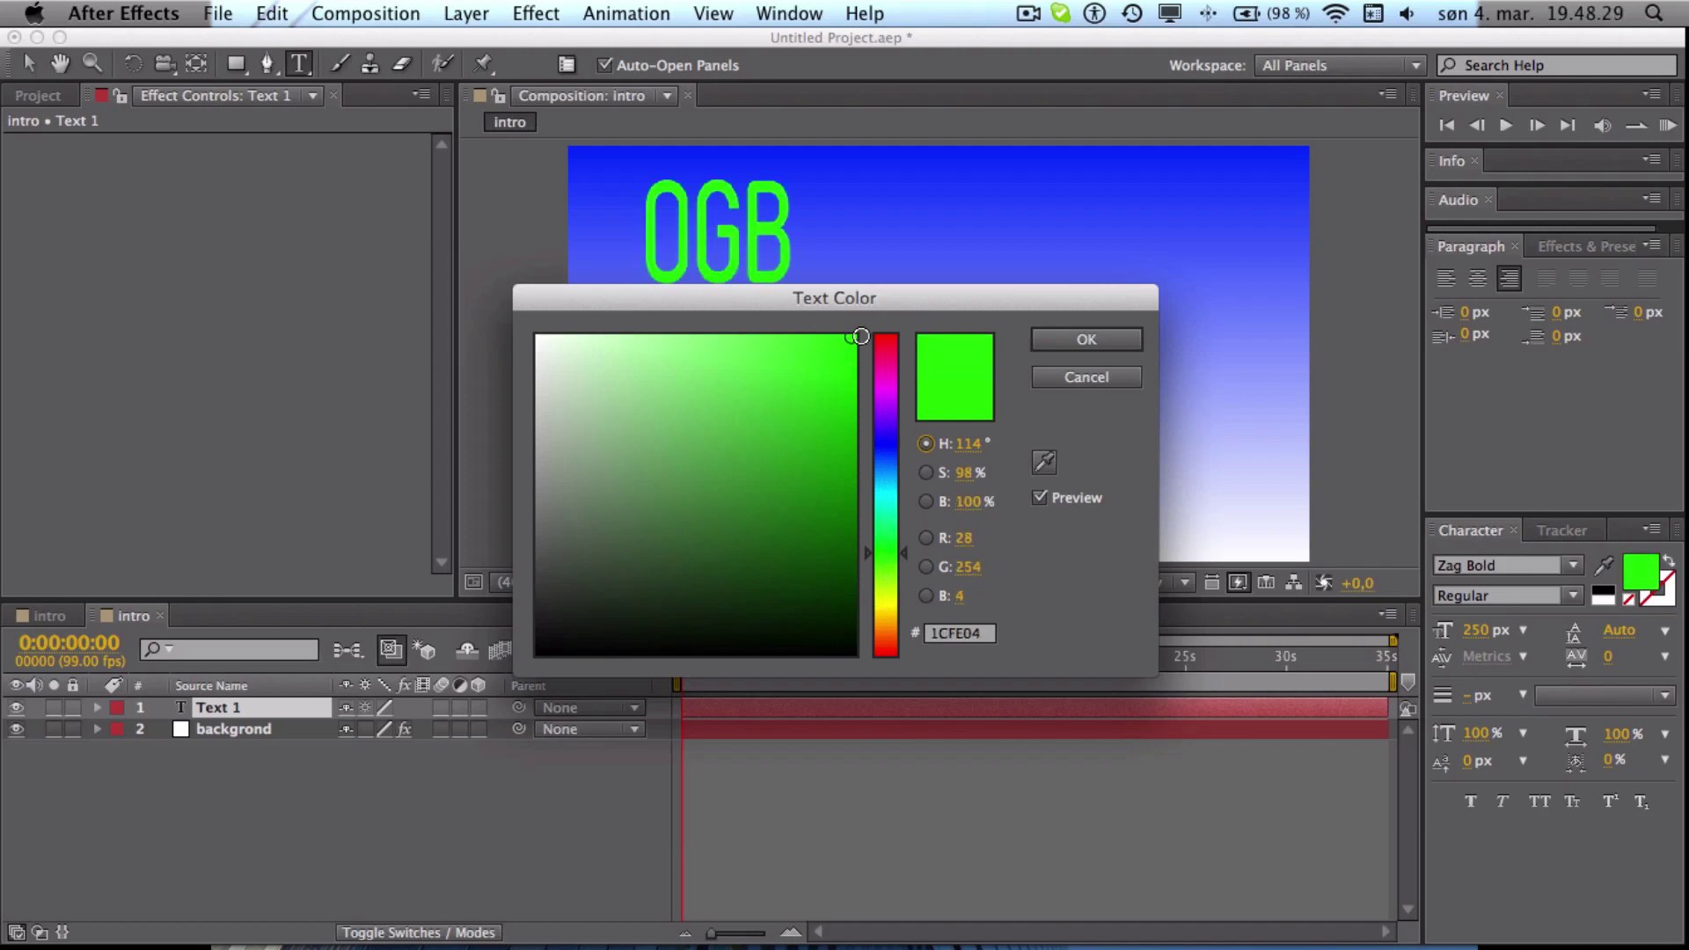
{"action": "left_click", "coordinate": [1087, 338]}
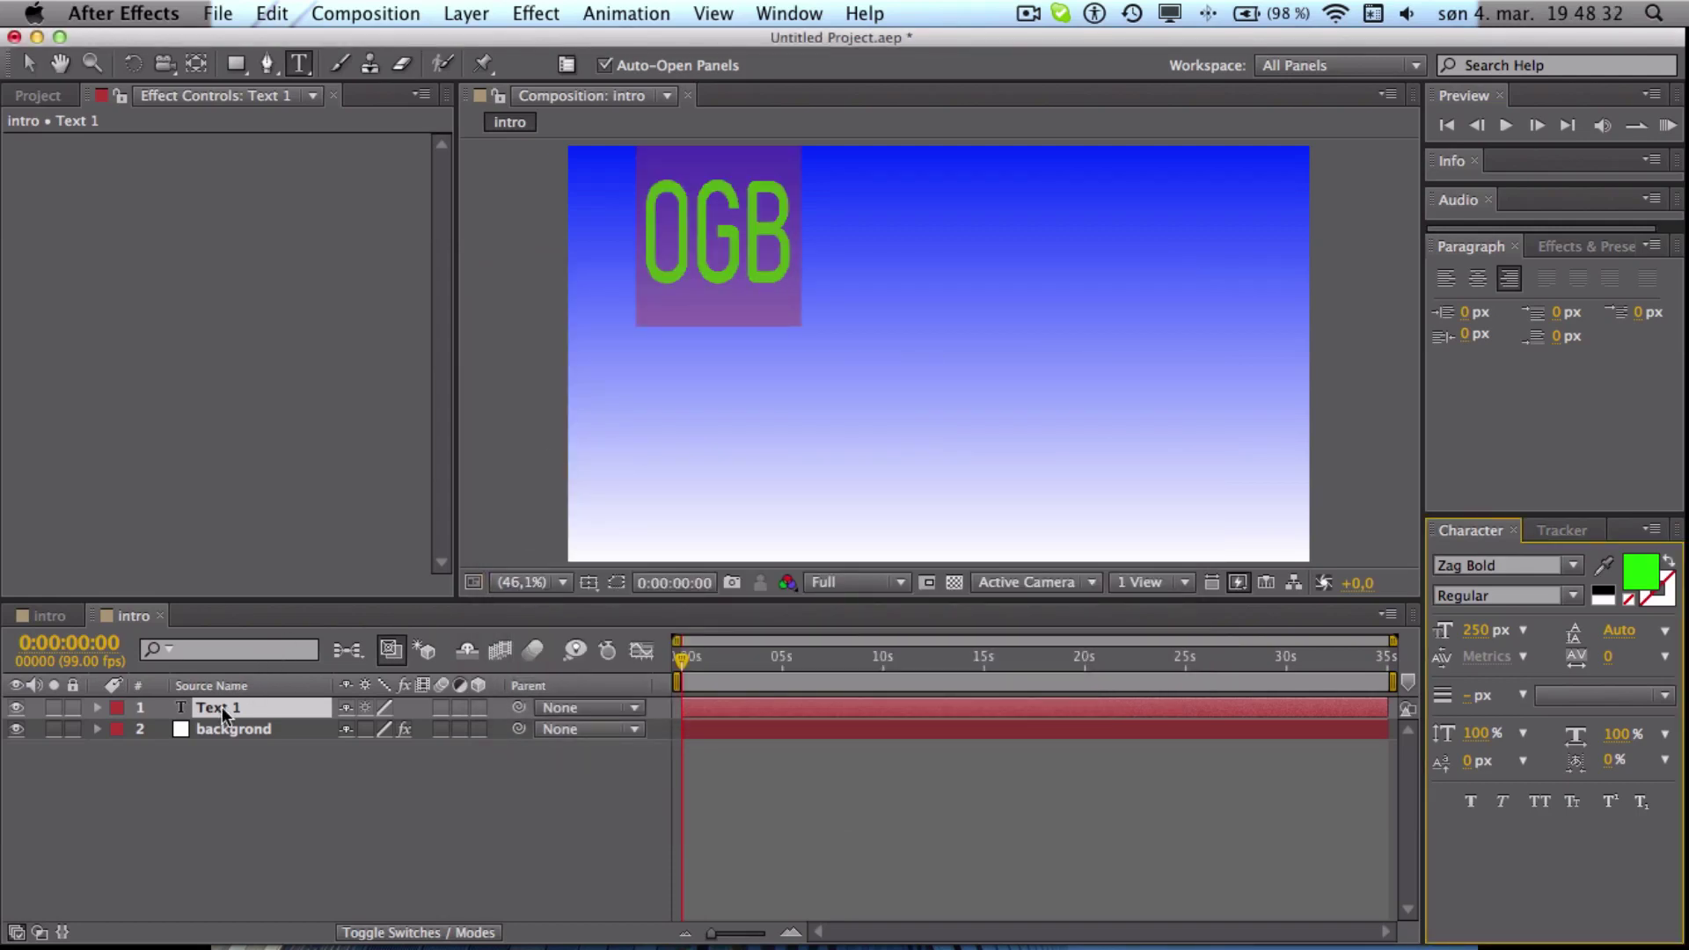
{"action": "left_click", "coordinate": [629, 524]}
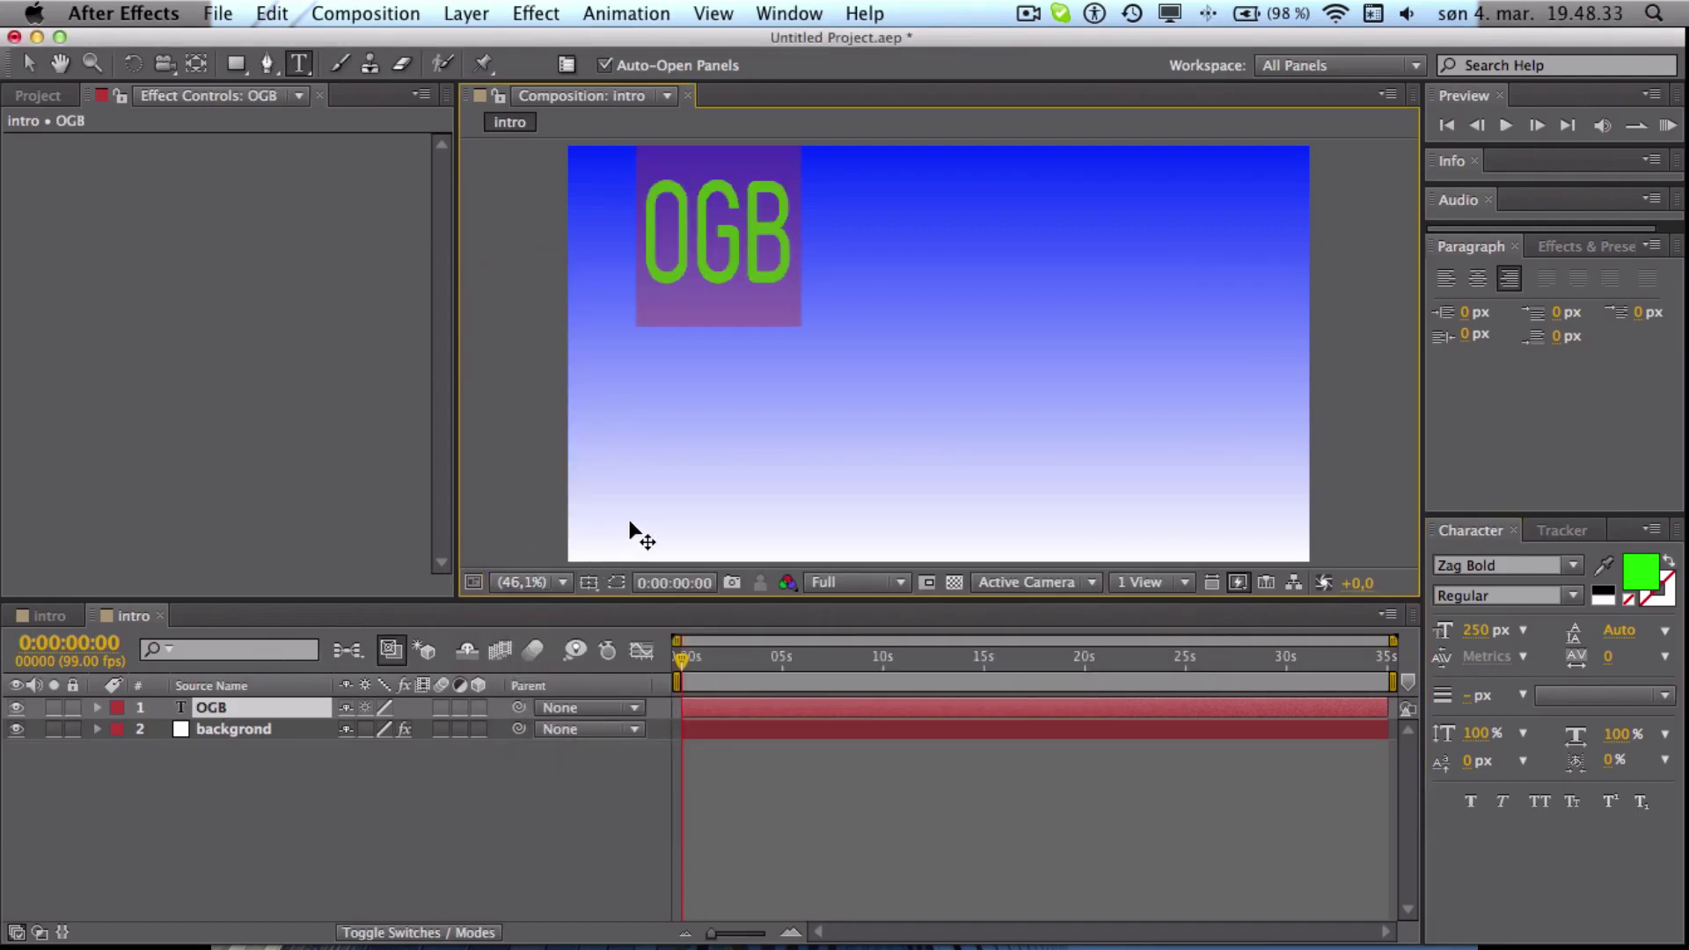
Duplicate the OGB text layer and move the copy to the lower middle of the composition
{"action": "left_click", "coordinate": [214, 707]}
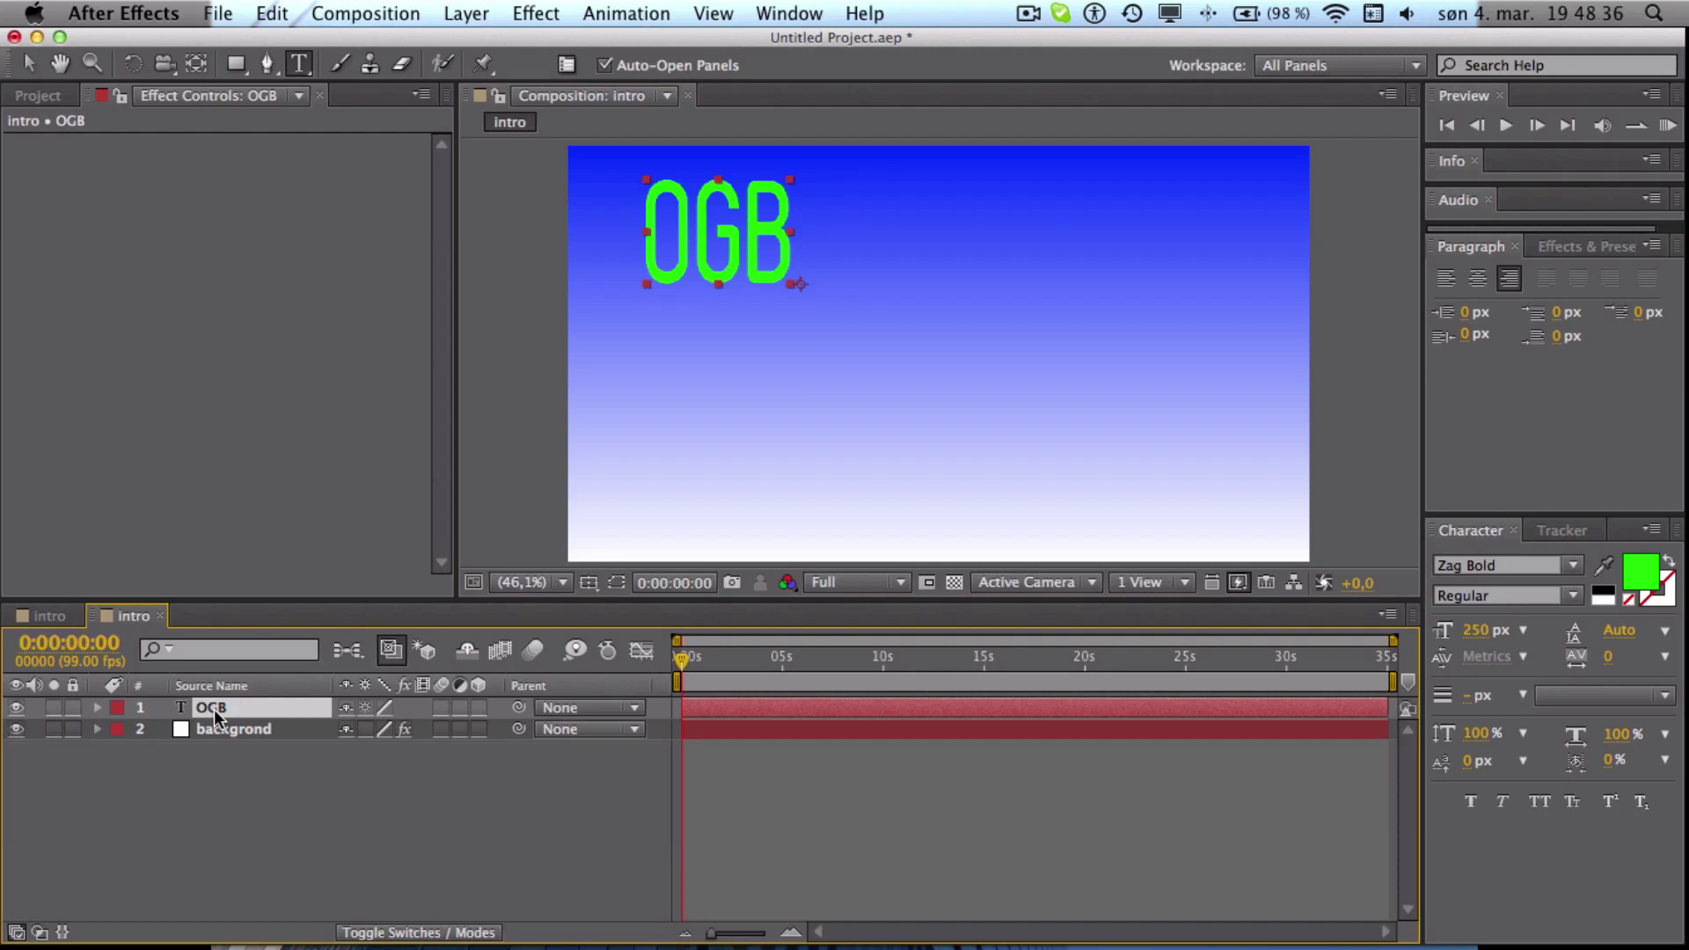
{"action": "key", "text": "super+d"}
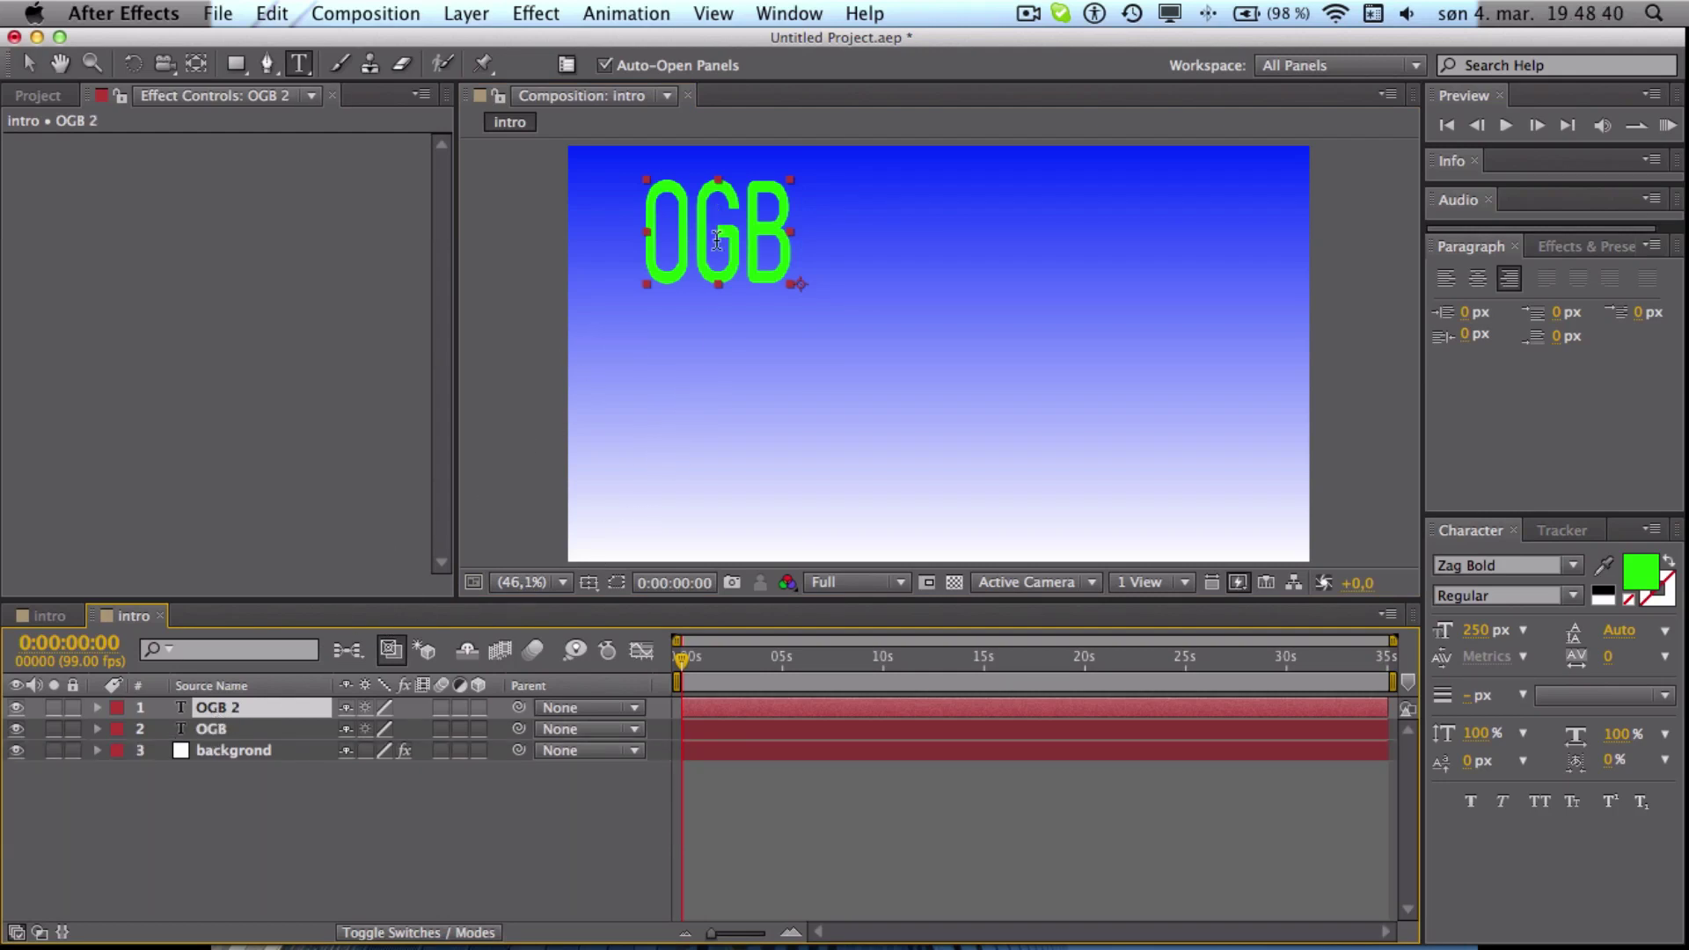
{"action": "left_click", "coordinate": [27, 64]}
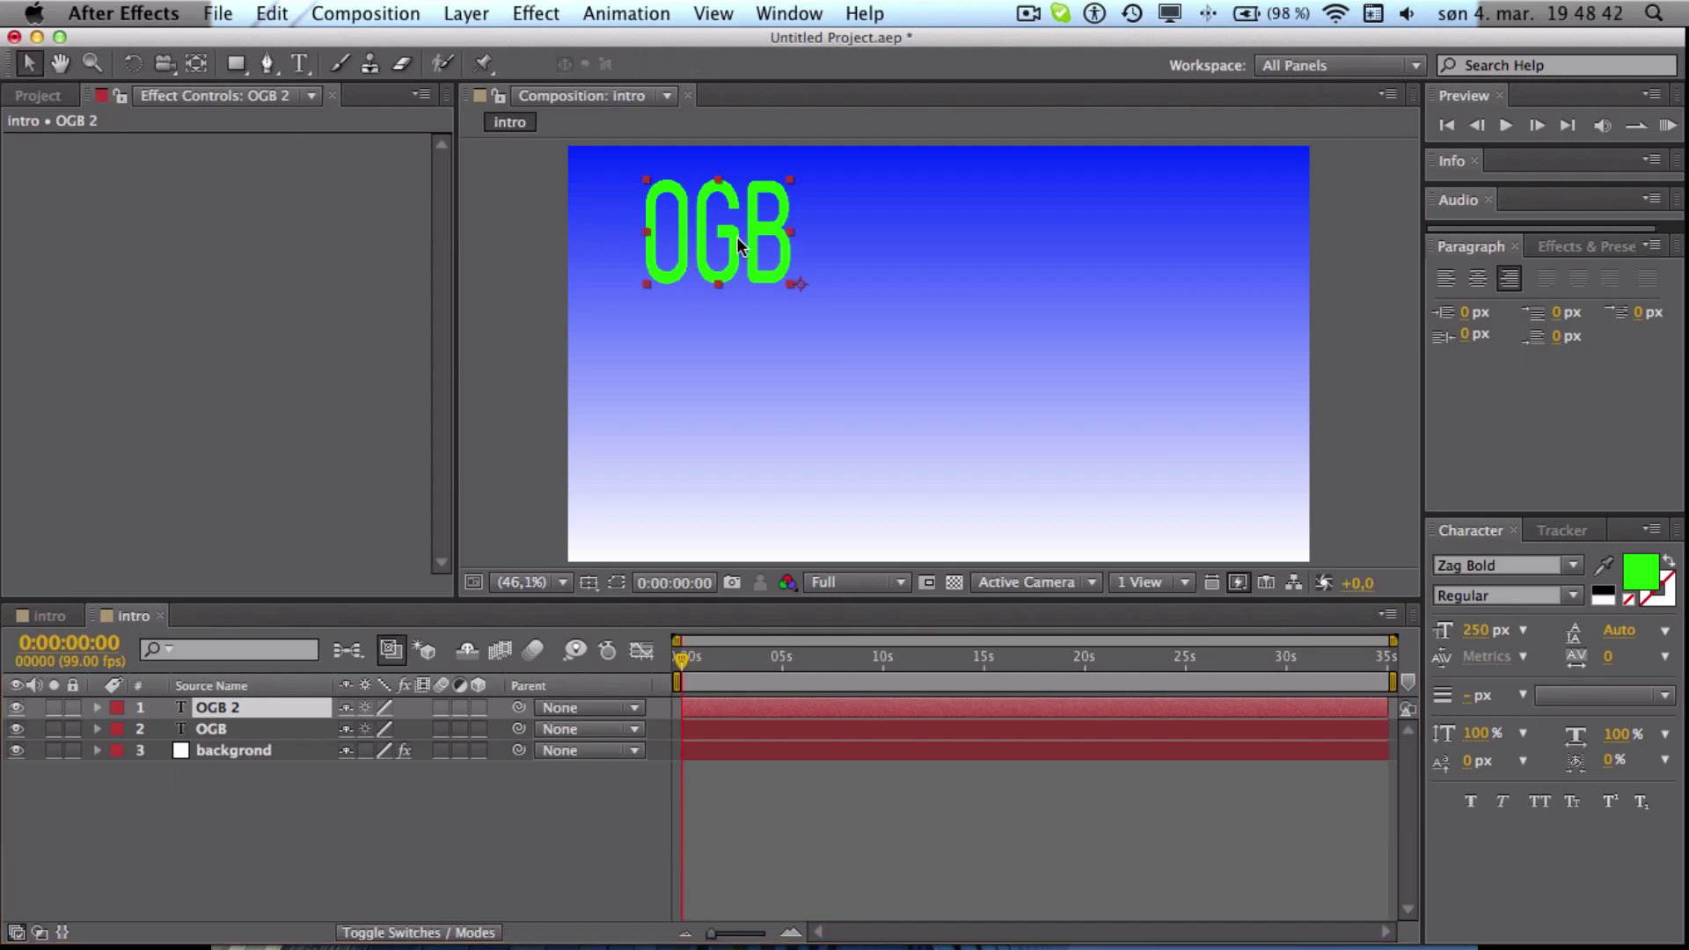
{"action": "left_click_drag", "start_coordinate": [739, 246], "coordinate": [937, 473]}
Show the Title/Action Safe guides and centre both OGB texts horizontally, one above and one below the centre mark
{"action": "left_click", "coordinate": [589, 582]}
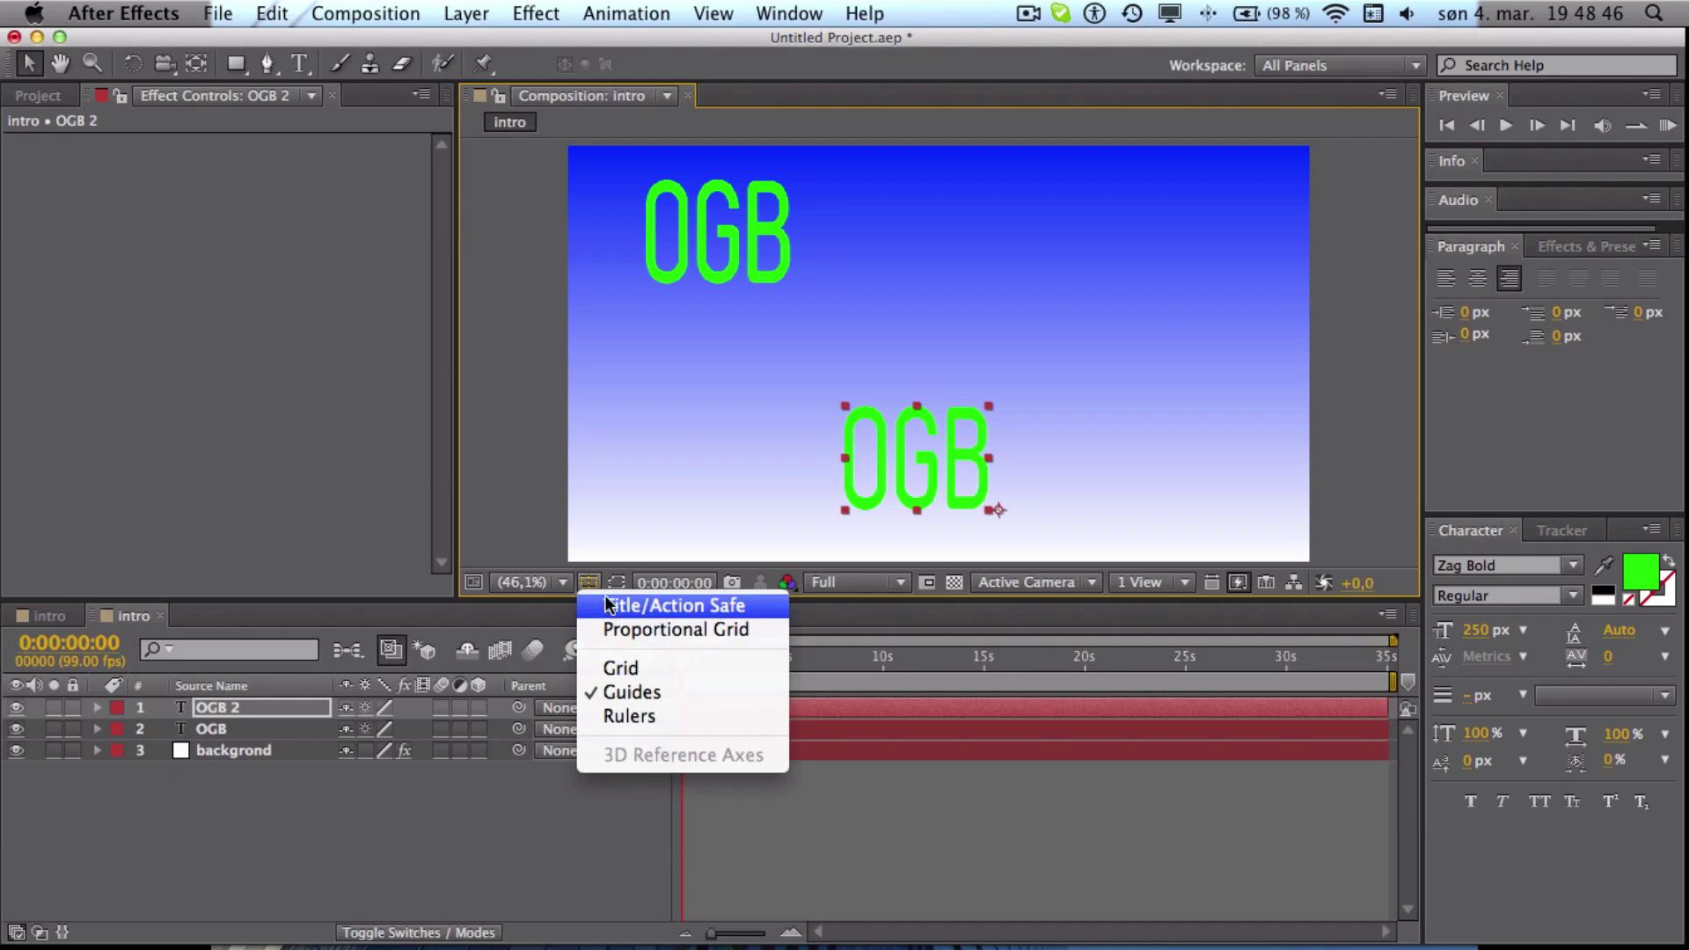
{"action": "left_click", "coordinate": [667, 607]}
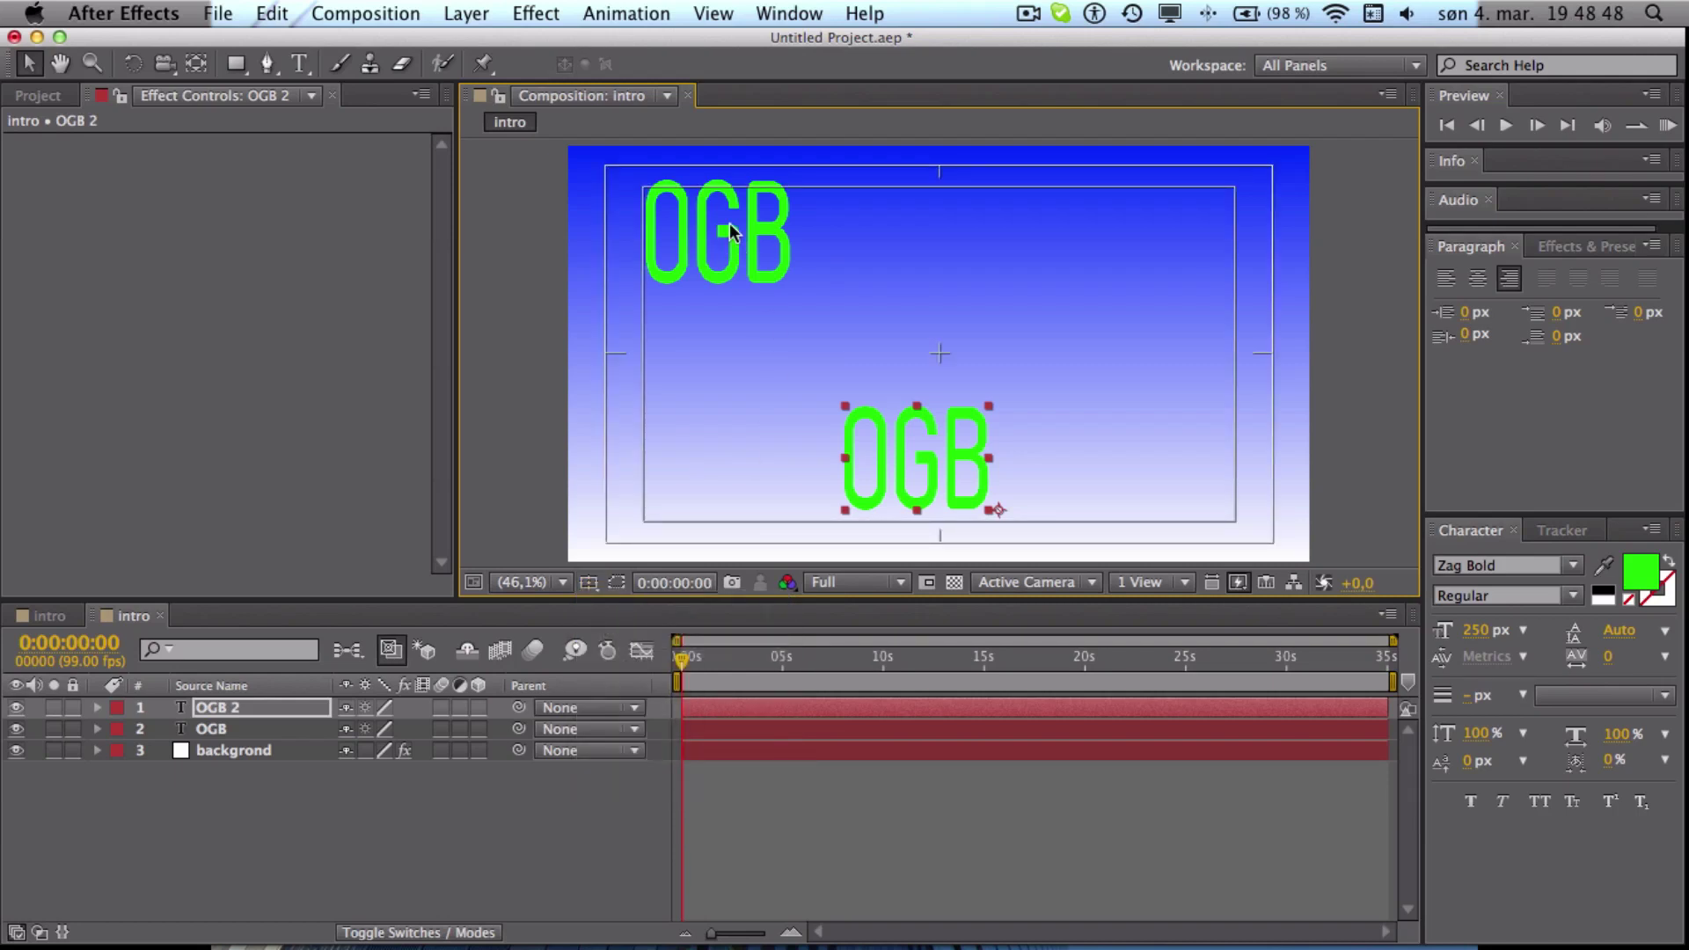
{"action": "left_click_drag", "start_coordinate": [760, 252], "coordinate": [931, 261]}
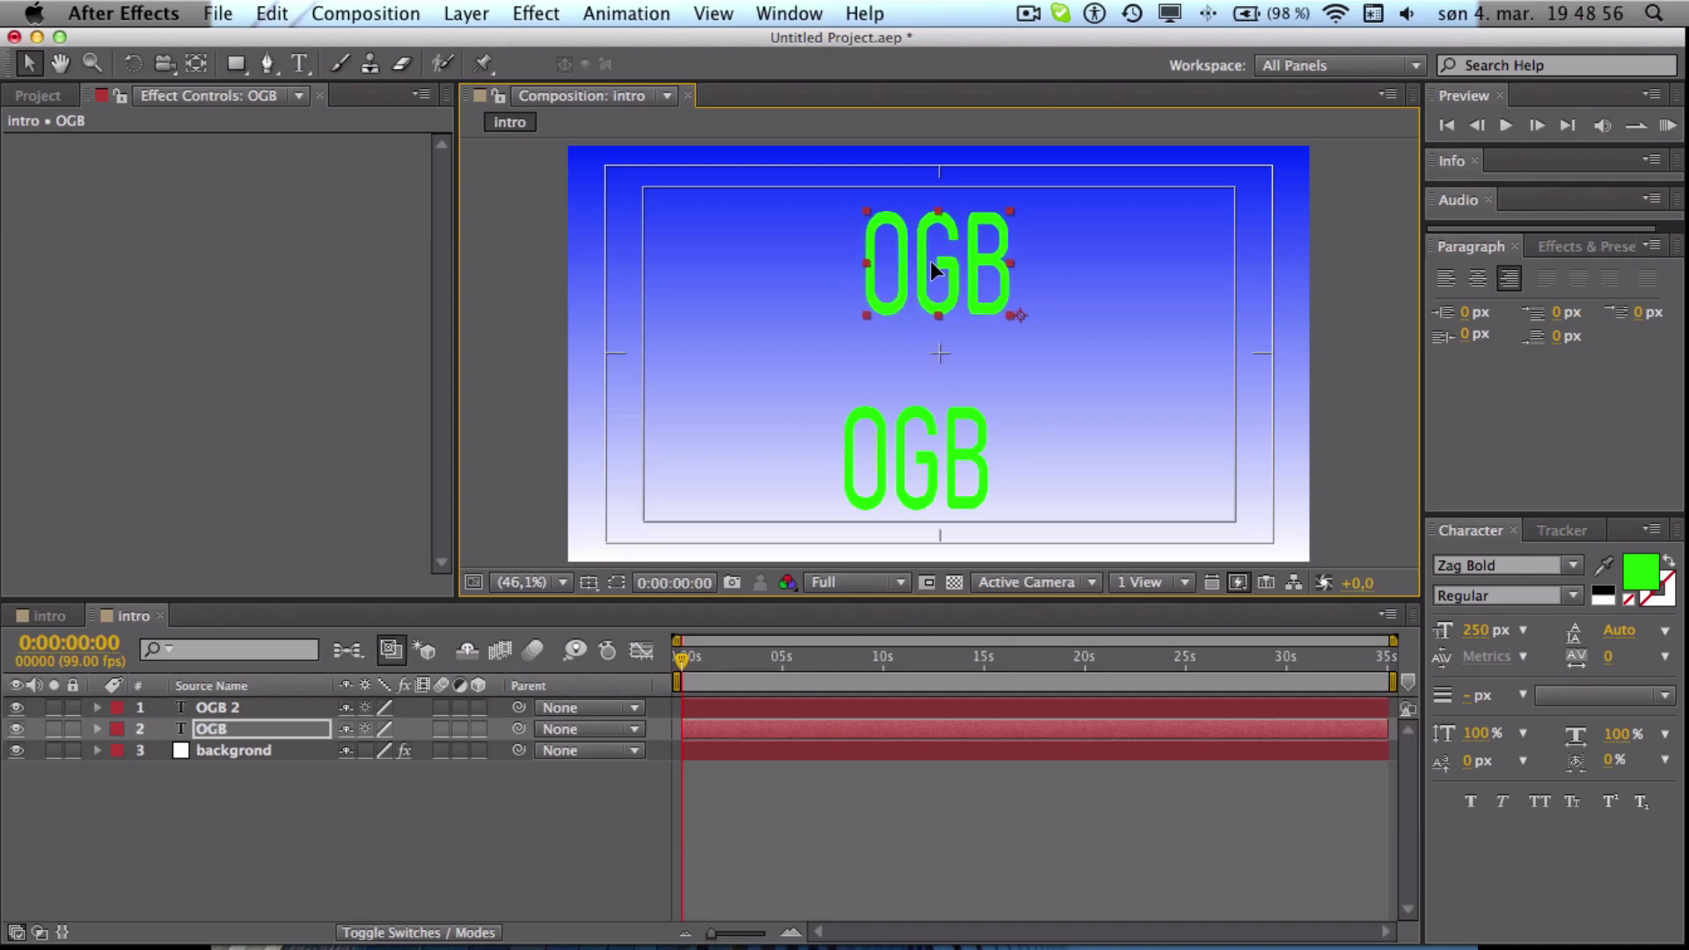
{"action": "left_click_drag", "start_coordinate": [914, 458], "coordinate": [937, 438]}
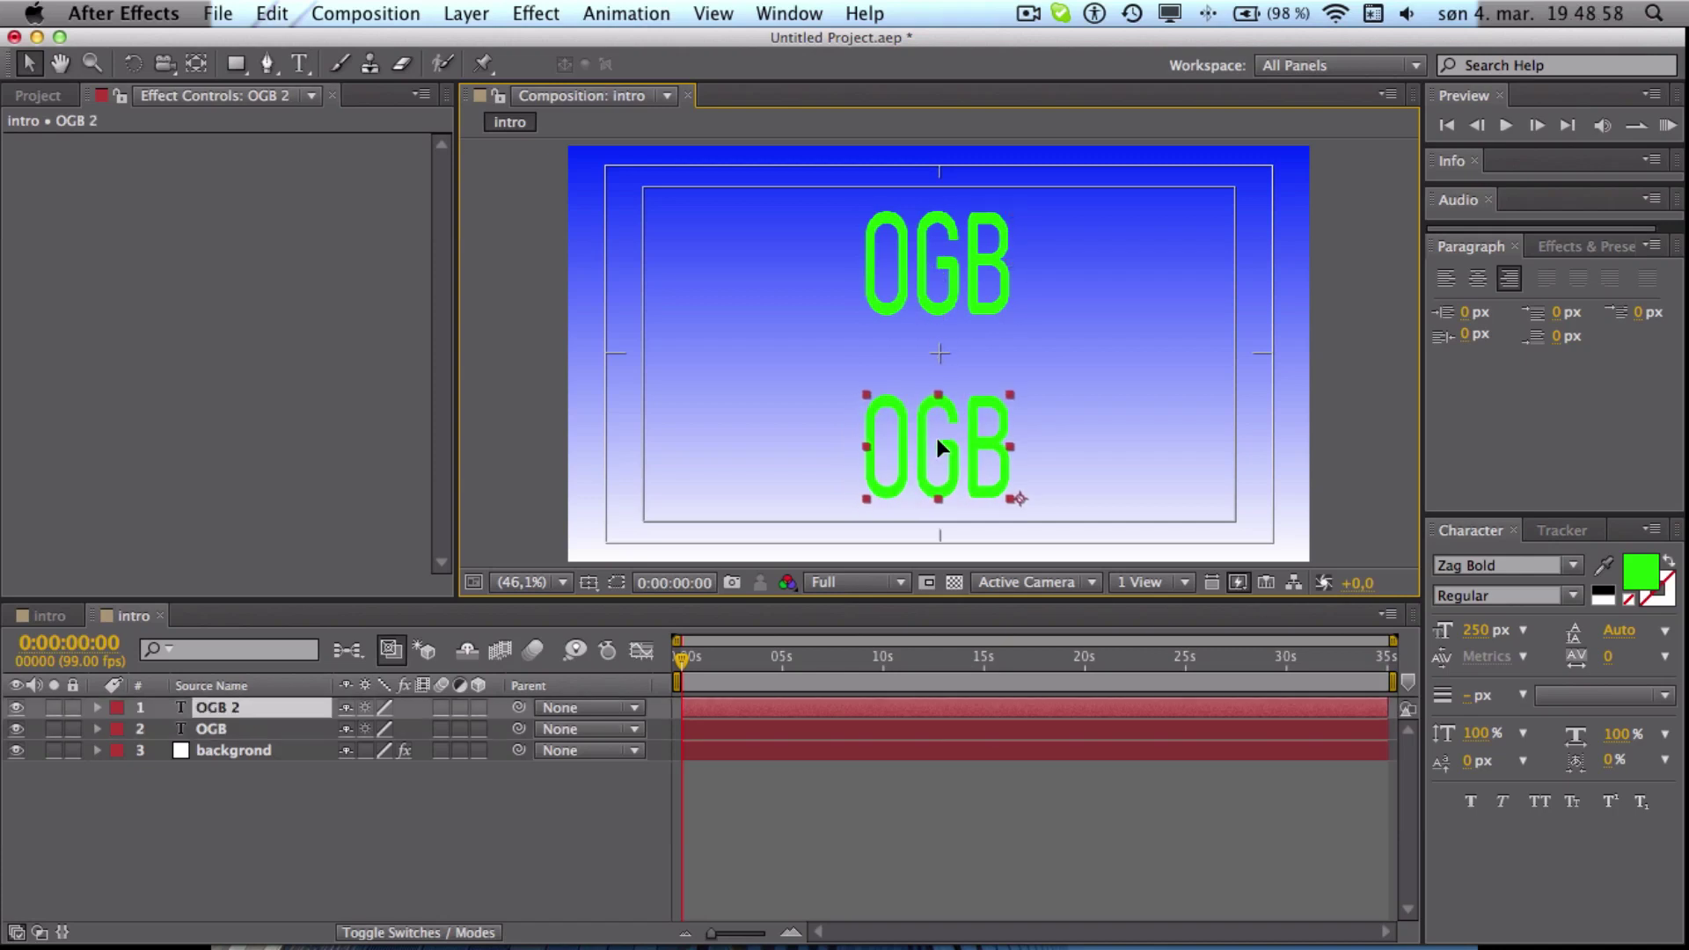
{"action": "left_click", "coordinate": [938, 439]}
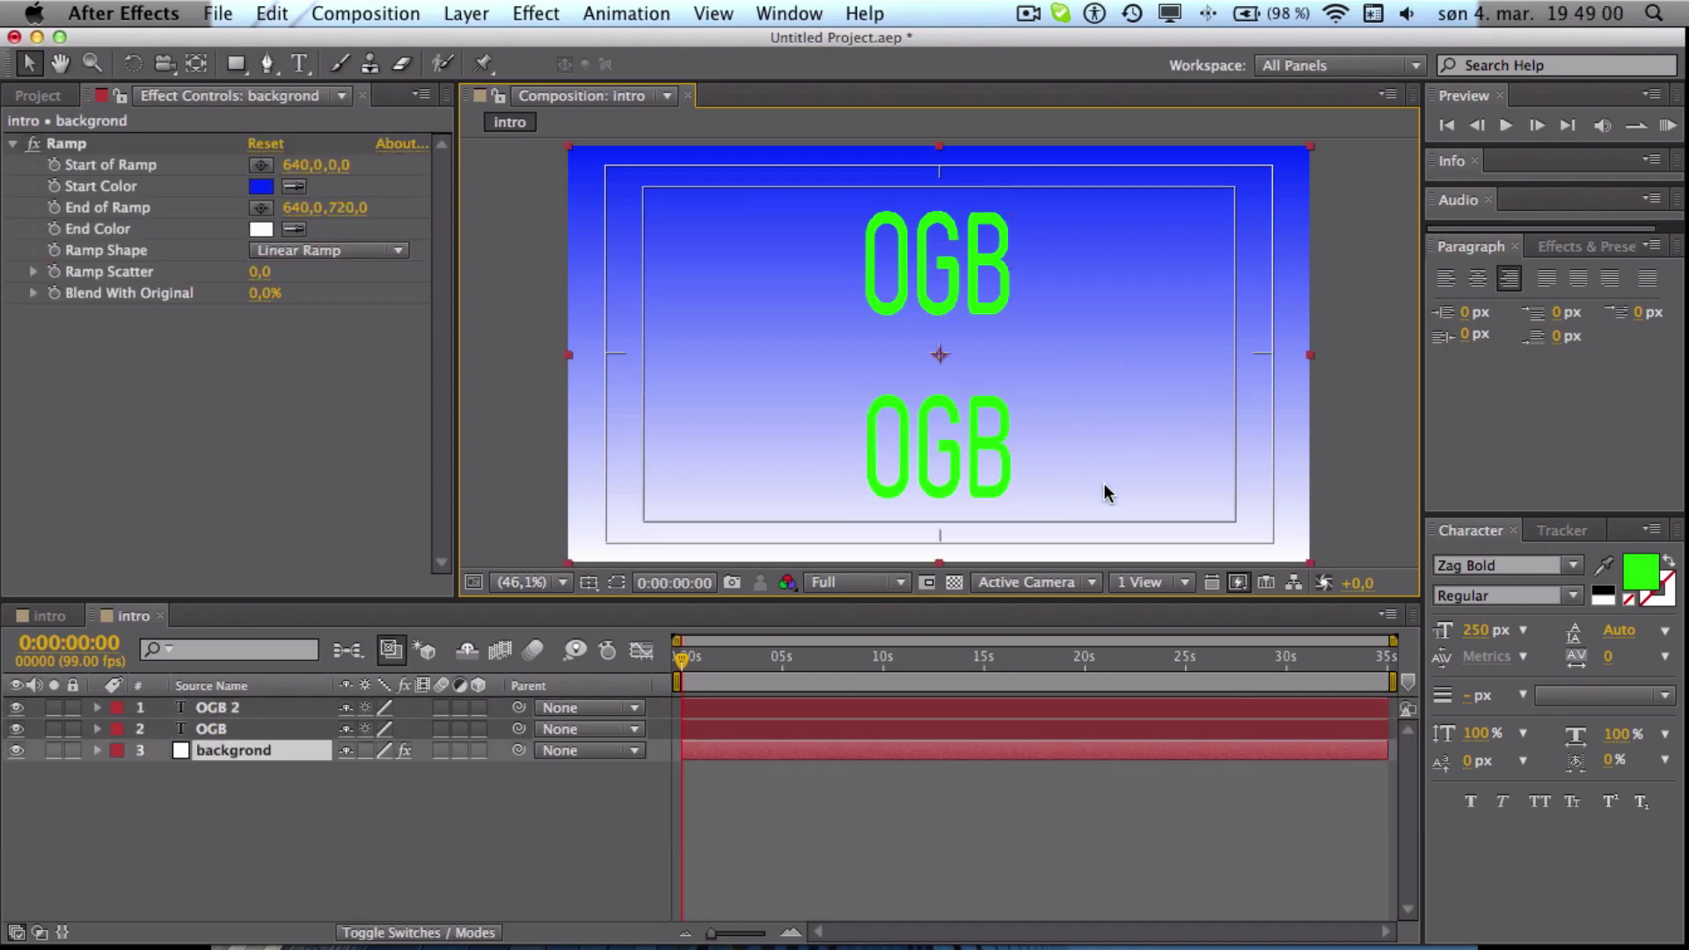
Replace the lower OGB text with "Production" and centre it horizontally in the lower half of the composition
{"action": "left_click", "coordinate": [300, 63]}
{"action": "left_click_drag", "start_coordinate": [1012, 454], "coordinate": [882, 472]}
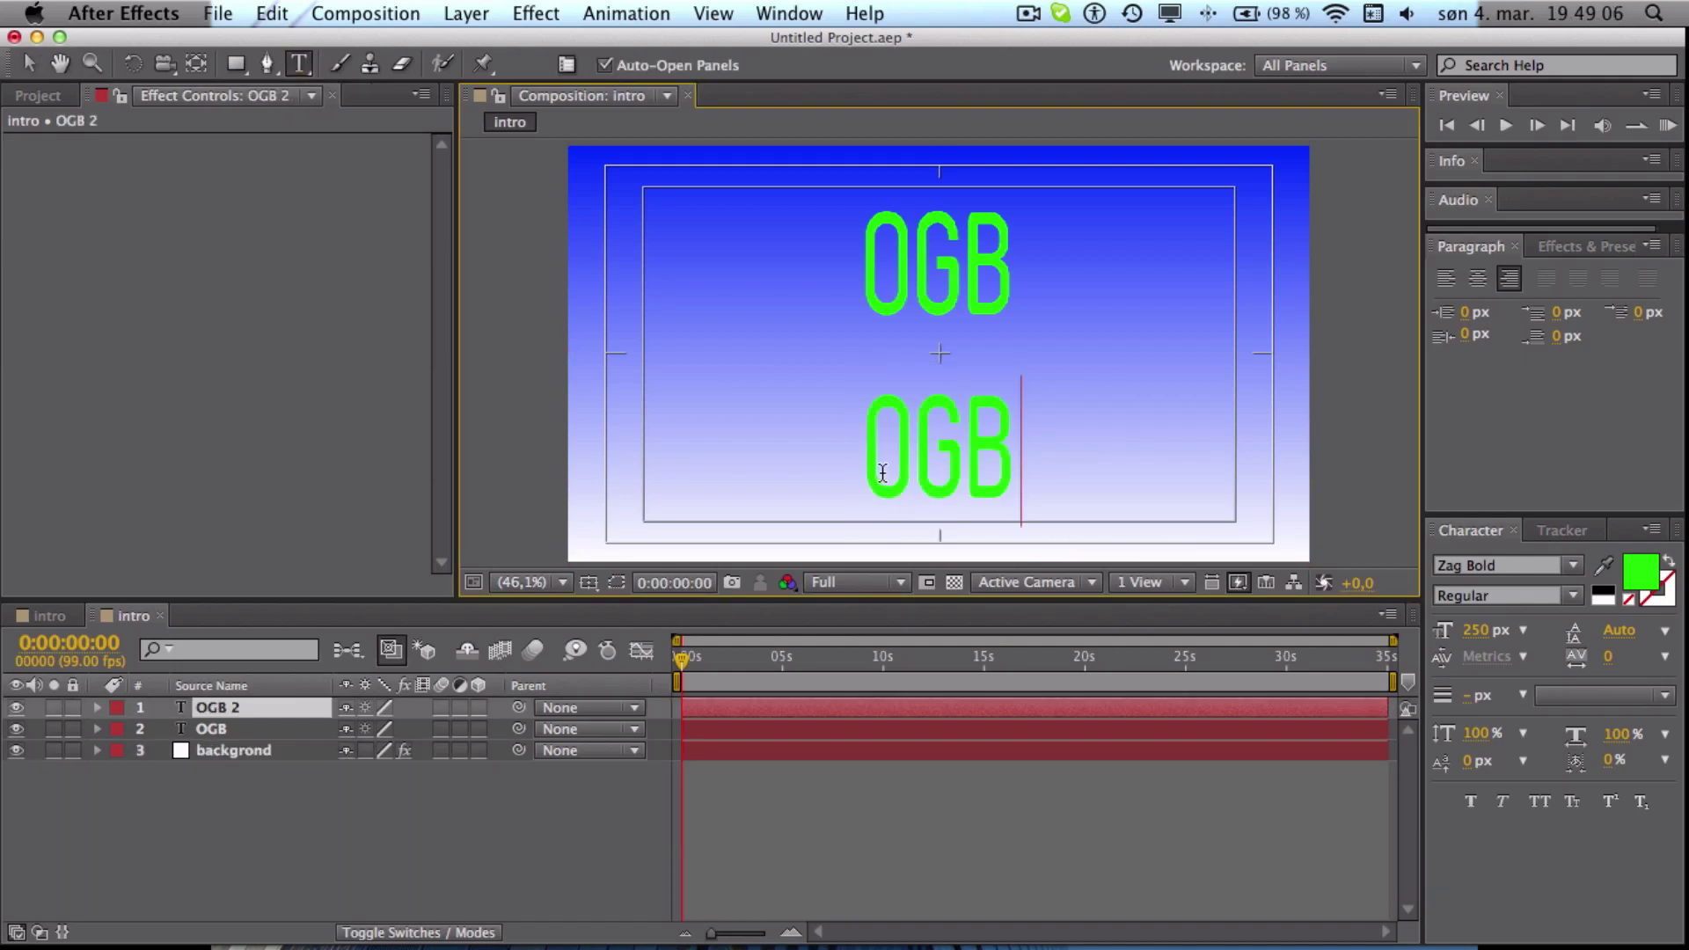
{"action": "type", "text": "Produ"}
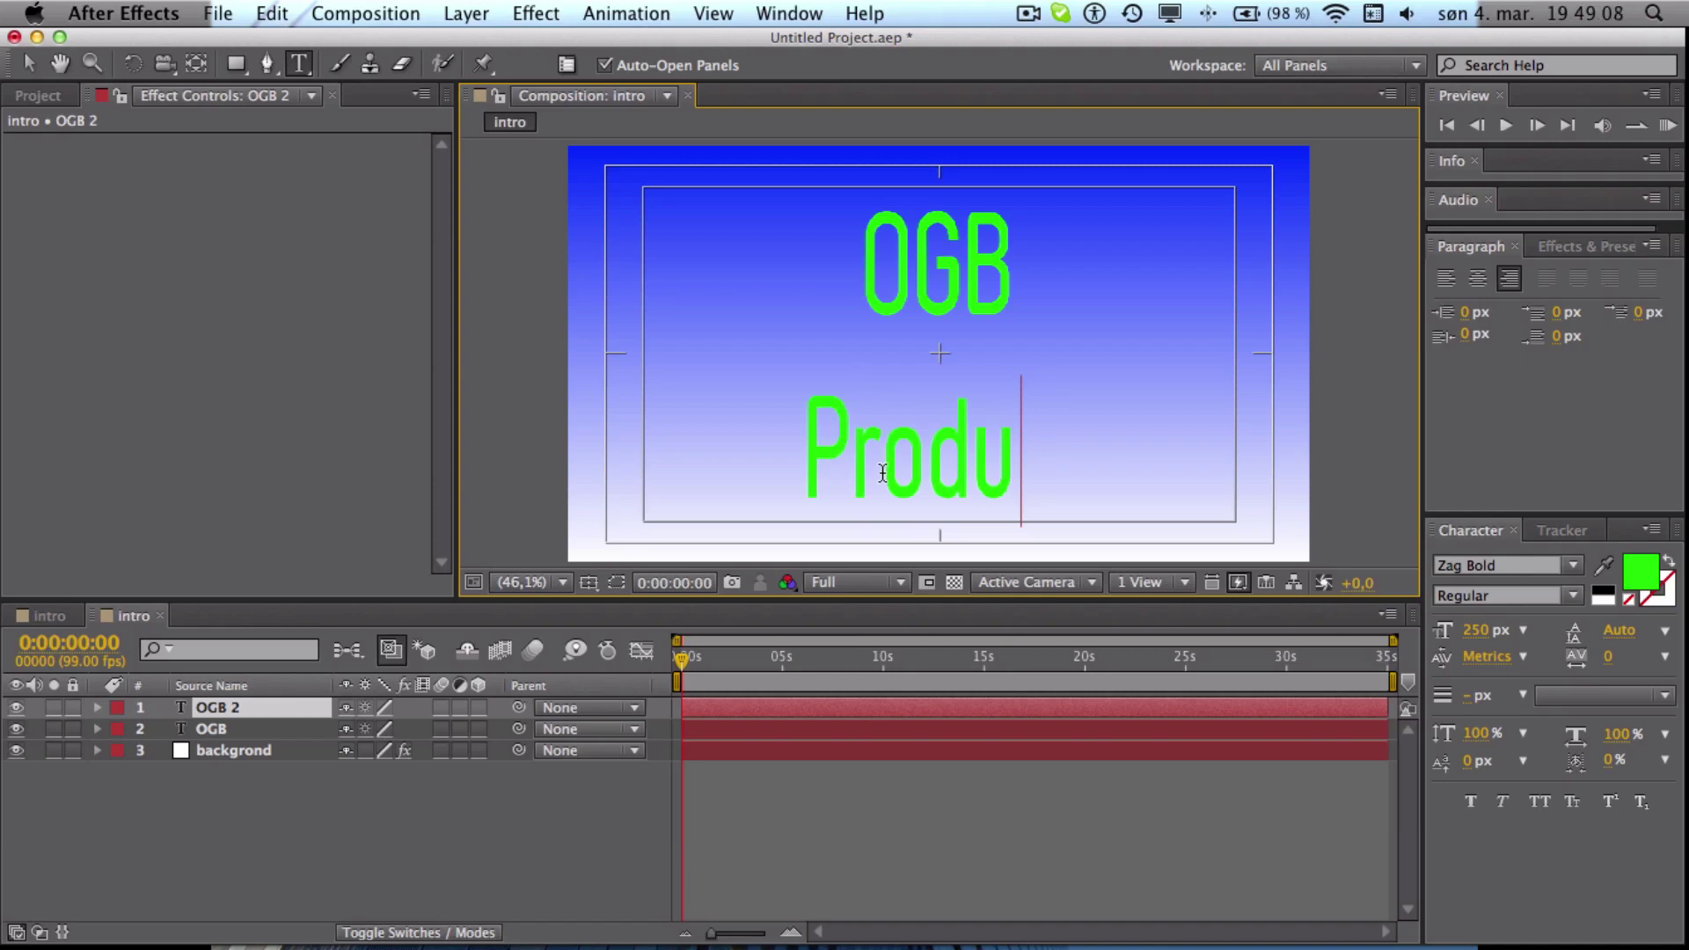
{"action": "type", "text": "ction"}
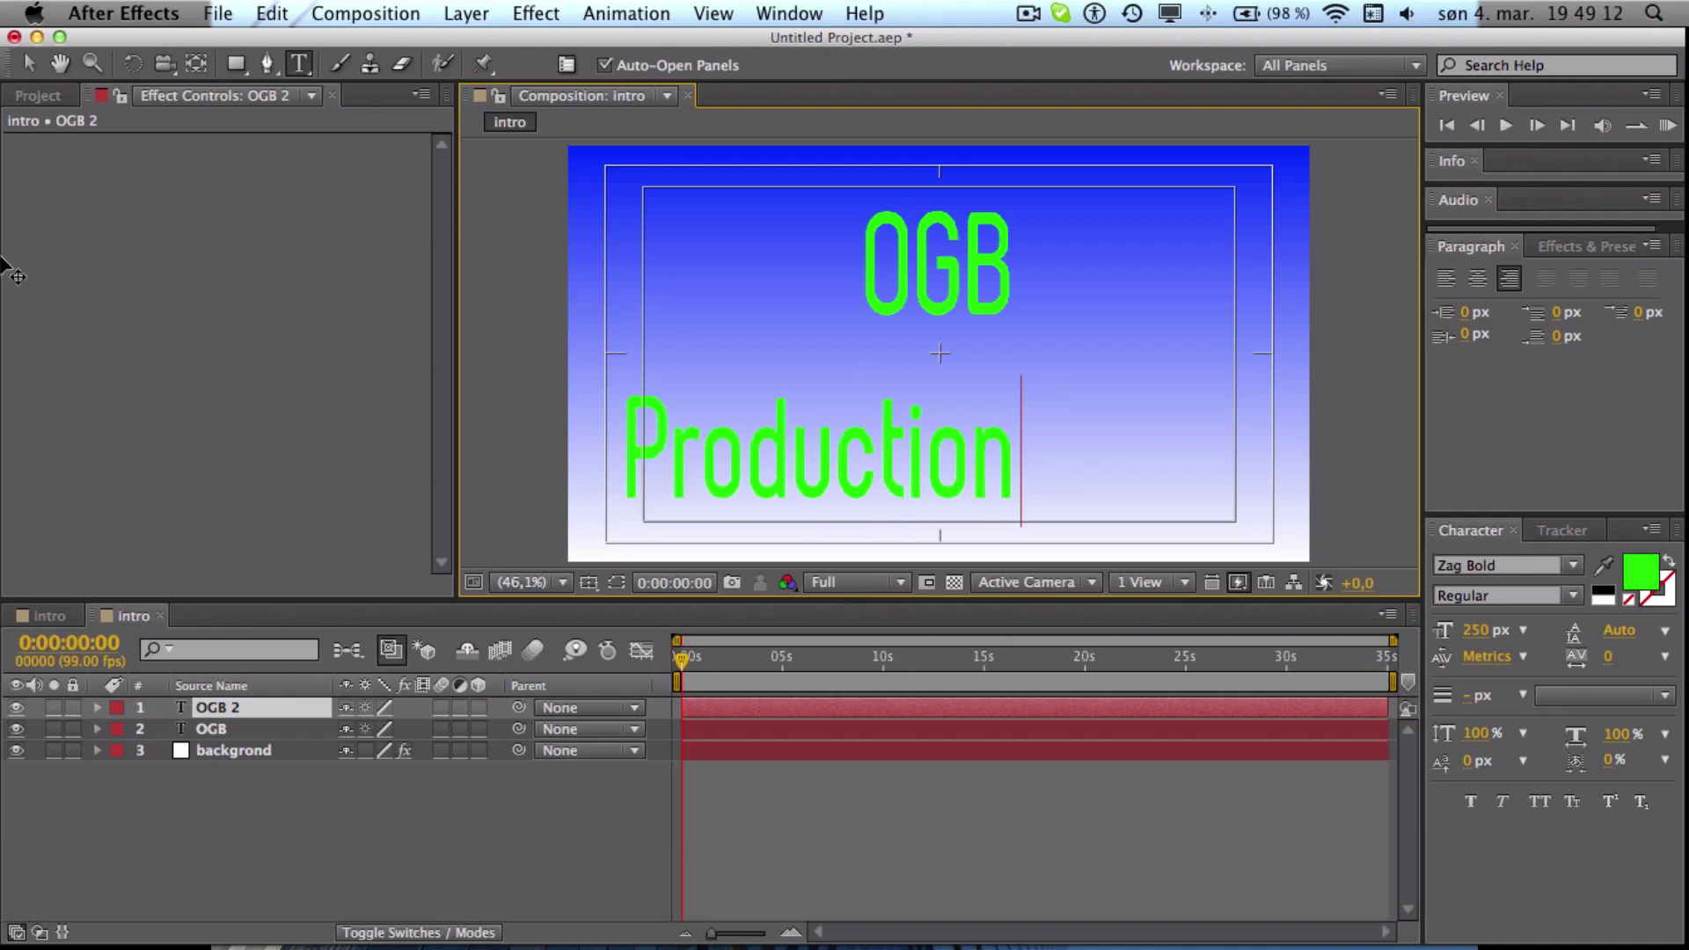
{"action": "left_click", "coordinate": [29, 64]}
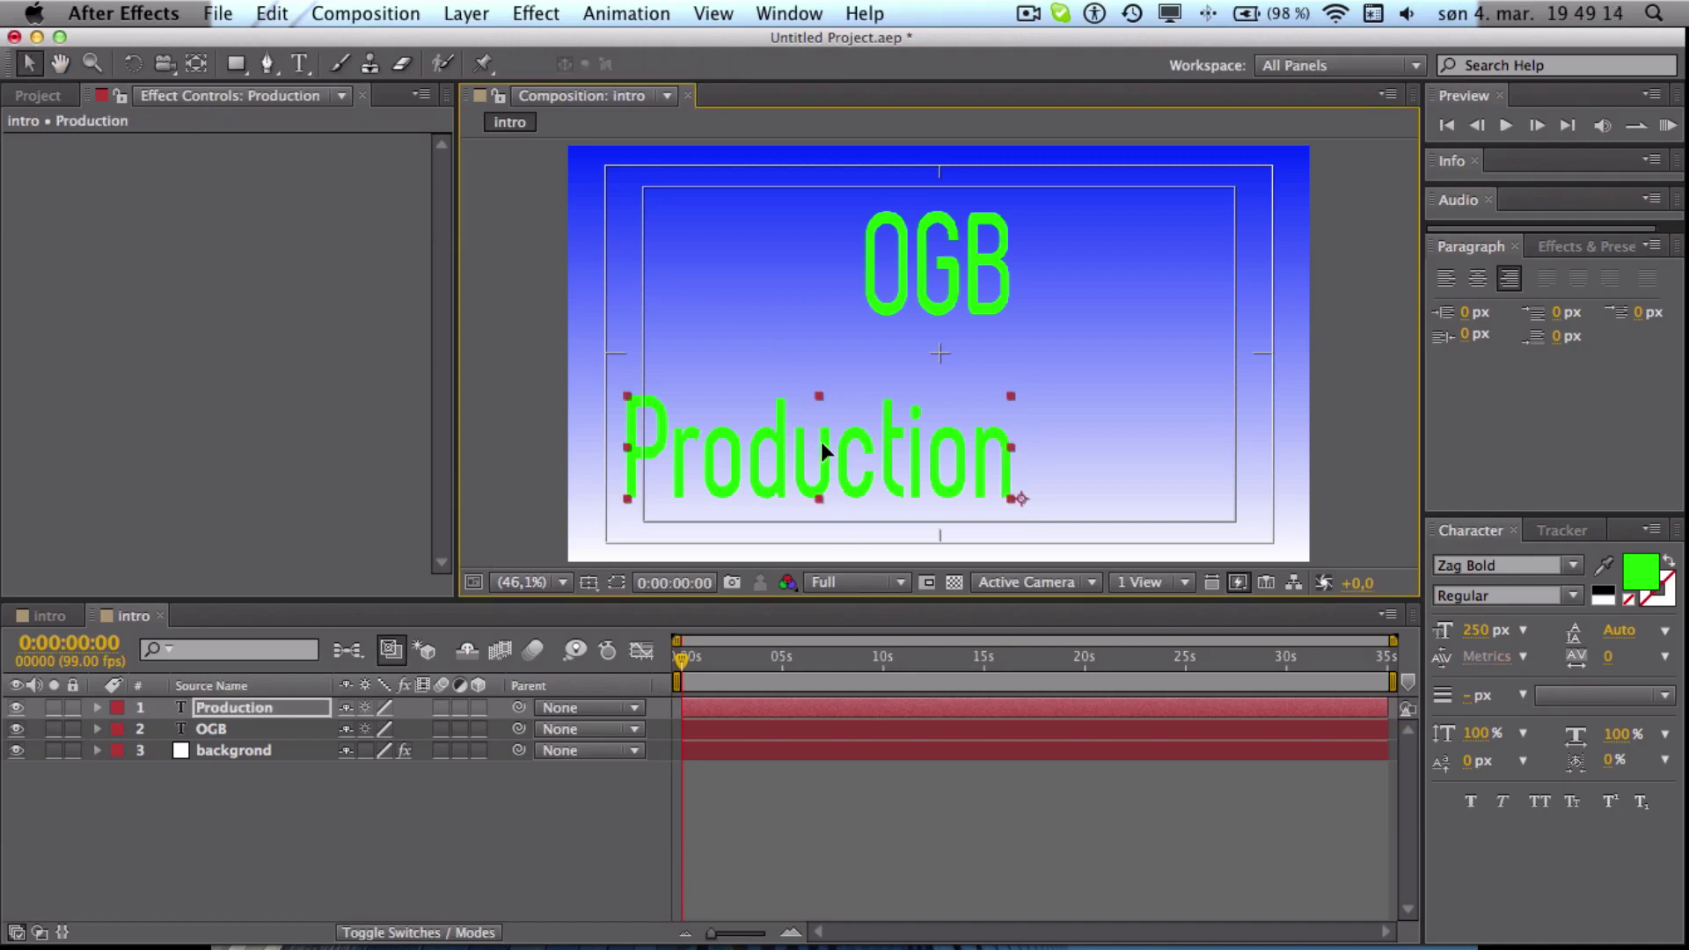
{"action": "left_click_drag", "start_coordinate": [821, 442], "coordinate": [938, 444]}
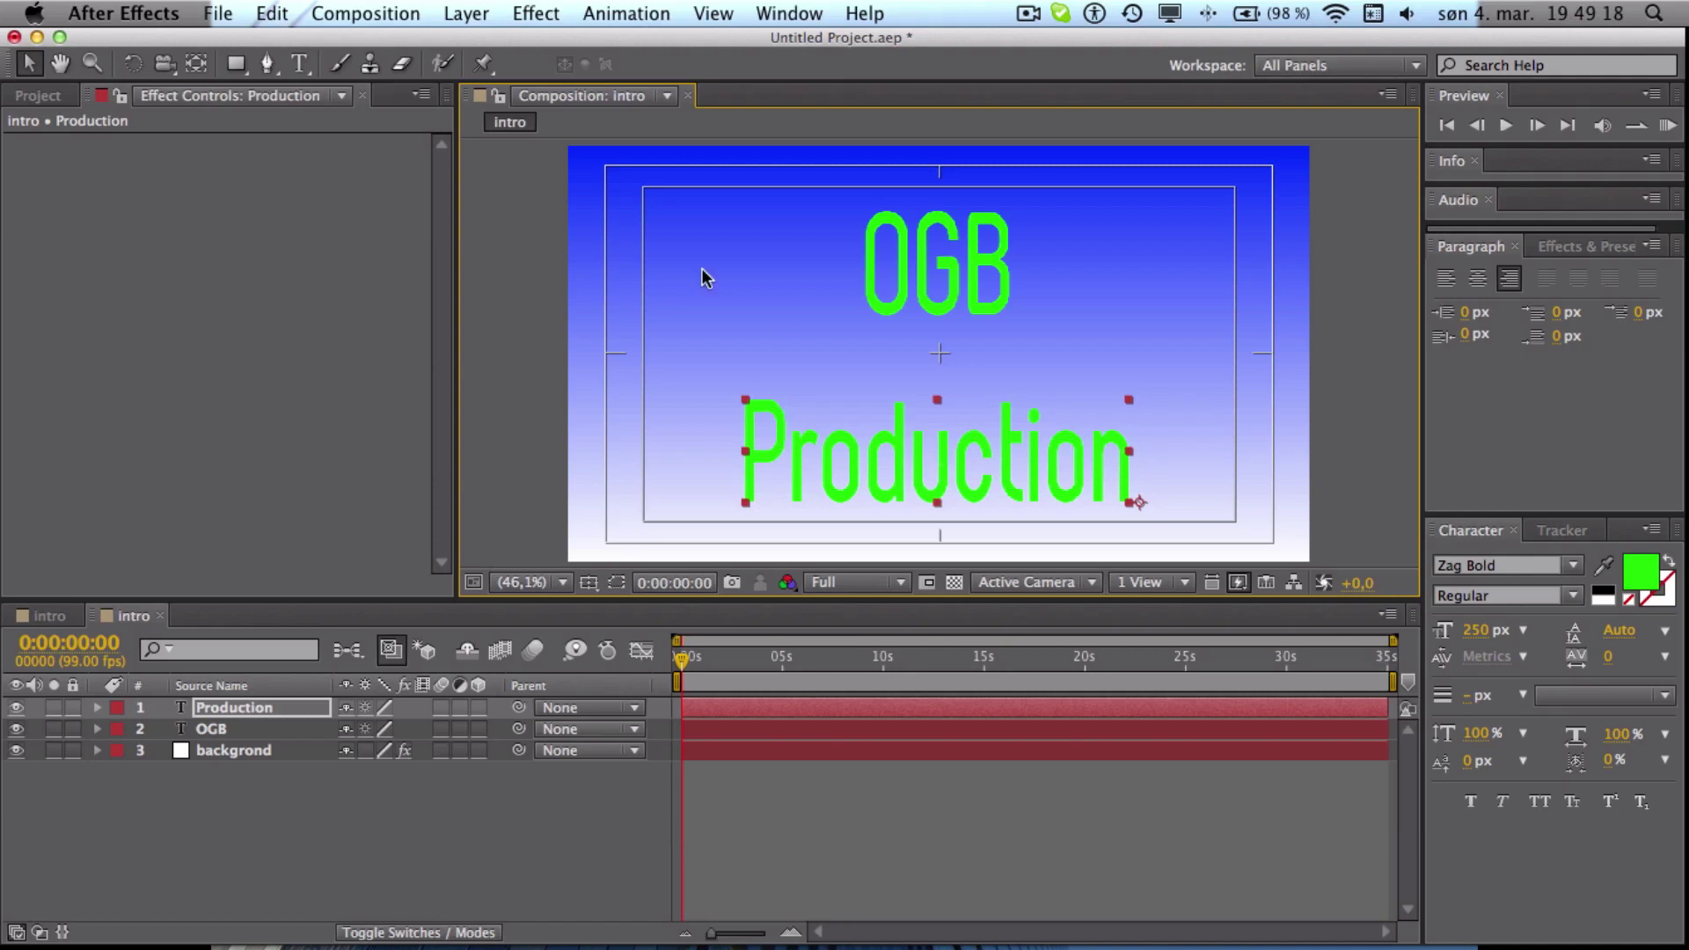
Set the OGB text's font size to 350 px and centre it above the Production text
{"action": "left_click", "coordinate": [299, 71]}
{"action": "left_click_drag", "start_coordinate": [1007, 276], "coordinate": [833, 283]}
{"action": "left_click", "coordinate": [1478, 630]}
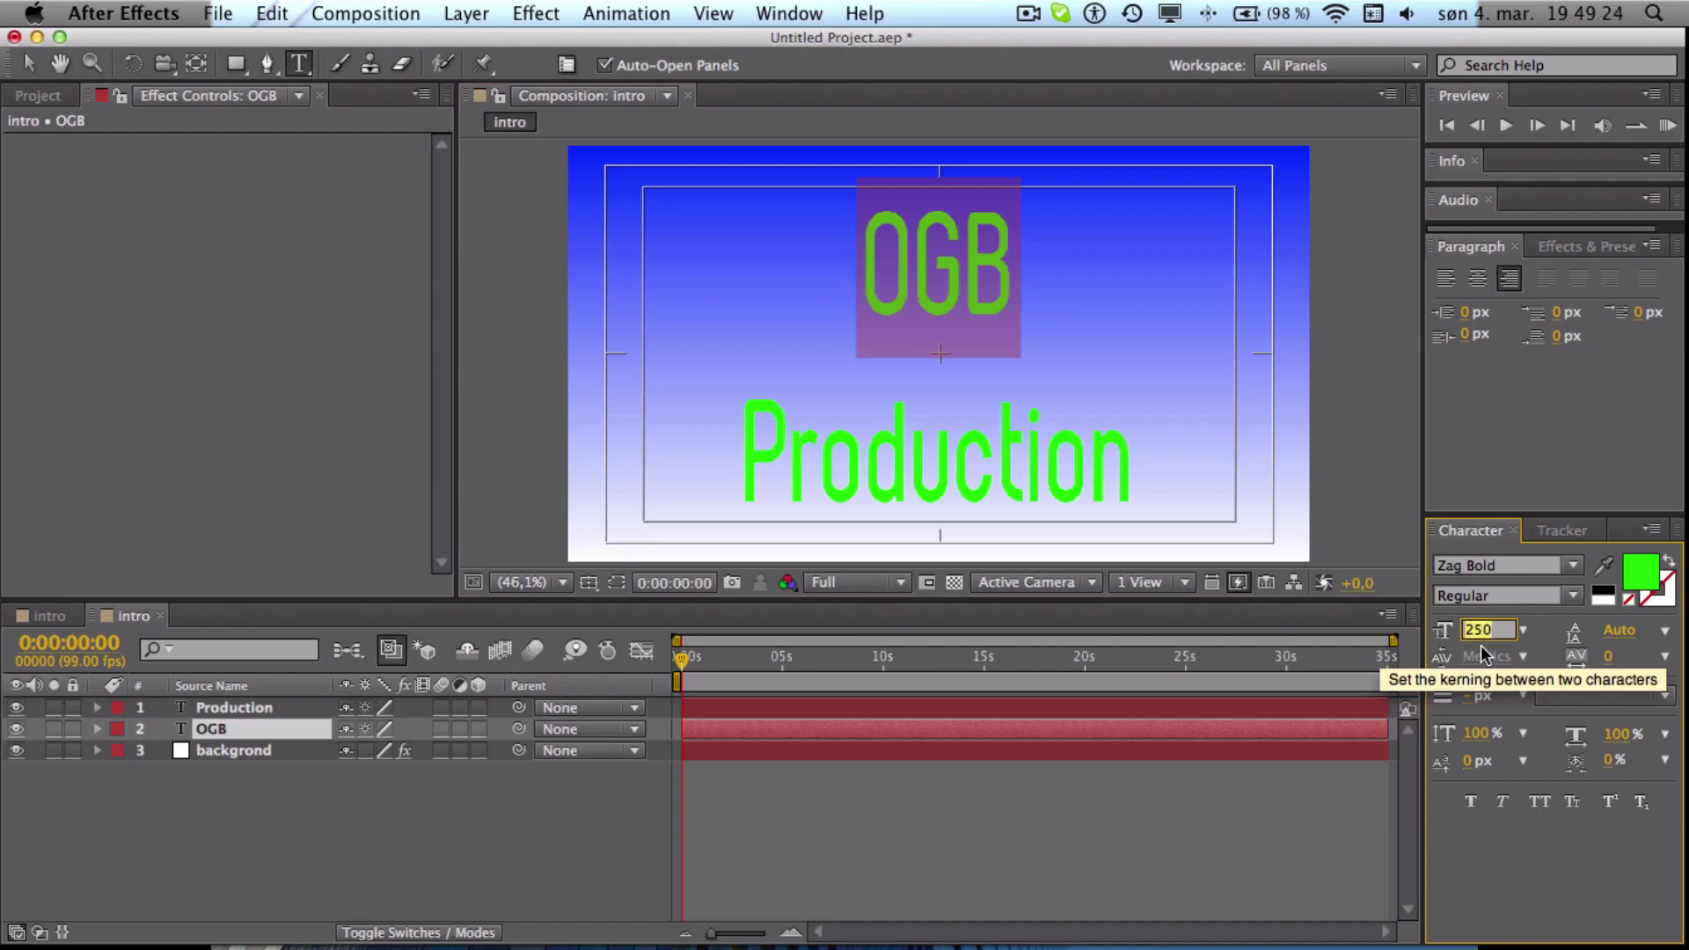
{"action": "type", "text": "350"}
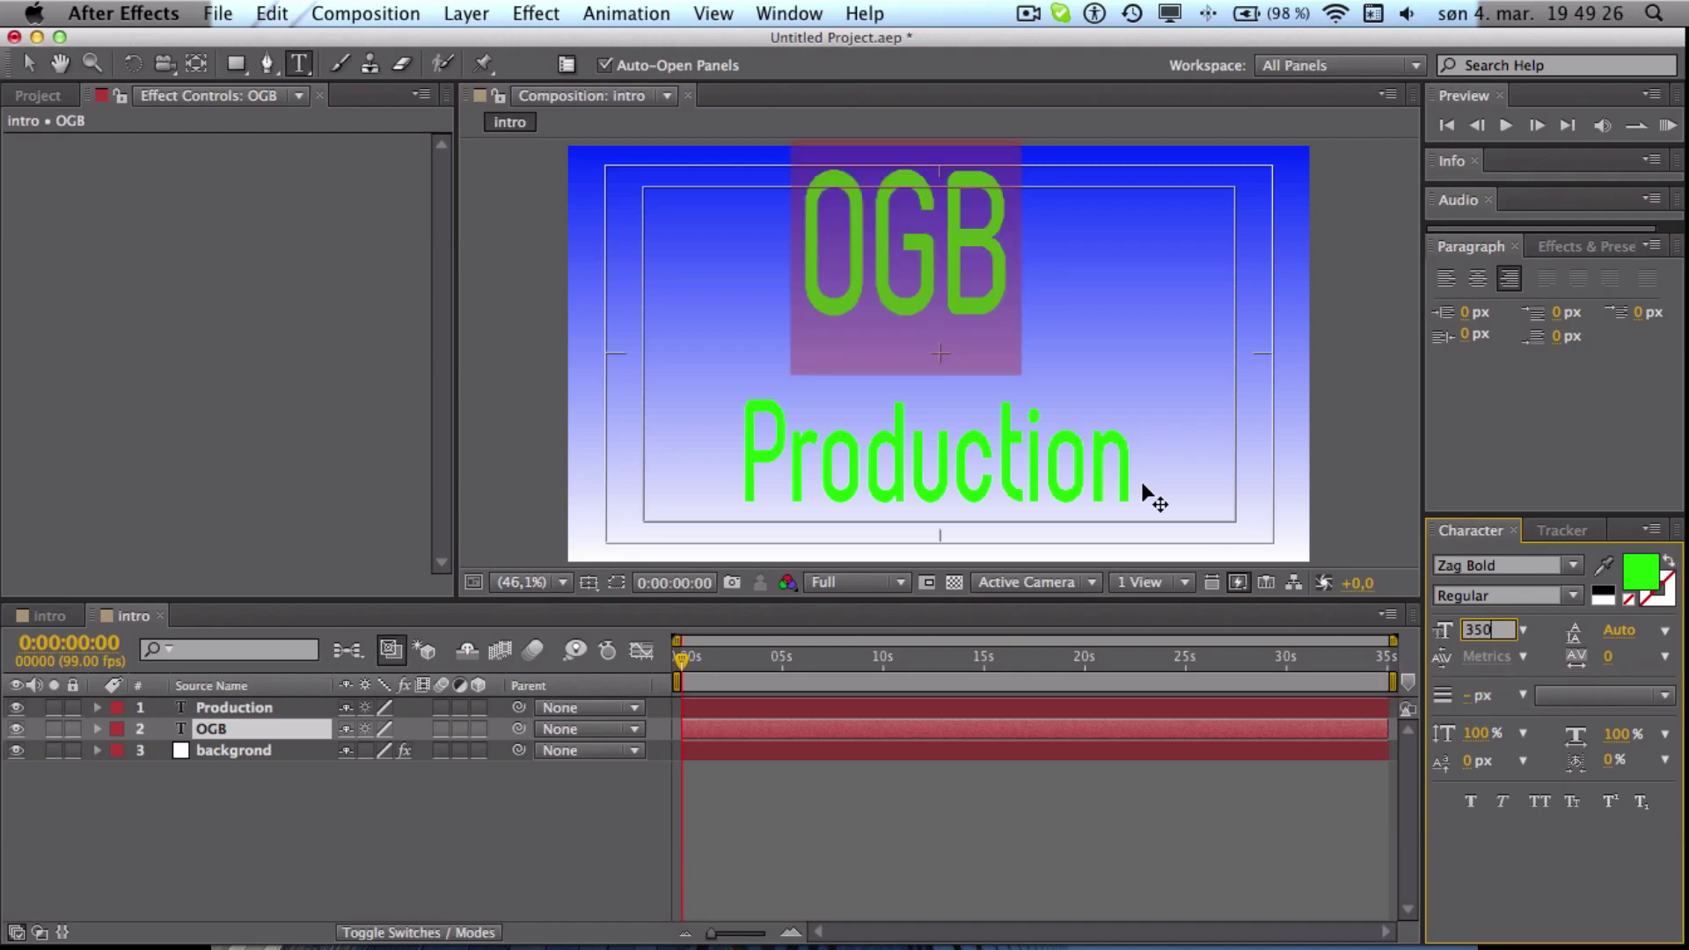
{"action": "left_click", "coordinate": [1126, 372]}
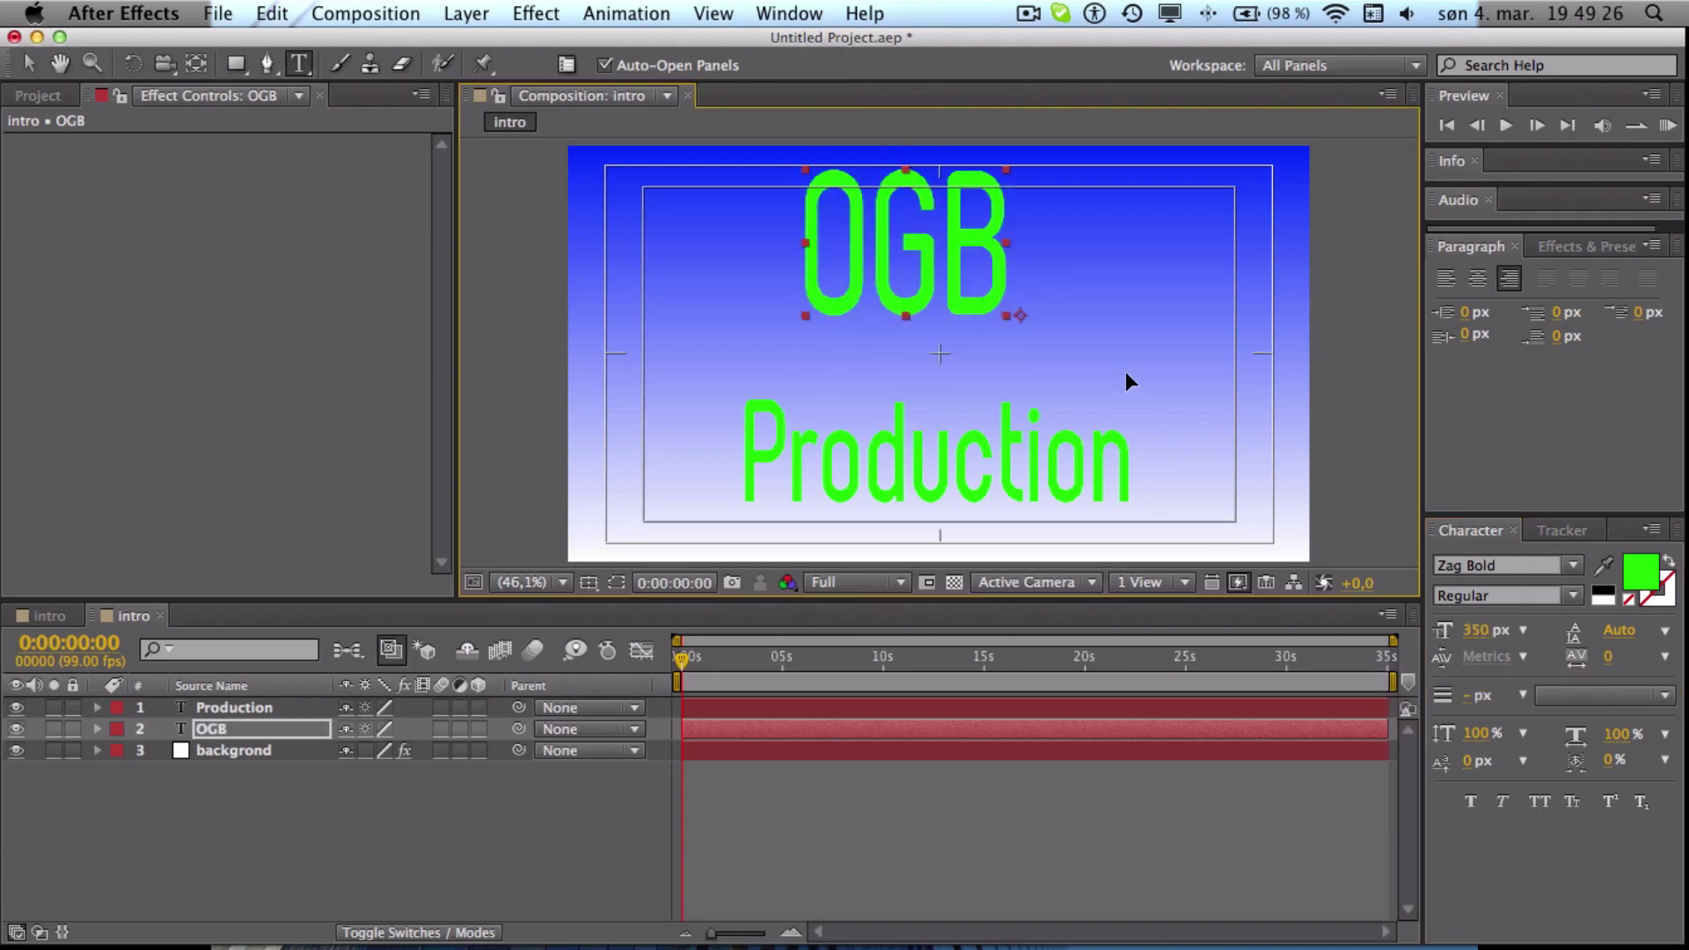
{"action": "left_click", "coordinate": [27, 63]}
{"action": "left_click_drag", "start_coordinate": [910, 233], "coordinate": [943, 256]}
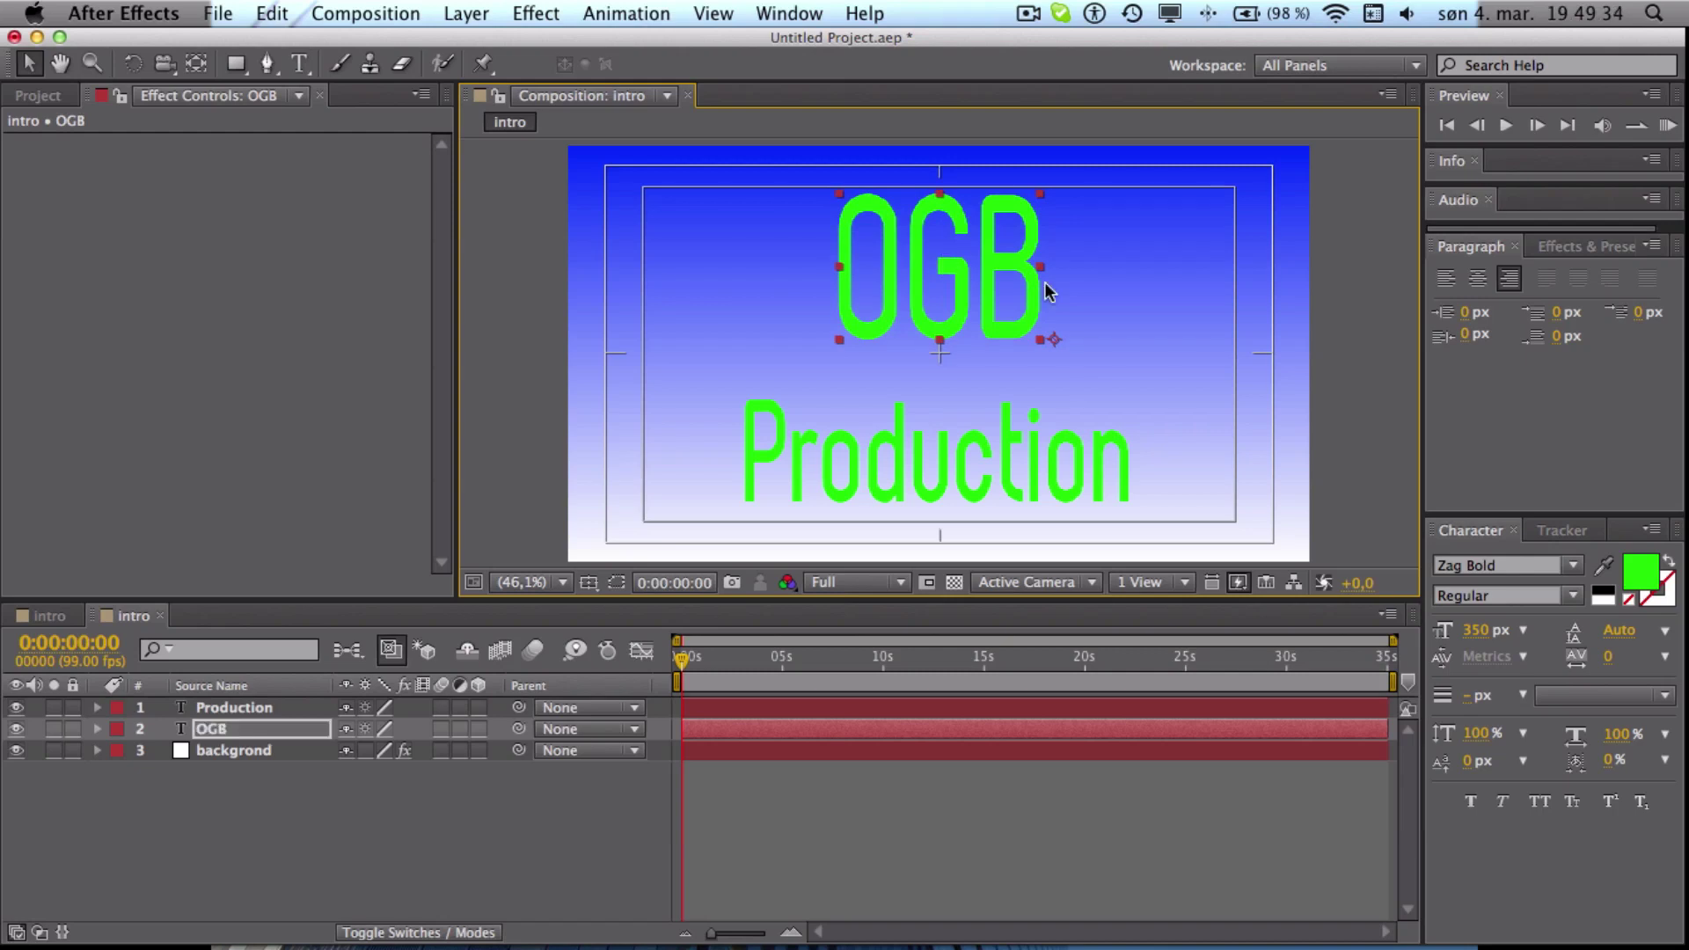
{"action": "left_click", "coordinate": [1218, 368]}
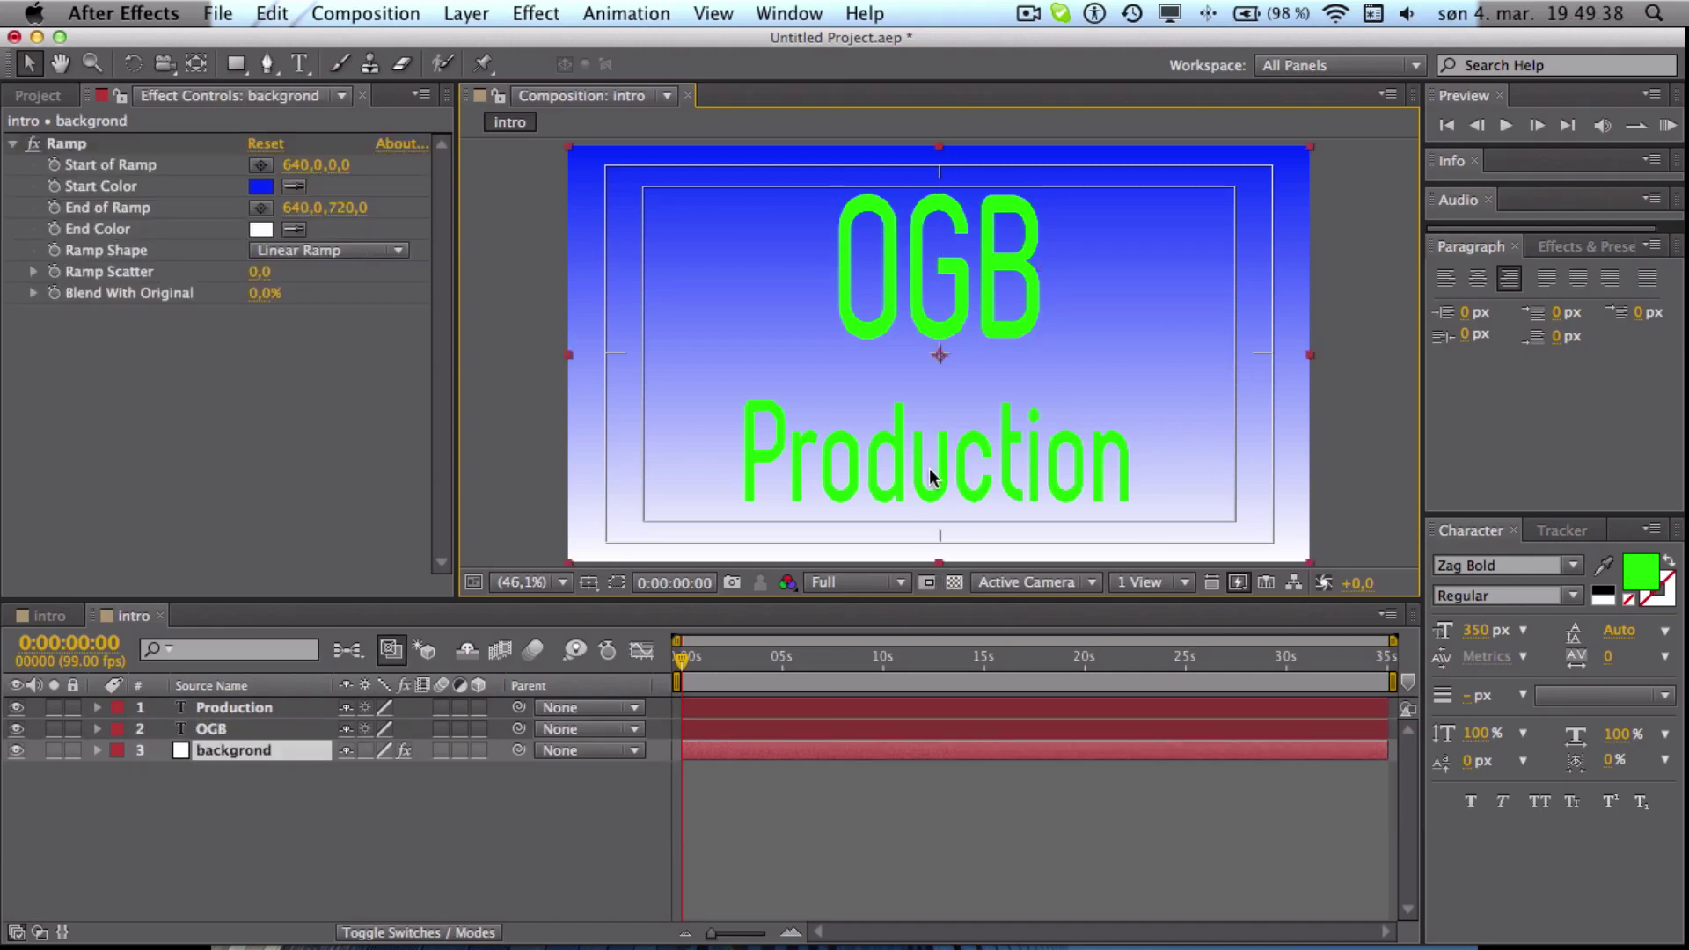
Look through the available fonts for the Production text and keep Zag Bold
{"action": "left_click", "coordinate": [299, 63]}
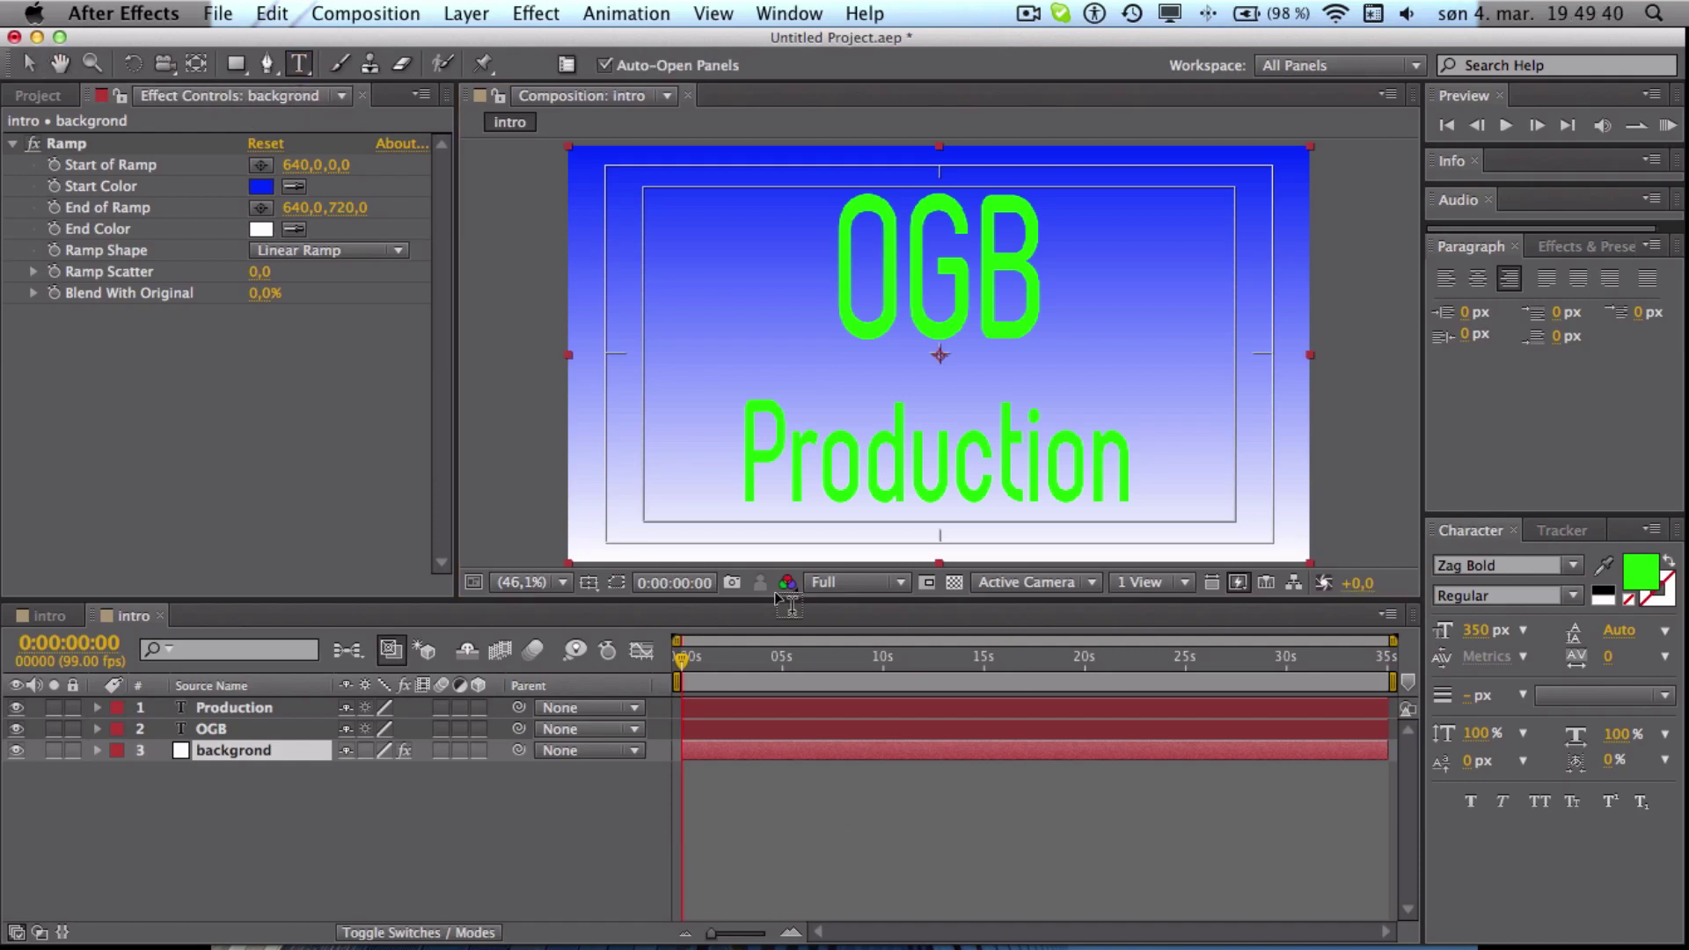
{"action": "left_click", "coordinate": [917, 475]}
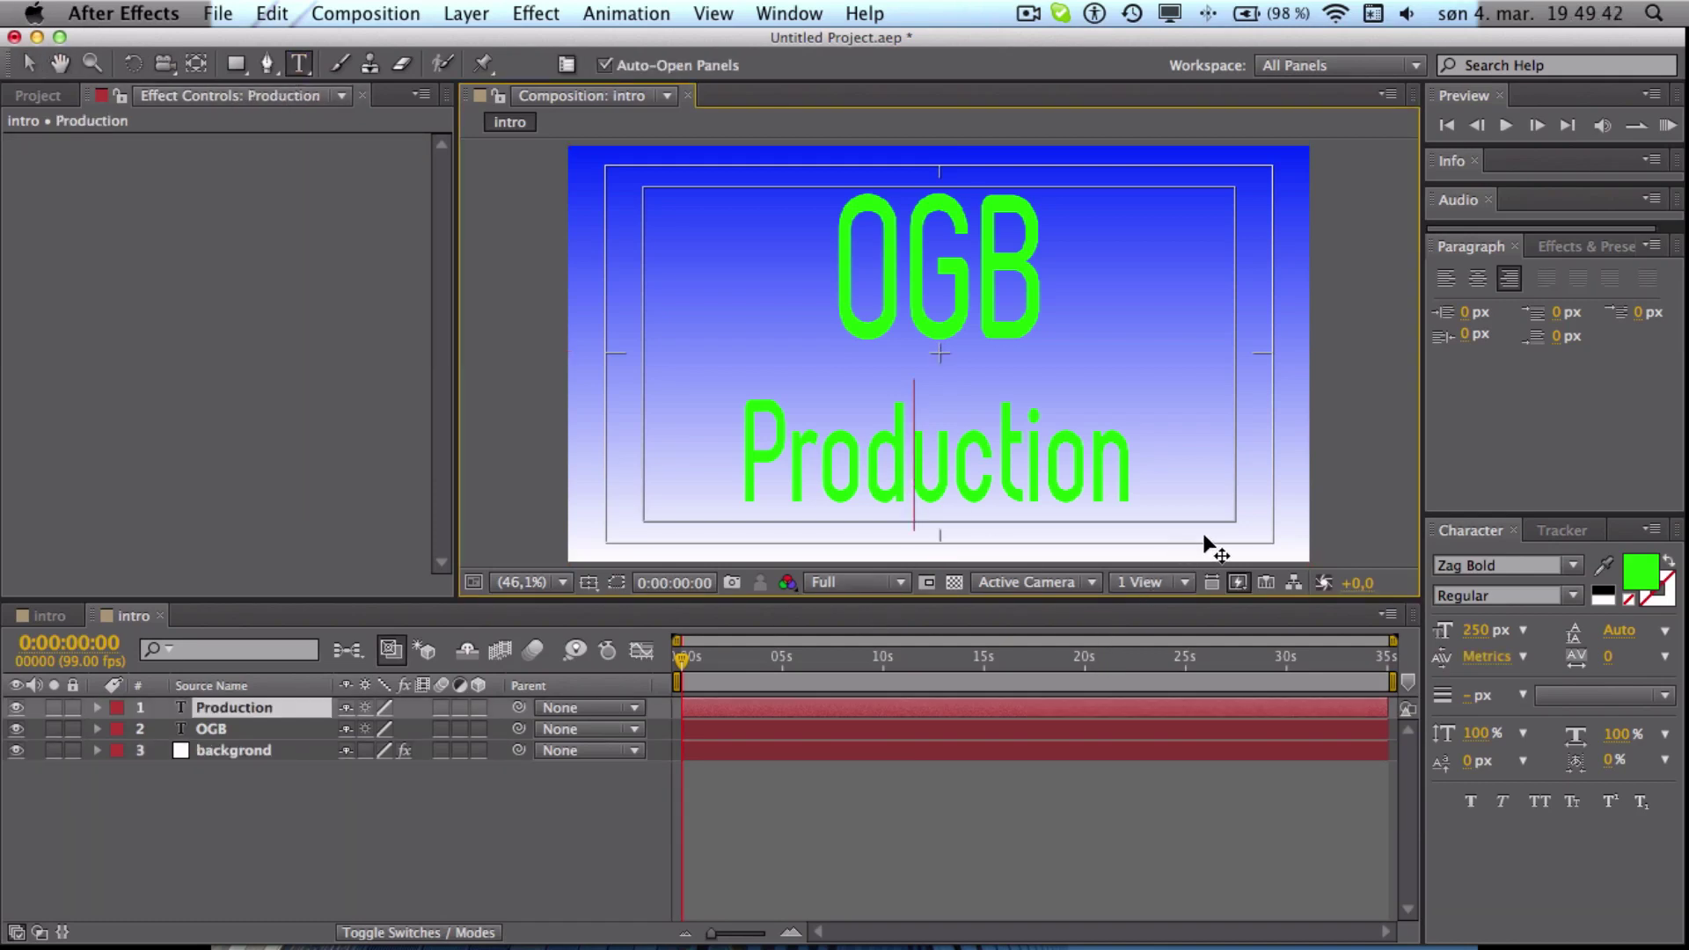
{"action": "left_click", "coordinate": [1564, 564]}
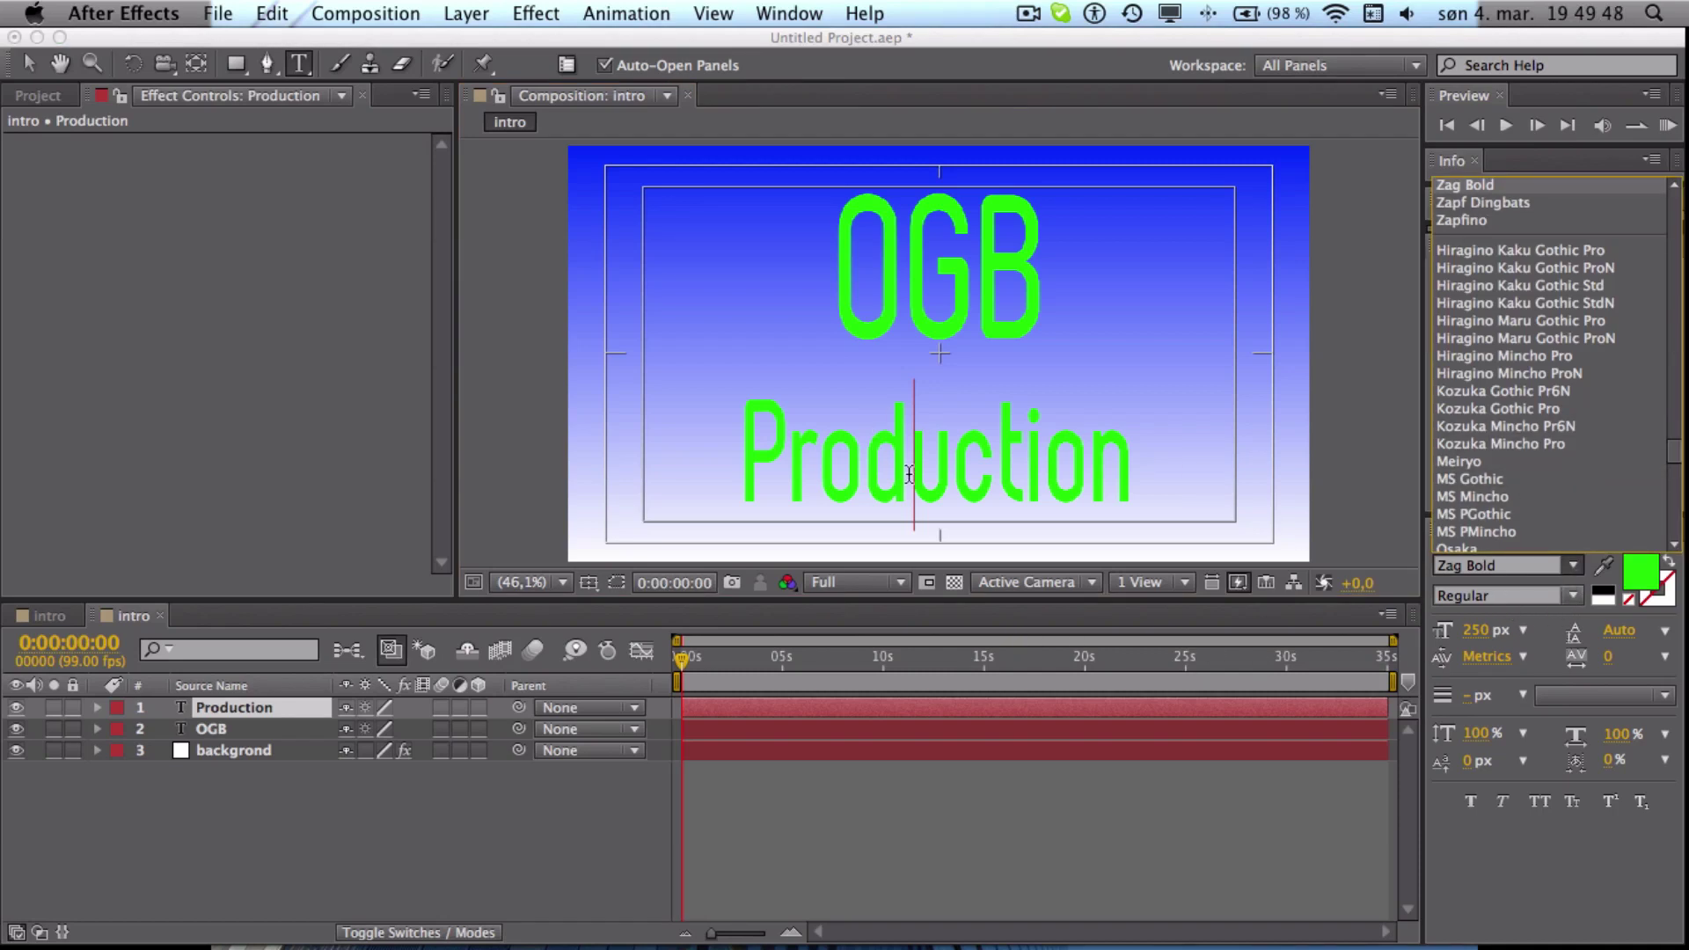
{"action": "left_click", "coordinate": [1388, 495]}
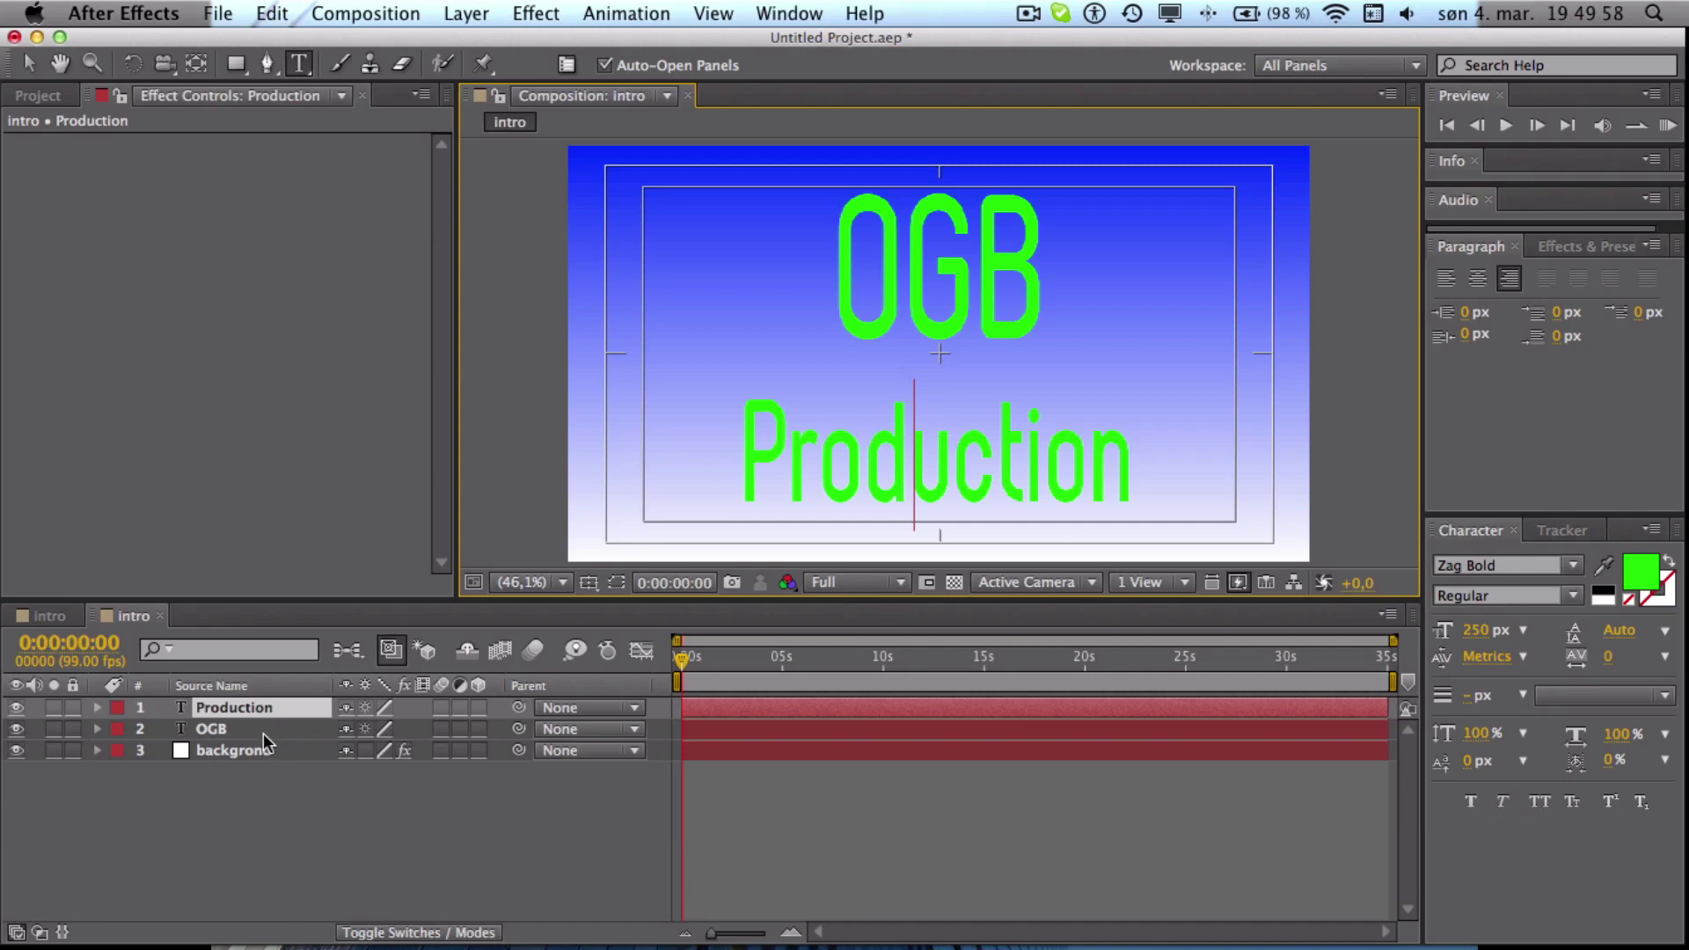
Make the OGB text layer a 3D layer
{"action": "left_click", "coordinate": [216, 727]}
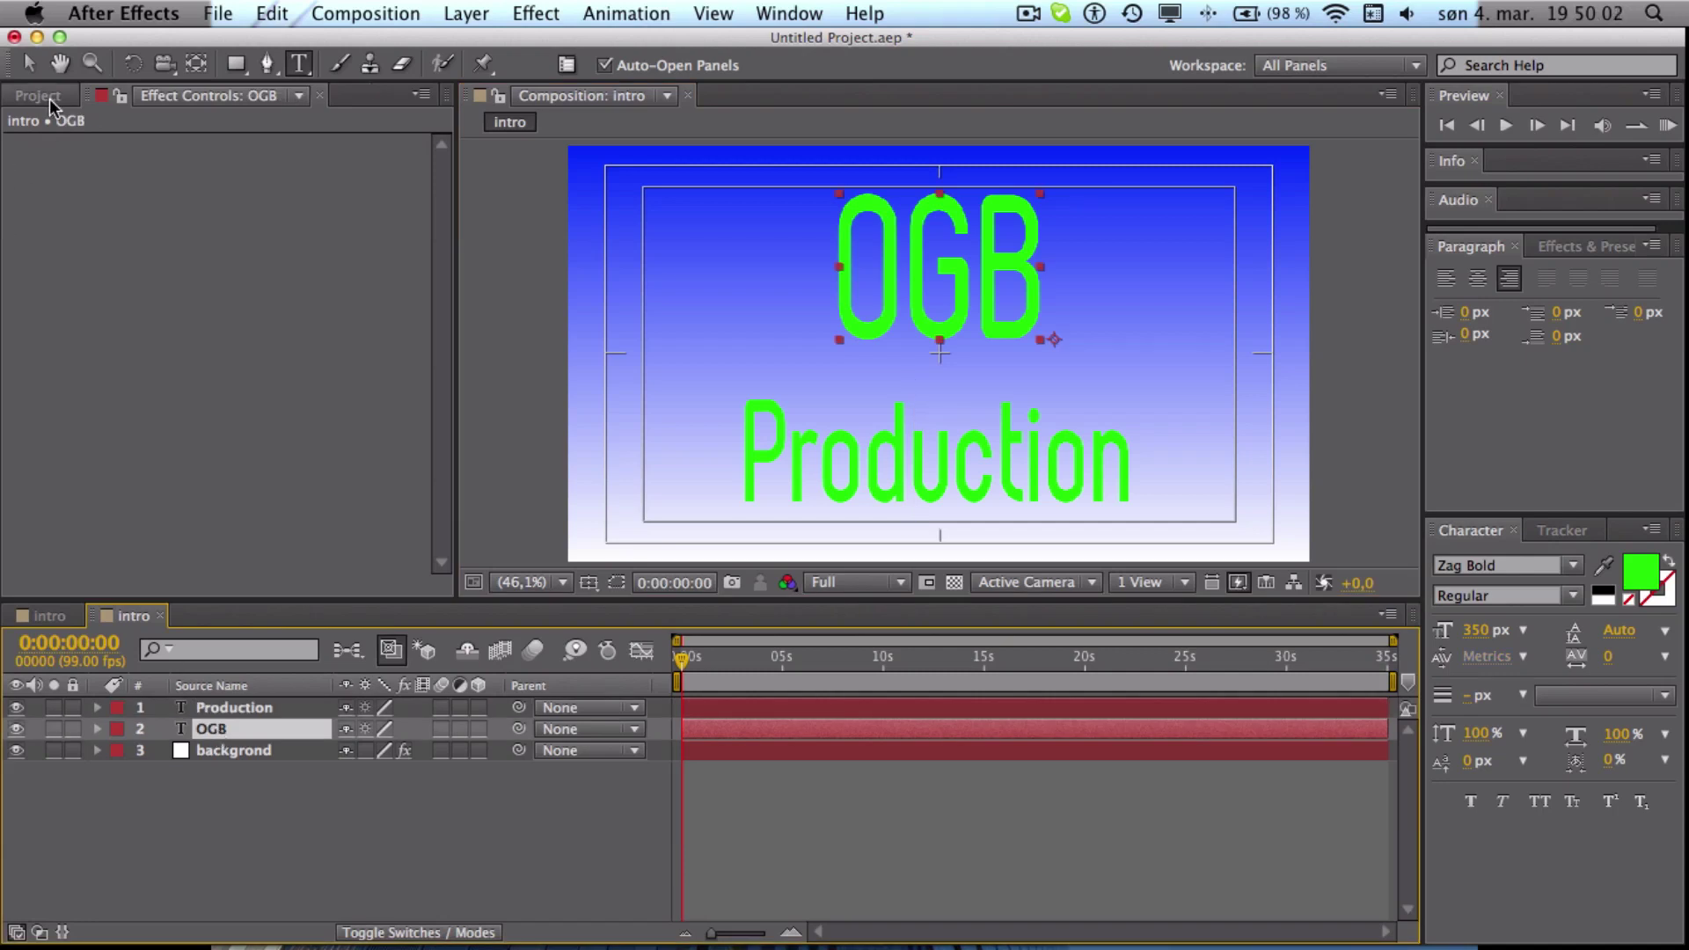
{"action": "left_click", "coordinate": [32, 64]}
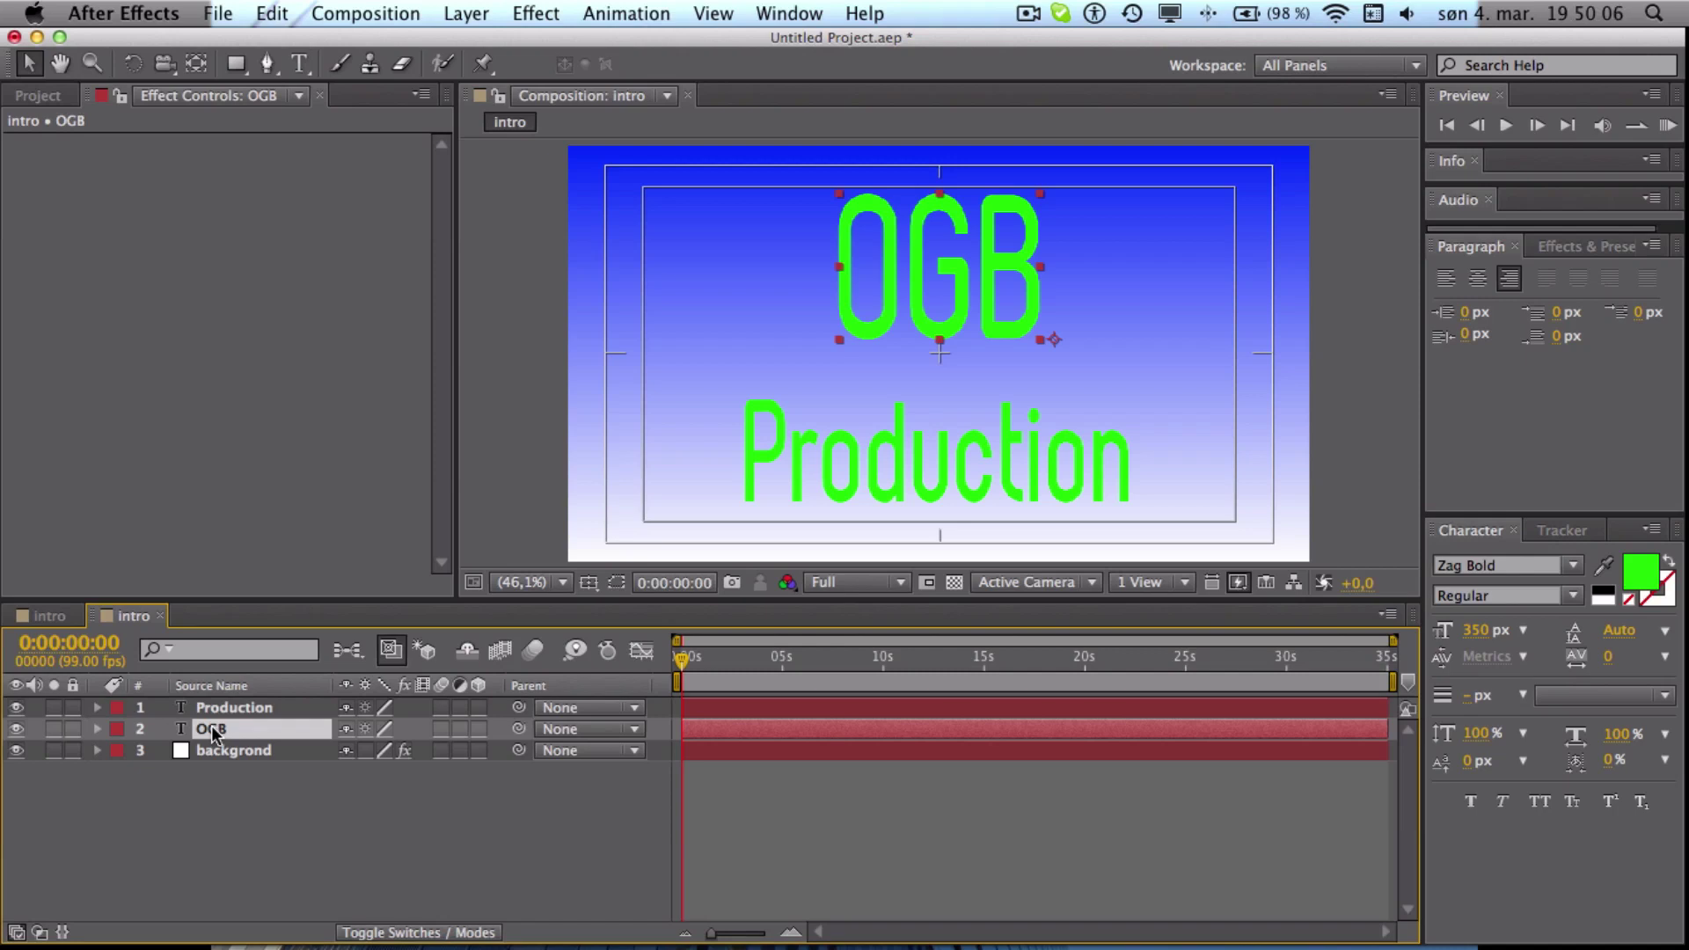
{"action": "left_click", "coordinate": [477, 728]}
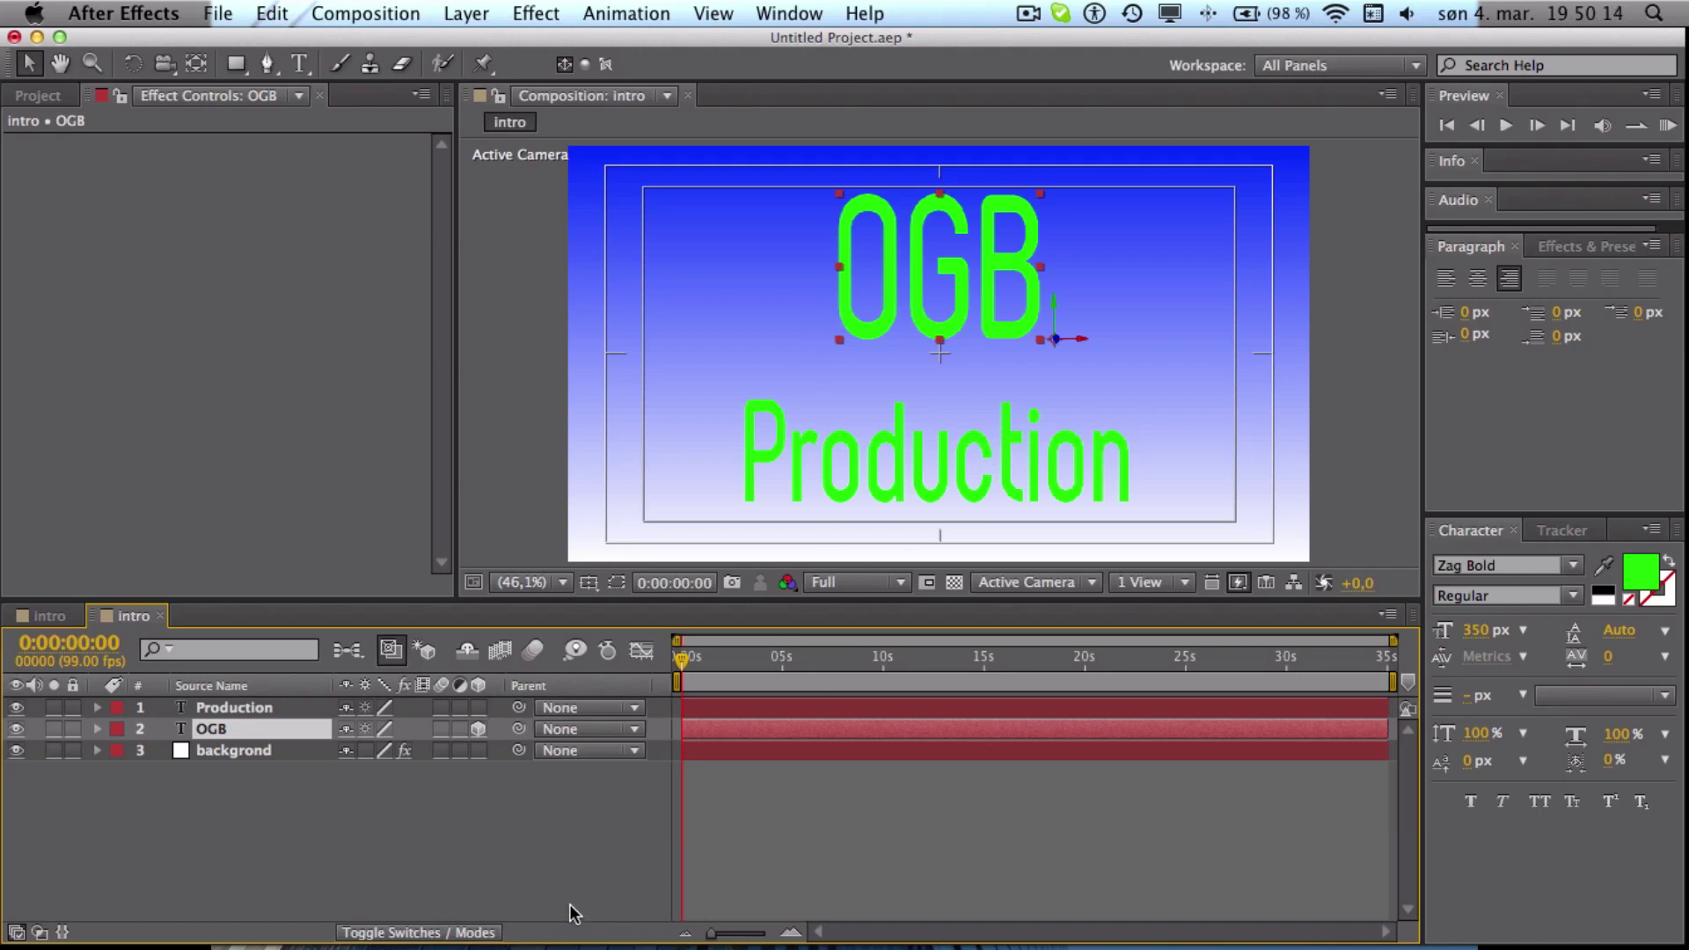
Try rotating the Production layer to -3° and reset its rotation to 0°
{"action": "left_click", "coordinate": [226, 708]}
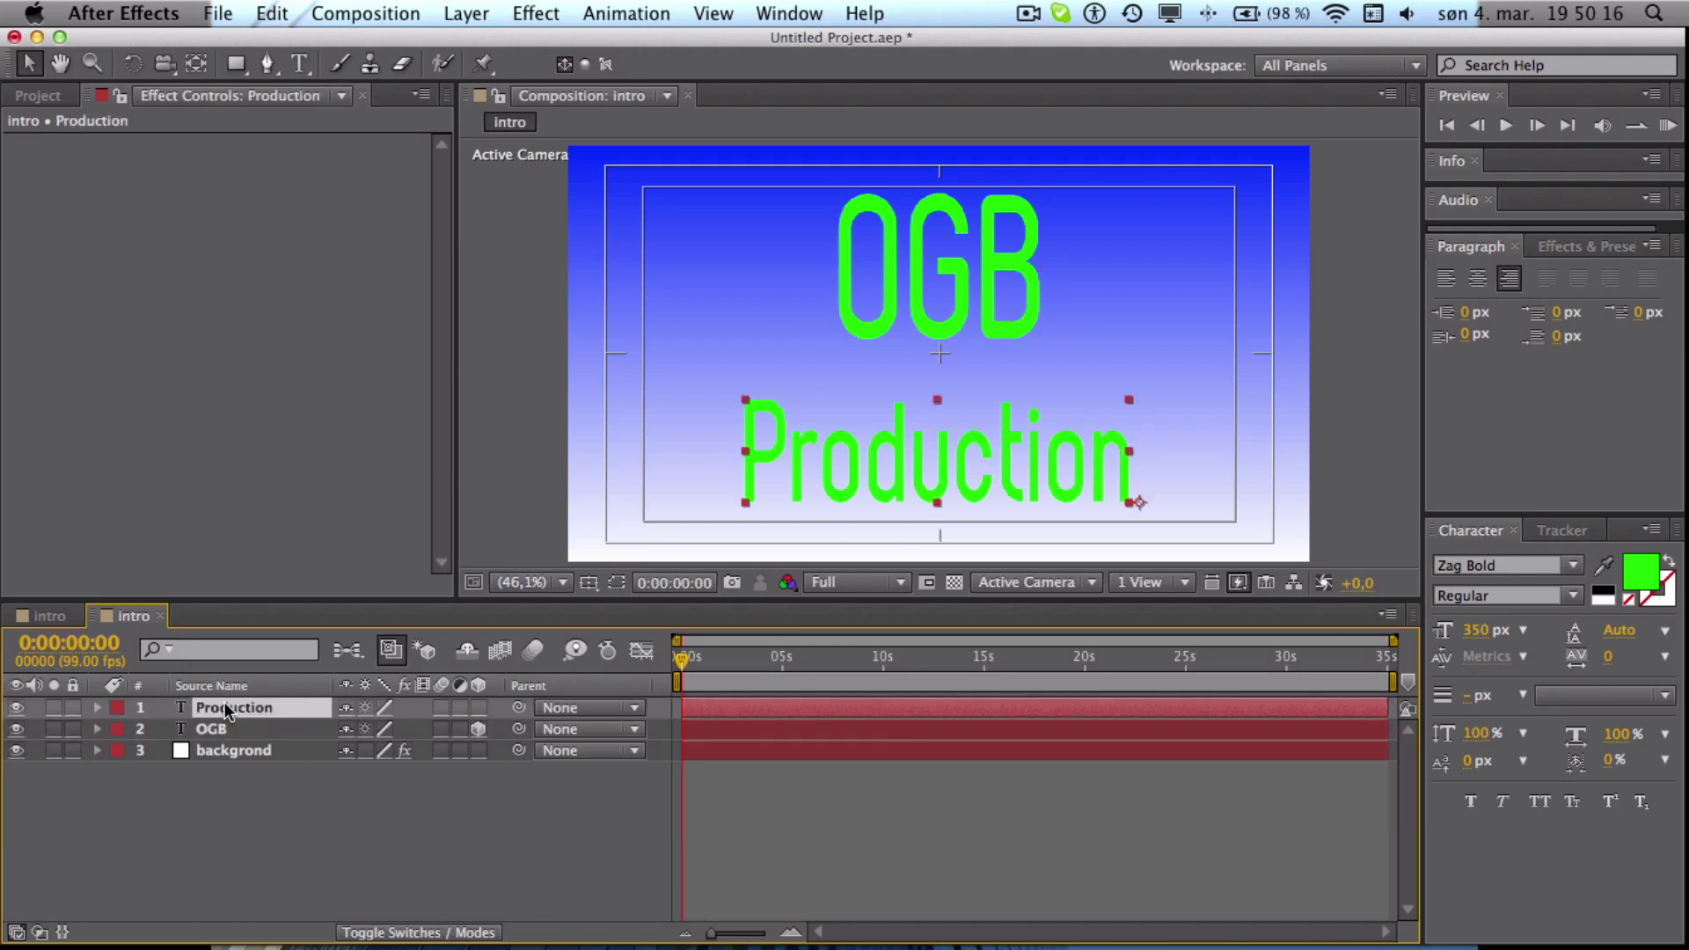
{"action": "key", "text": "r"}
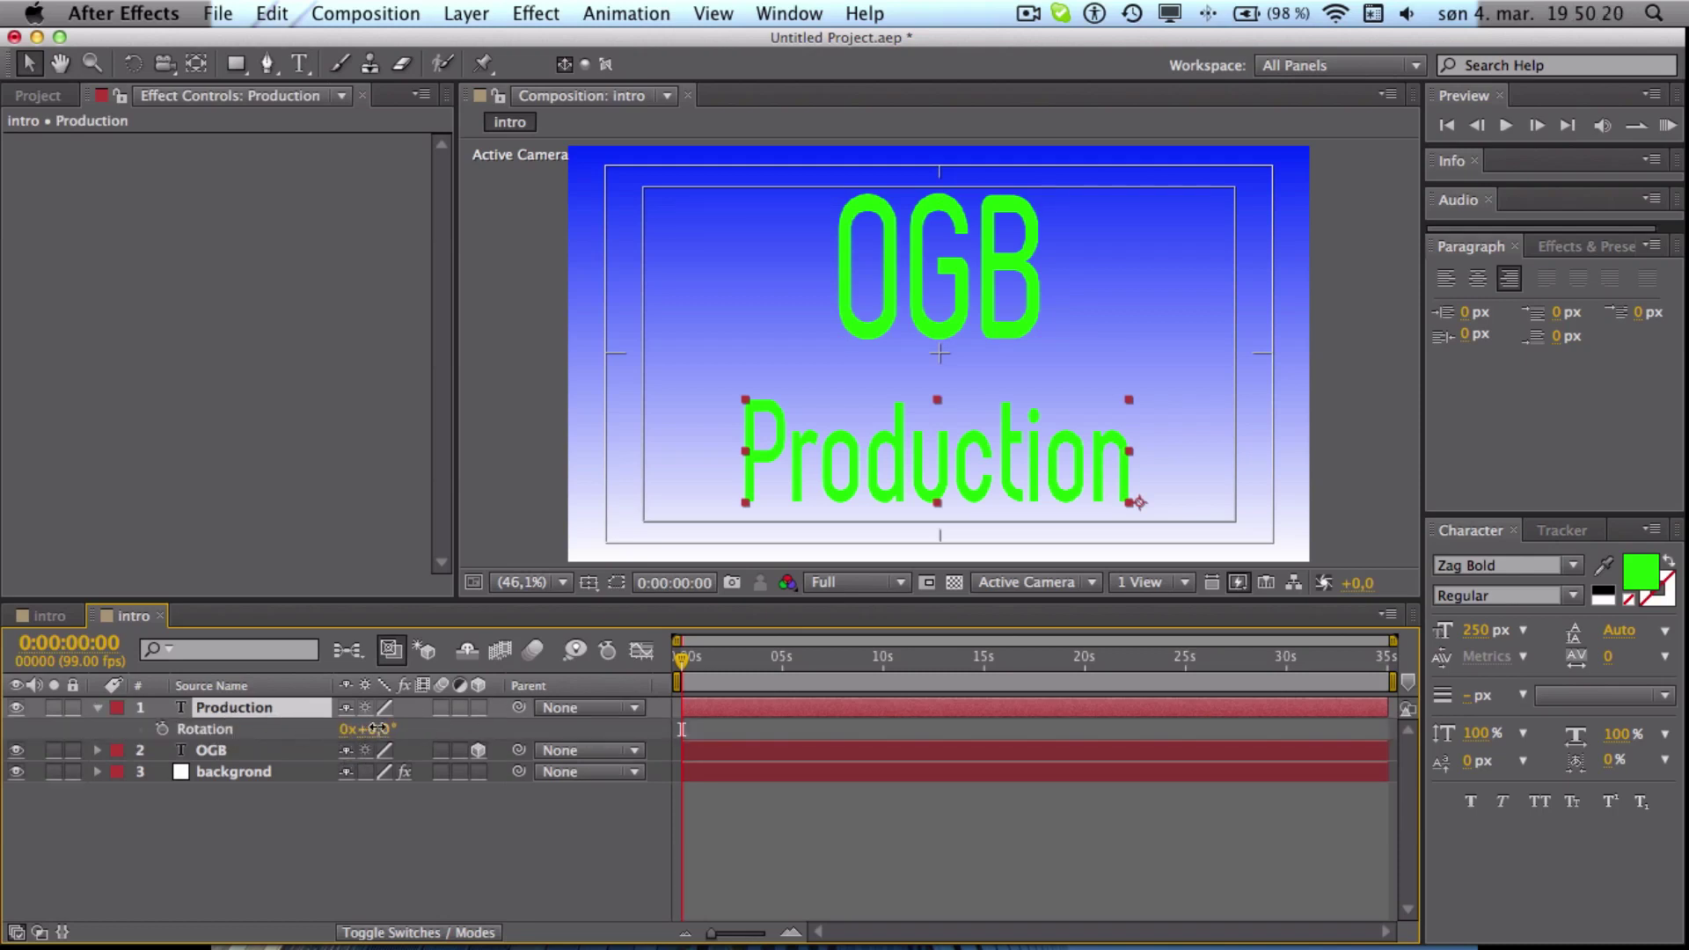
{"action": "mouse_move", "coordinate": [376, 728]}
{"action": "left_mouse_down"}
{"action": "mouse_move", "coordinate": [356, 729]}
{"action": "mouse_move", "coordinate": [378, 735]}
{"action": "left_mouse_up"}
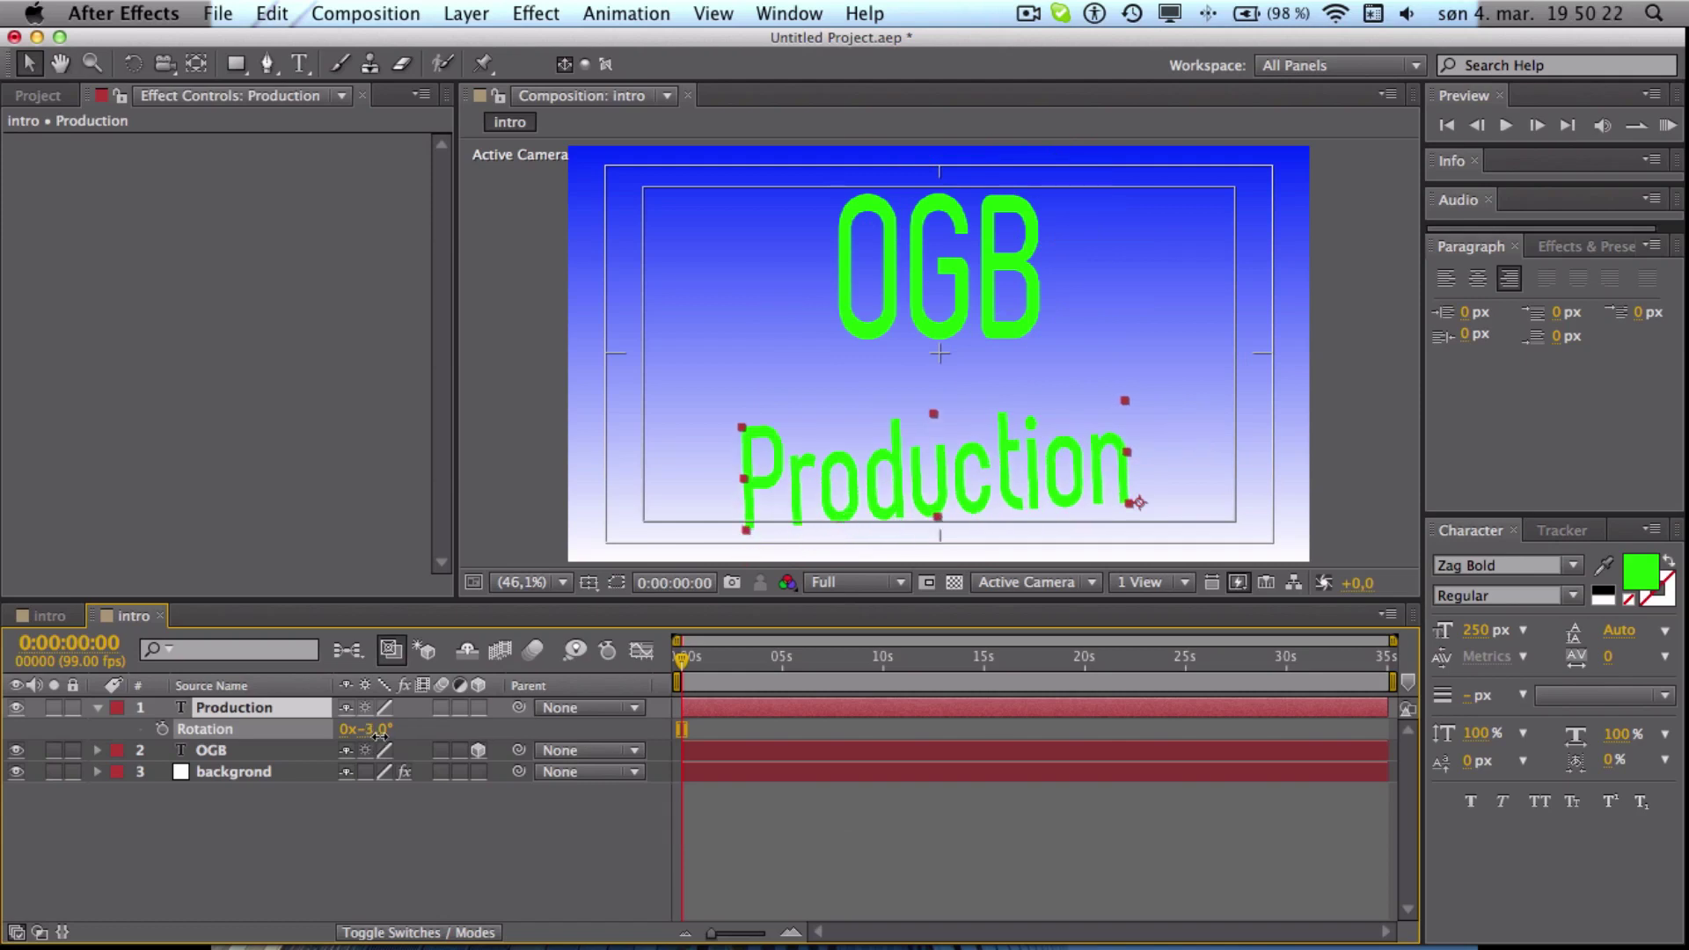
{"action": "left_click", "coordinate": [367, 729]}
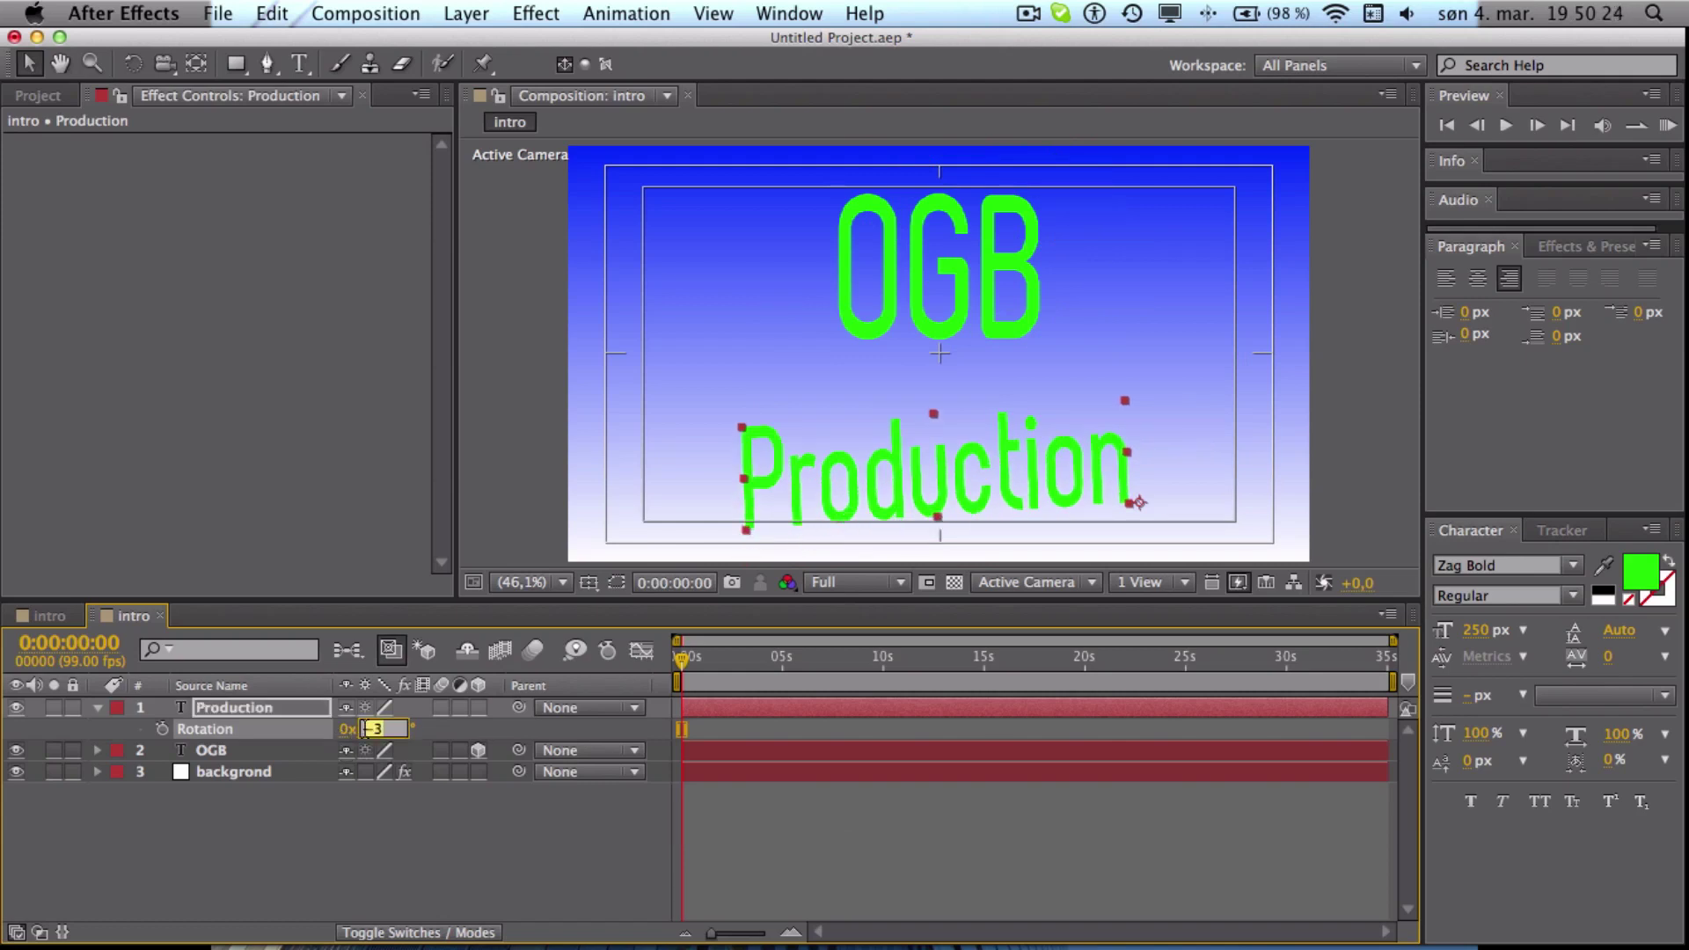
{"action": "type", "text": "0"}
{"action": "key", "text": "Return"}
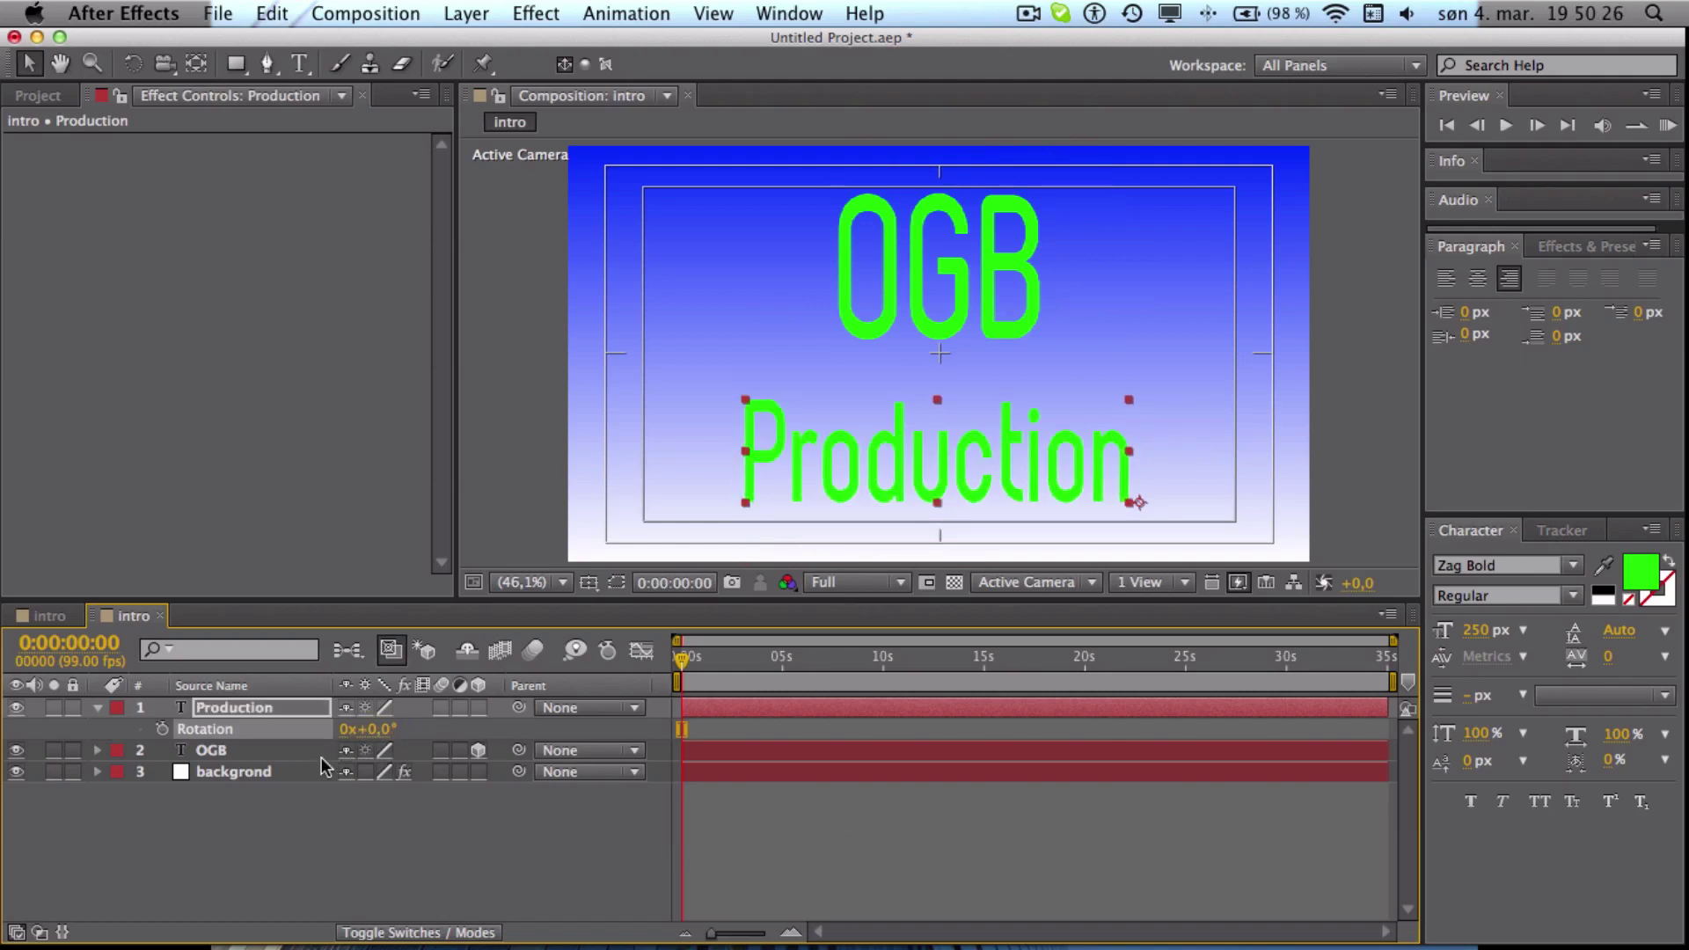
{"action": "left_click", "coordinate": [98, 708]}
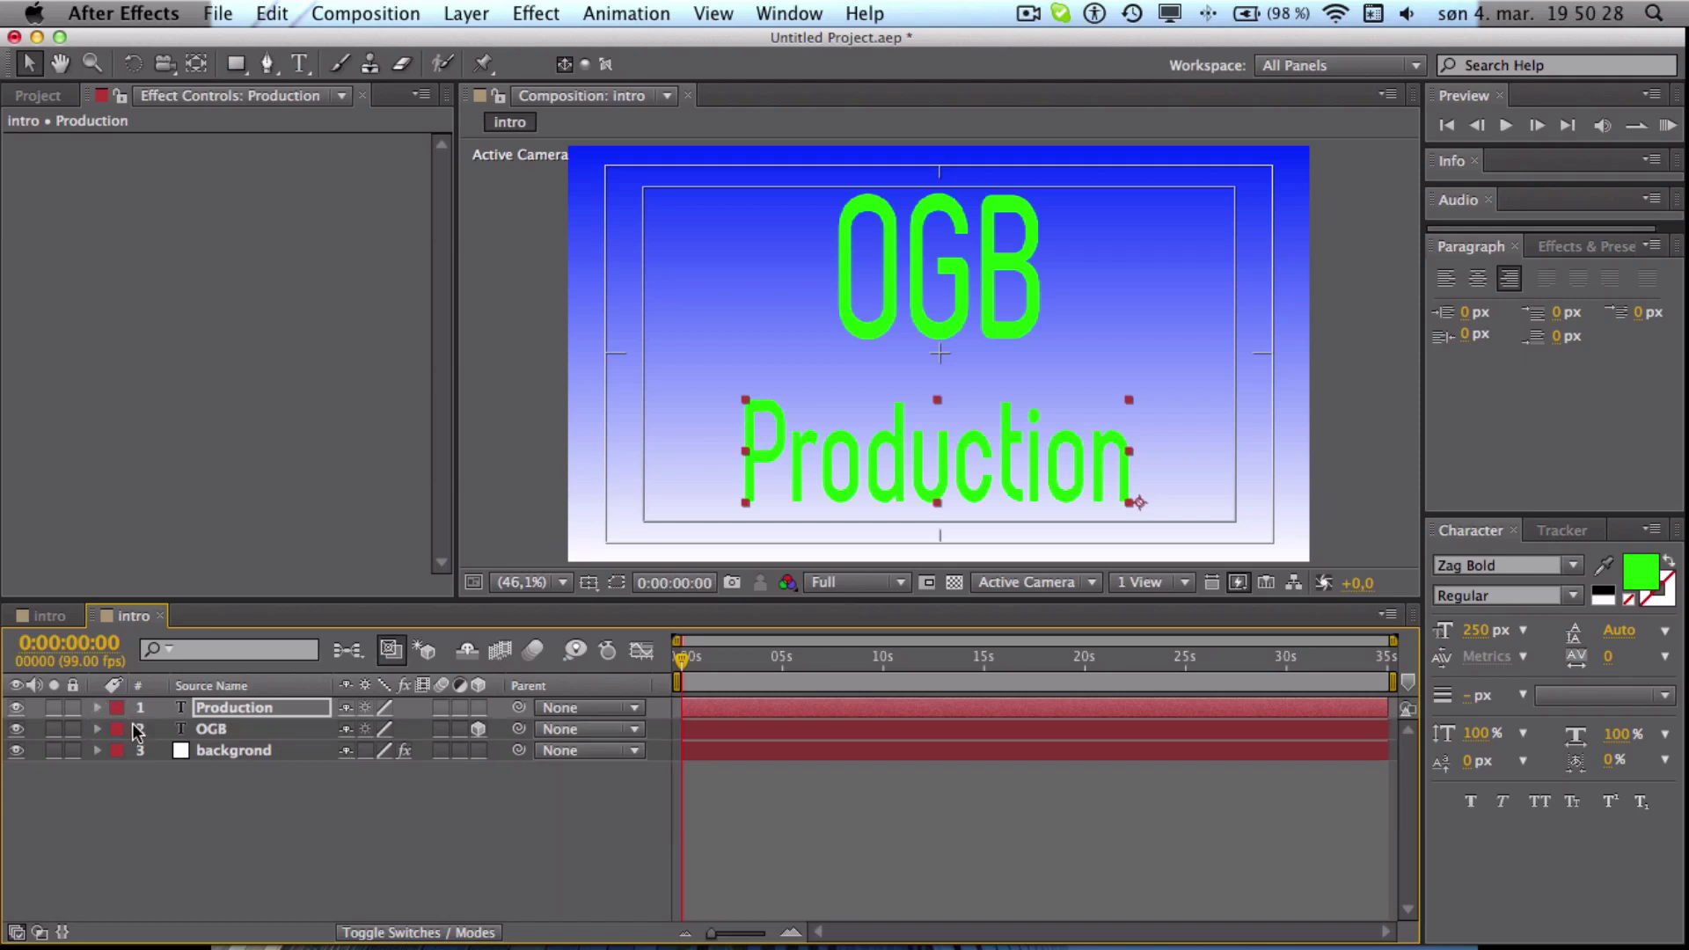
Rotate the OGB layer in 3D to X -61°, Y -50° and Z -61°
{"action": "left_click", "coordinate": [229, 734]}
{"action": "key", "text": "r"}
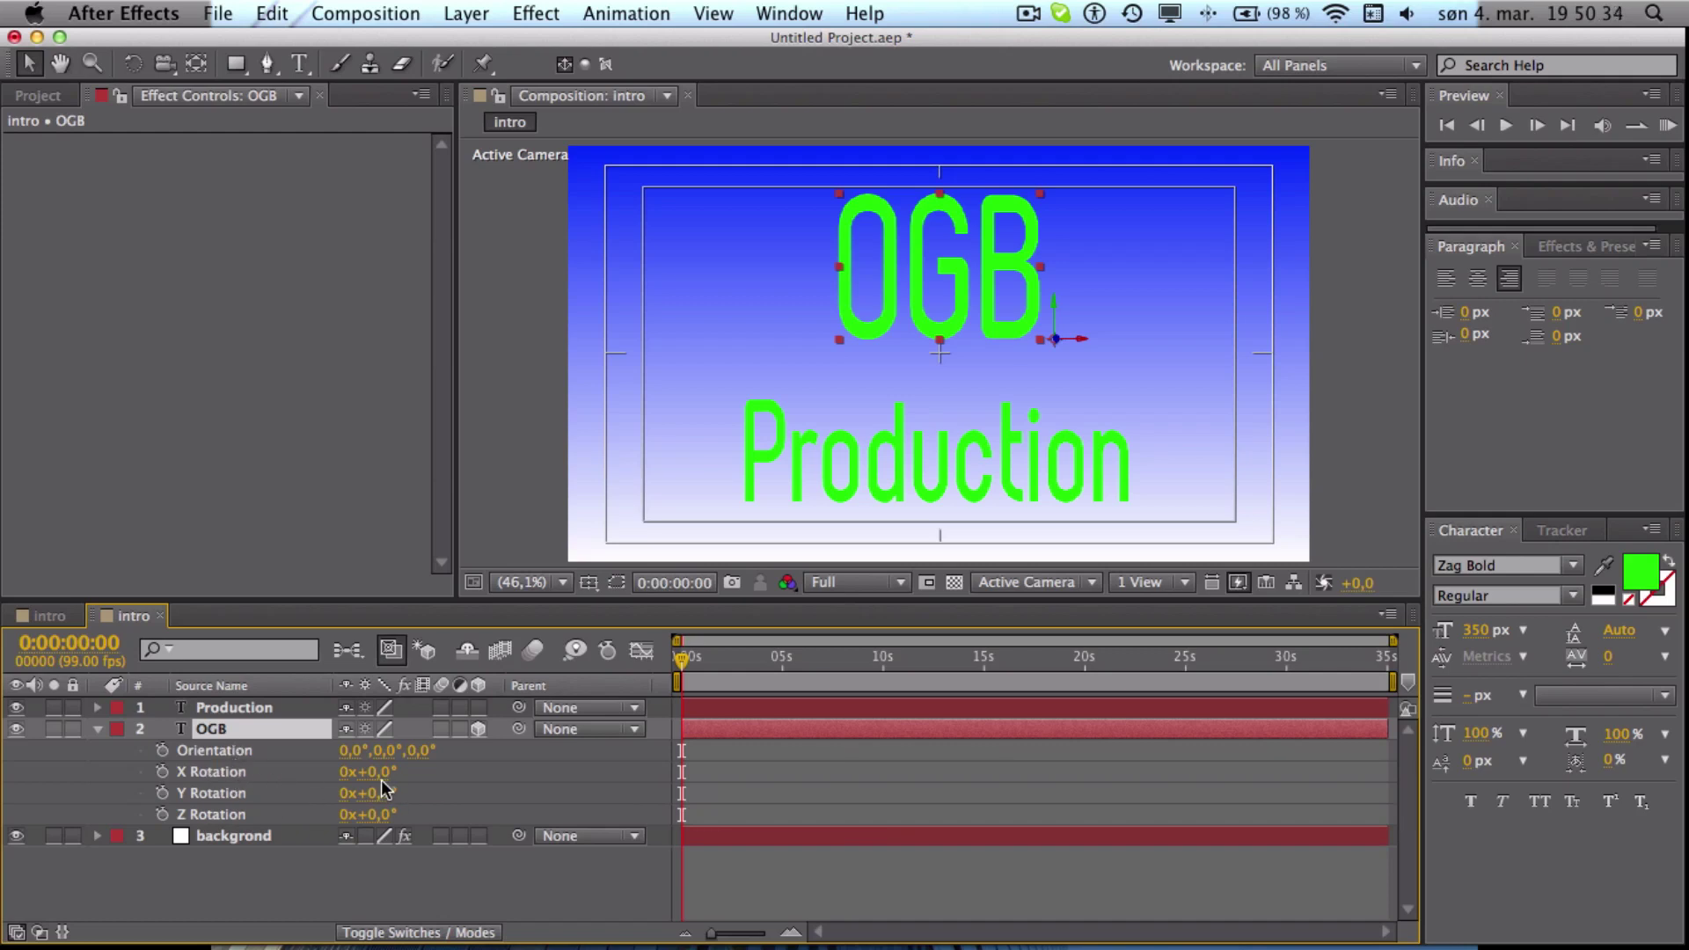
{"action": "left_click_drag", "start_coordinate": [373, 778], "coordinate": [307, 818]}
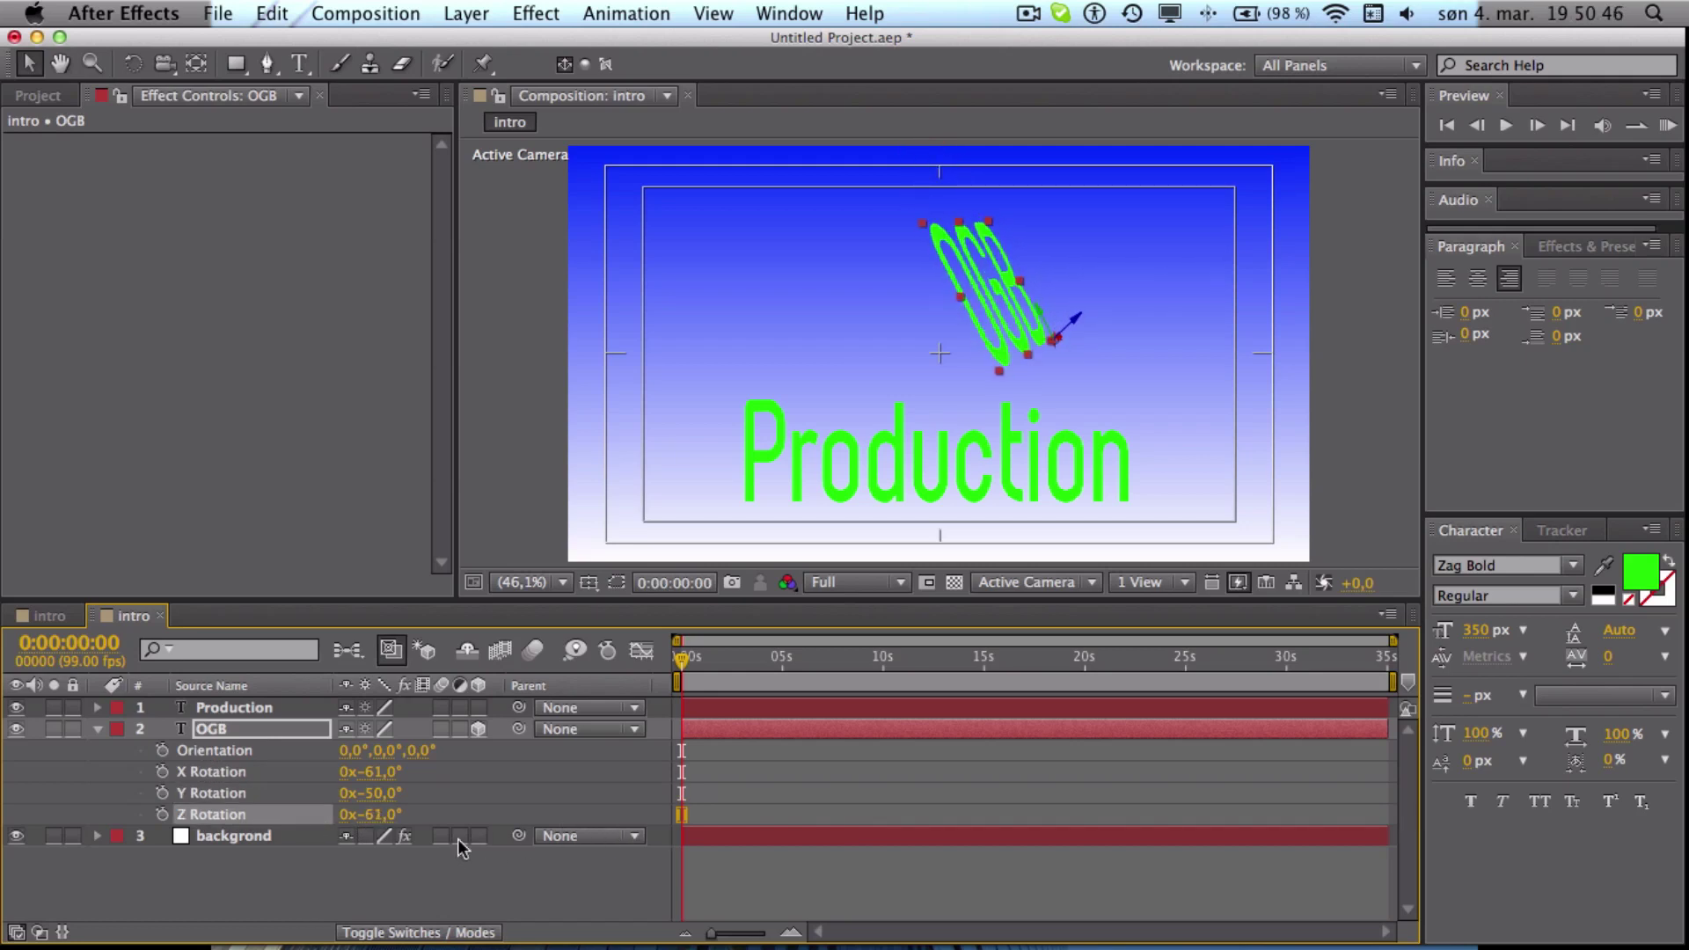
View the OGB layer's Position property in place of its rotation values and collapse the layer
{"action": "left_click", "coordinate": [97, 730]}
{"action": "key", "text": "p"}
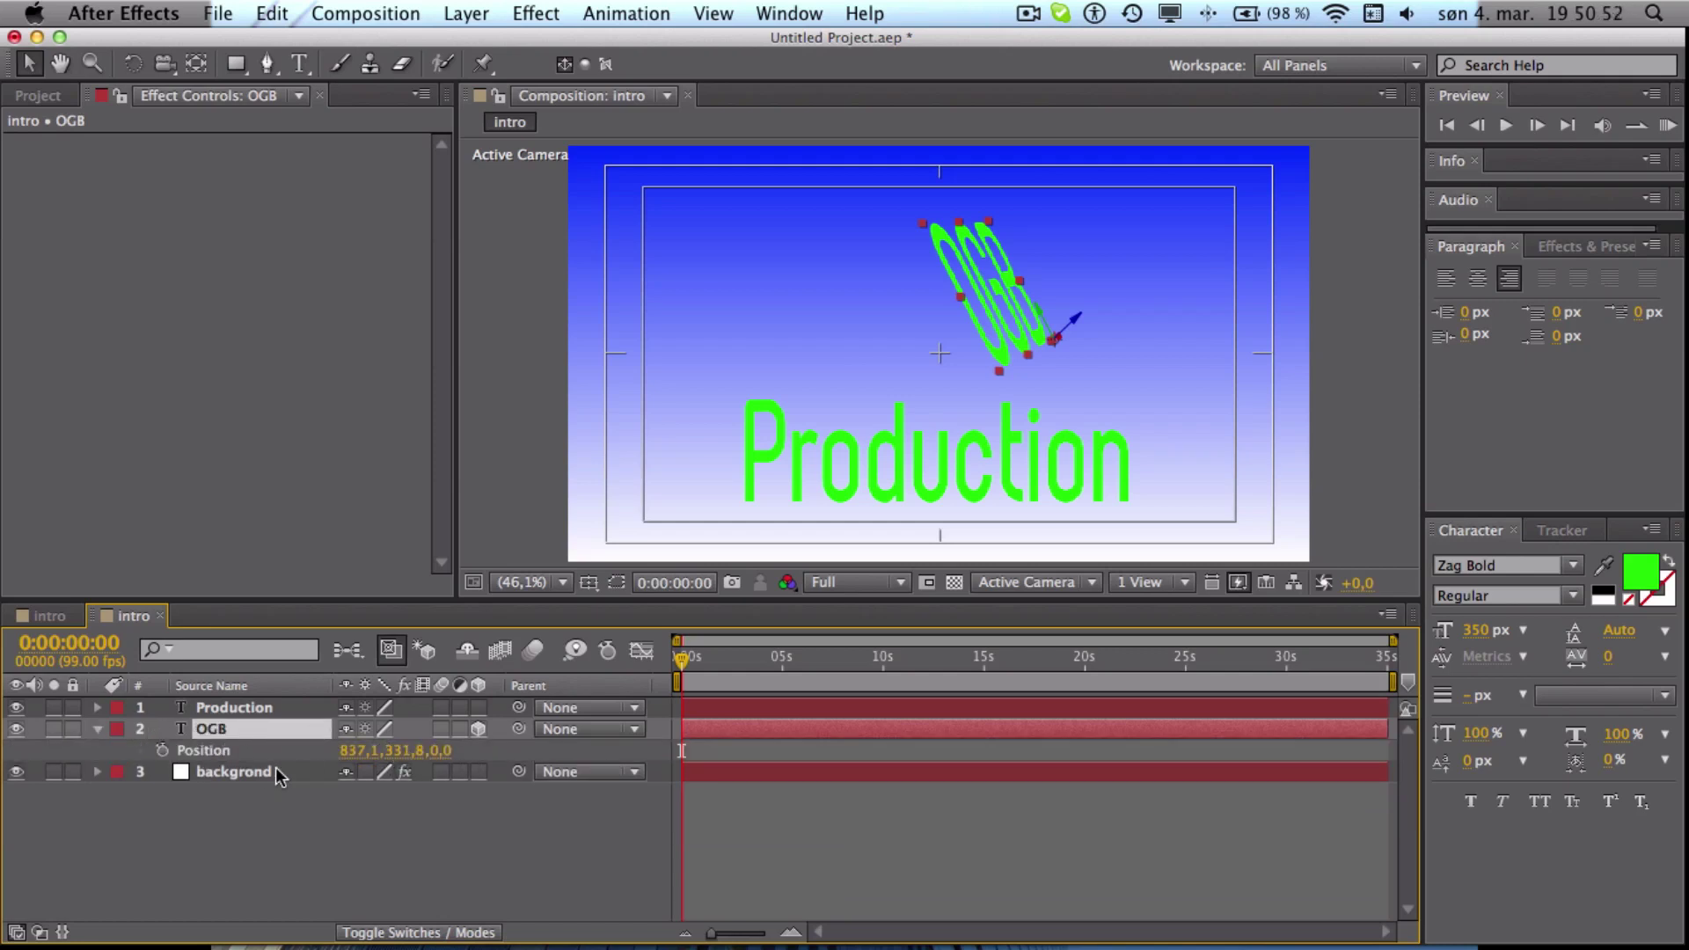
{"action": "left_click", "coordinate": [97, 729]}
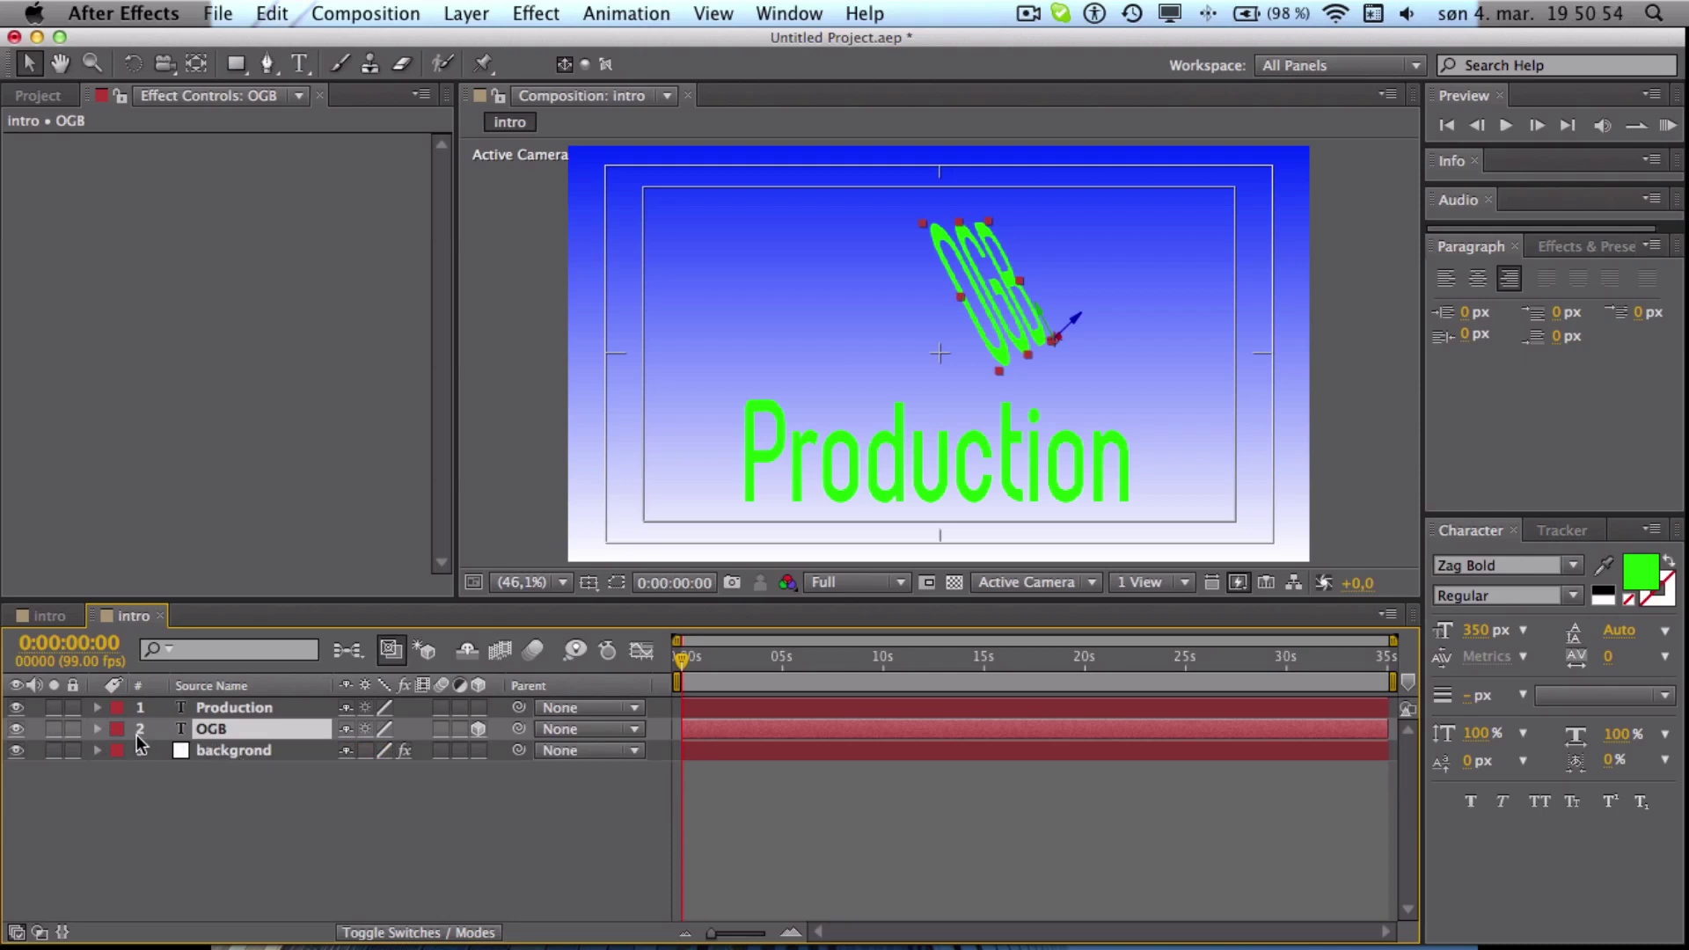
Enable keyframing for the OGB layer's X, Y and Z Rotation at 0:00:00:00
{"action": "key", "text": "r"}
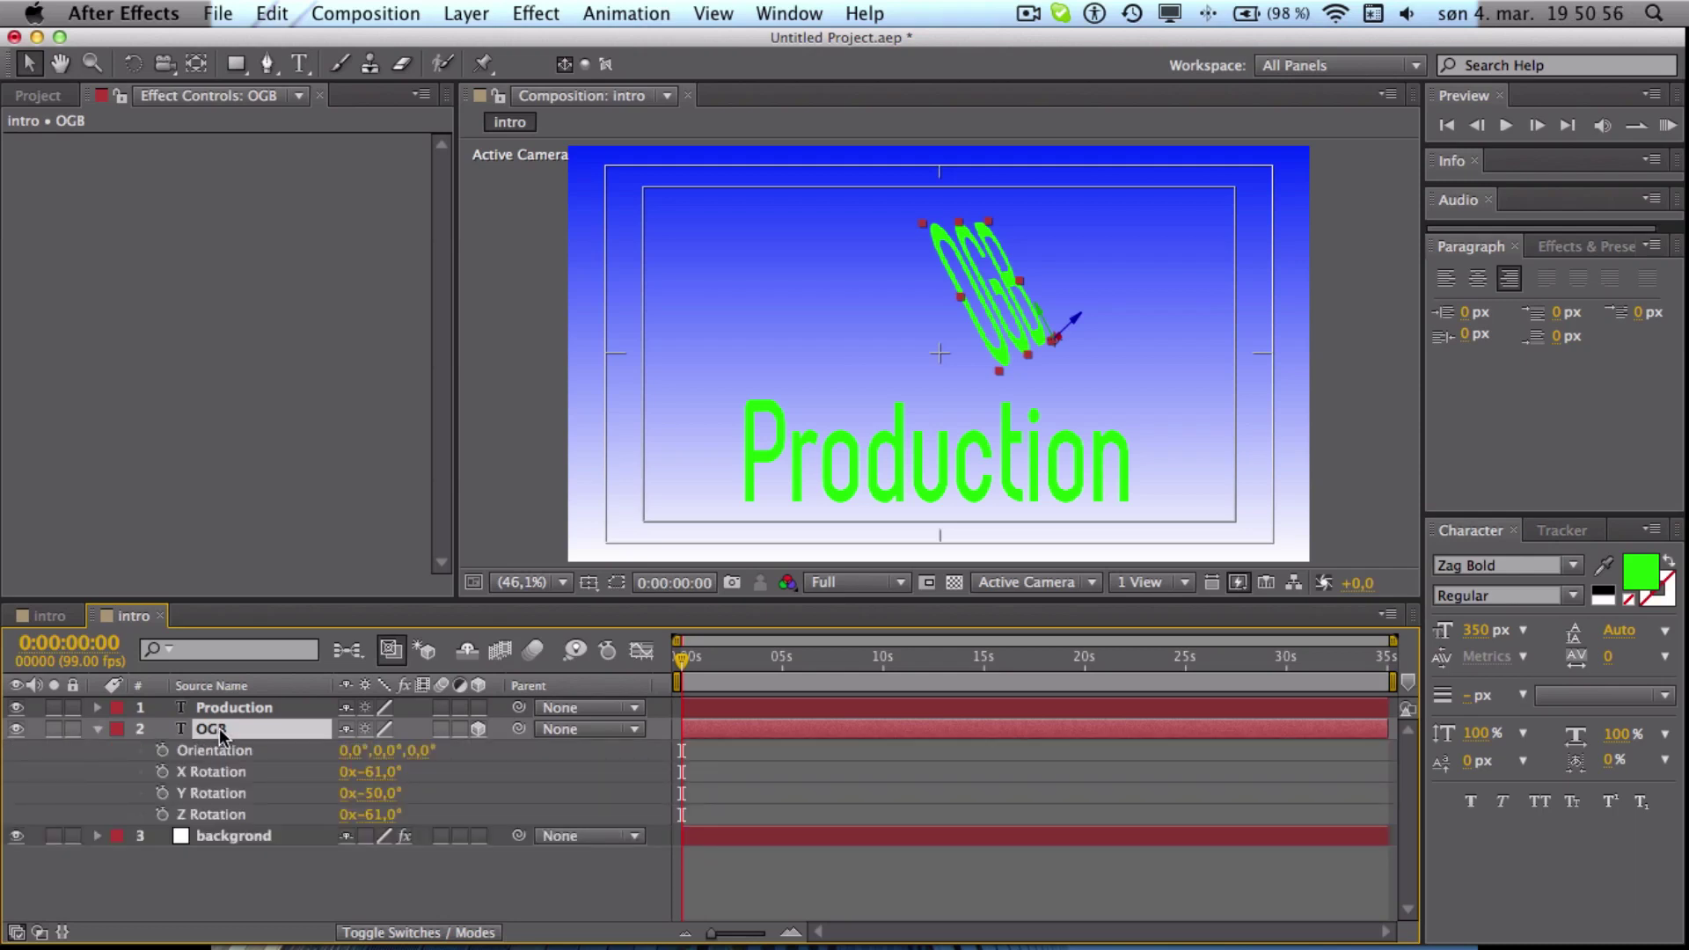
{"action": "left_click", "coordinate": [161, 772]}
{"action": "left_click", "coordinate": [162, 793]}
{"action": "left_click", "coordinate": [163, 814]}
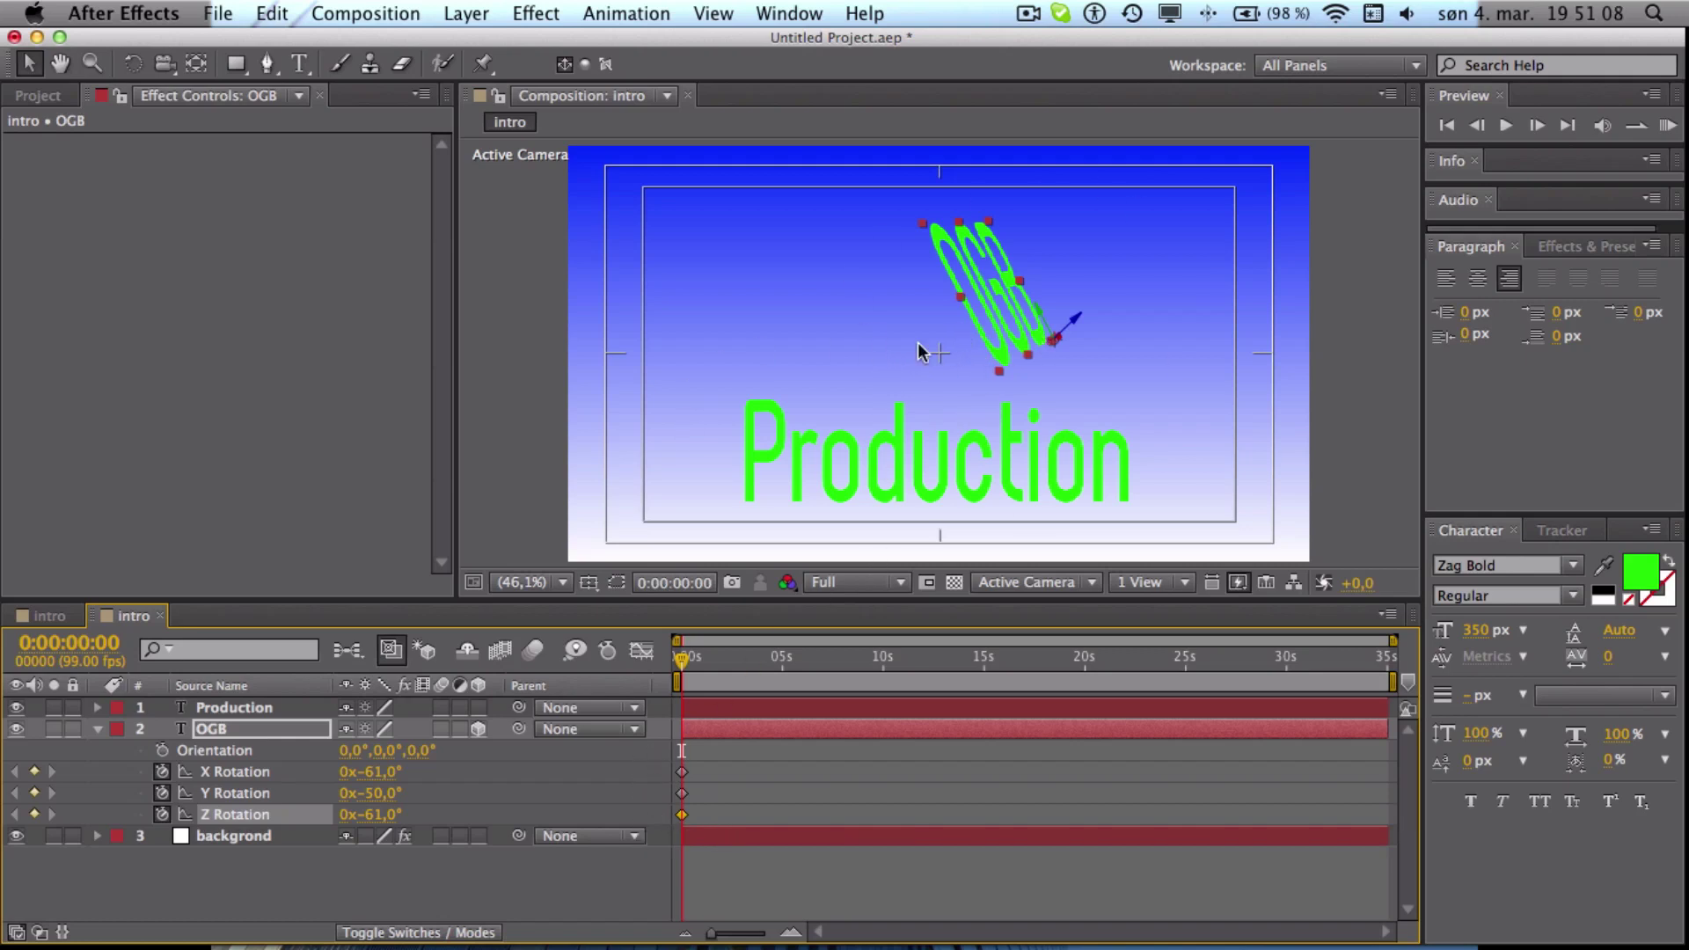
Keyframe the OGB layer's Position at 0:00:00:00, with Y at 351.8 and Z at -1861
{"action": "left_click", "coordinate": [225, 733]}
{"action": "key", "text": "p"}
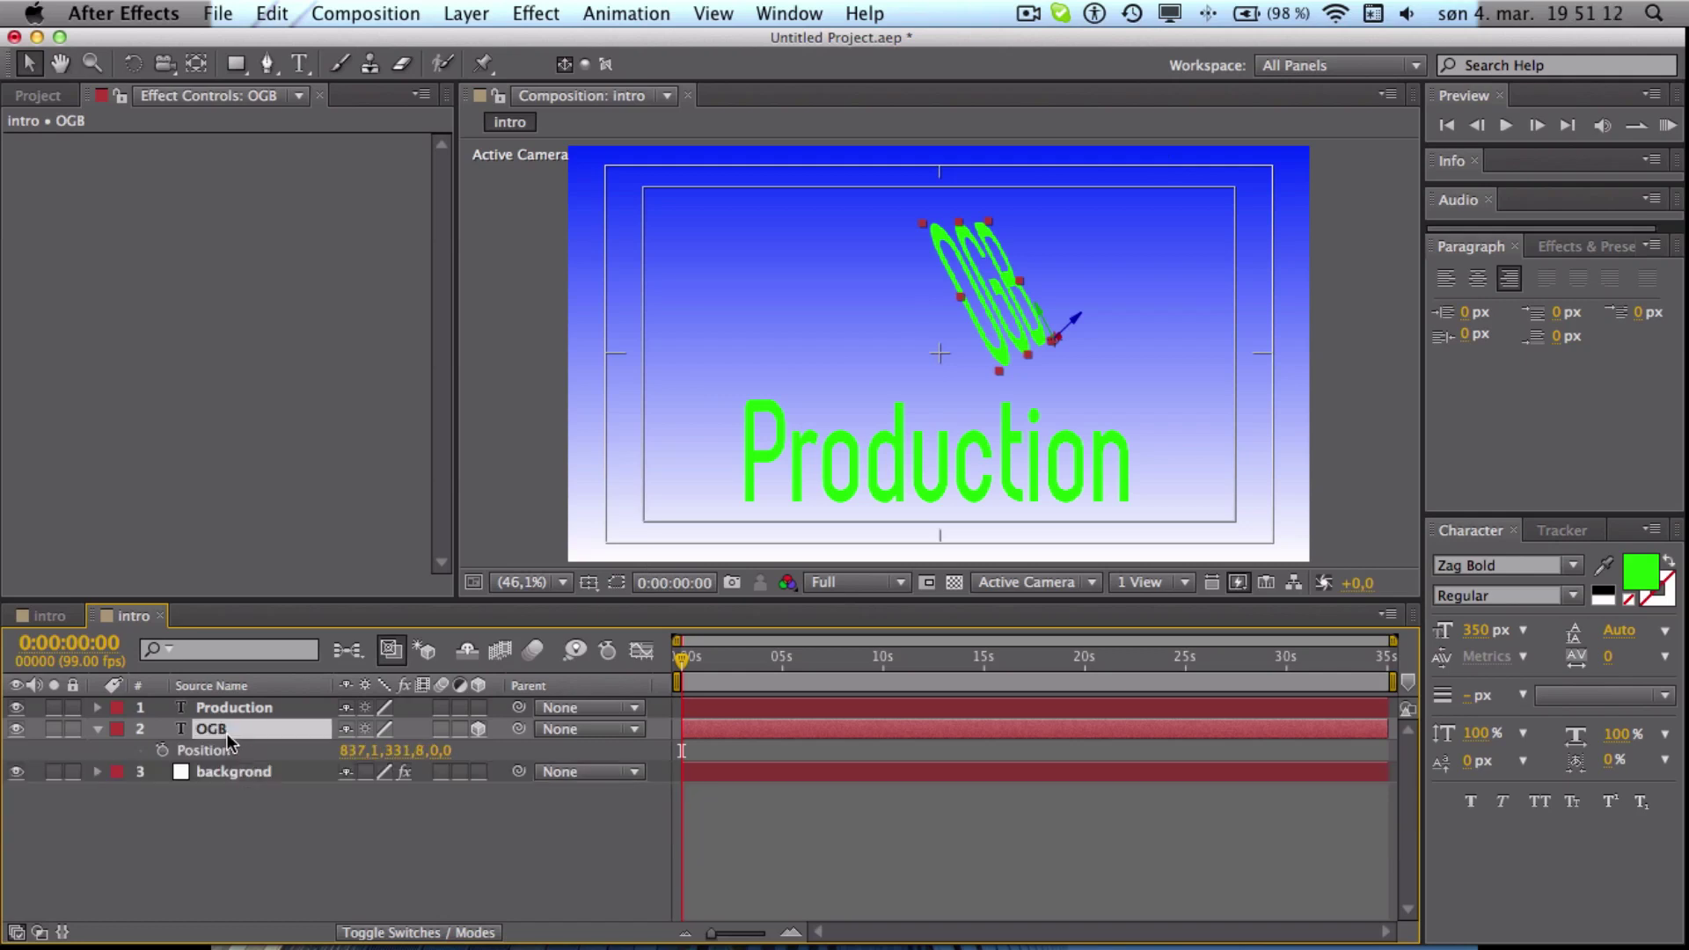
{"action": "left_click", "coordinate": [160, 750]}
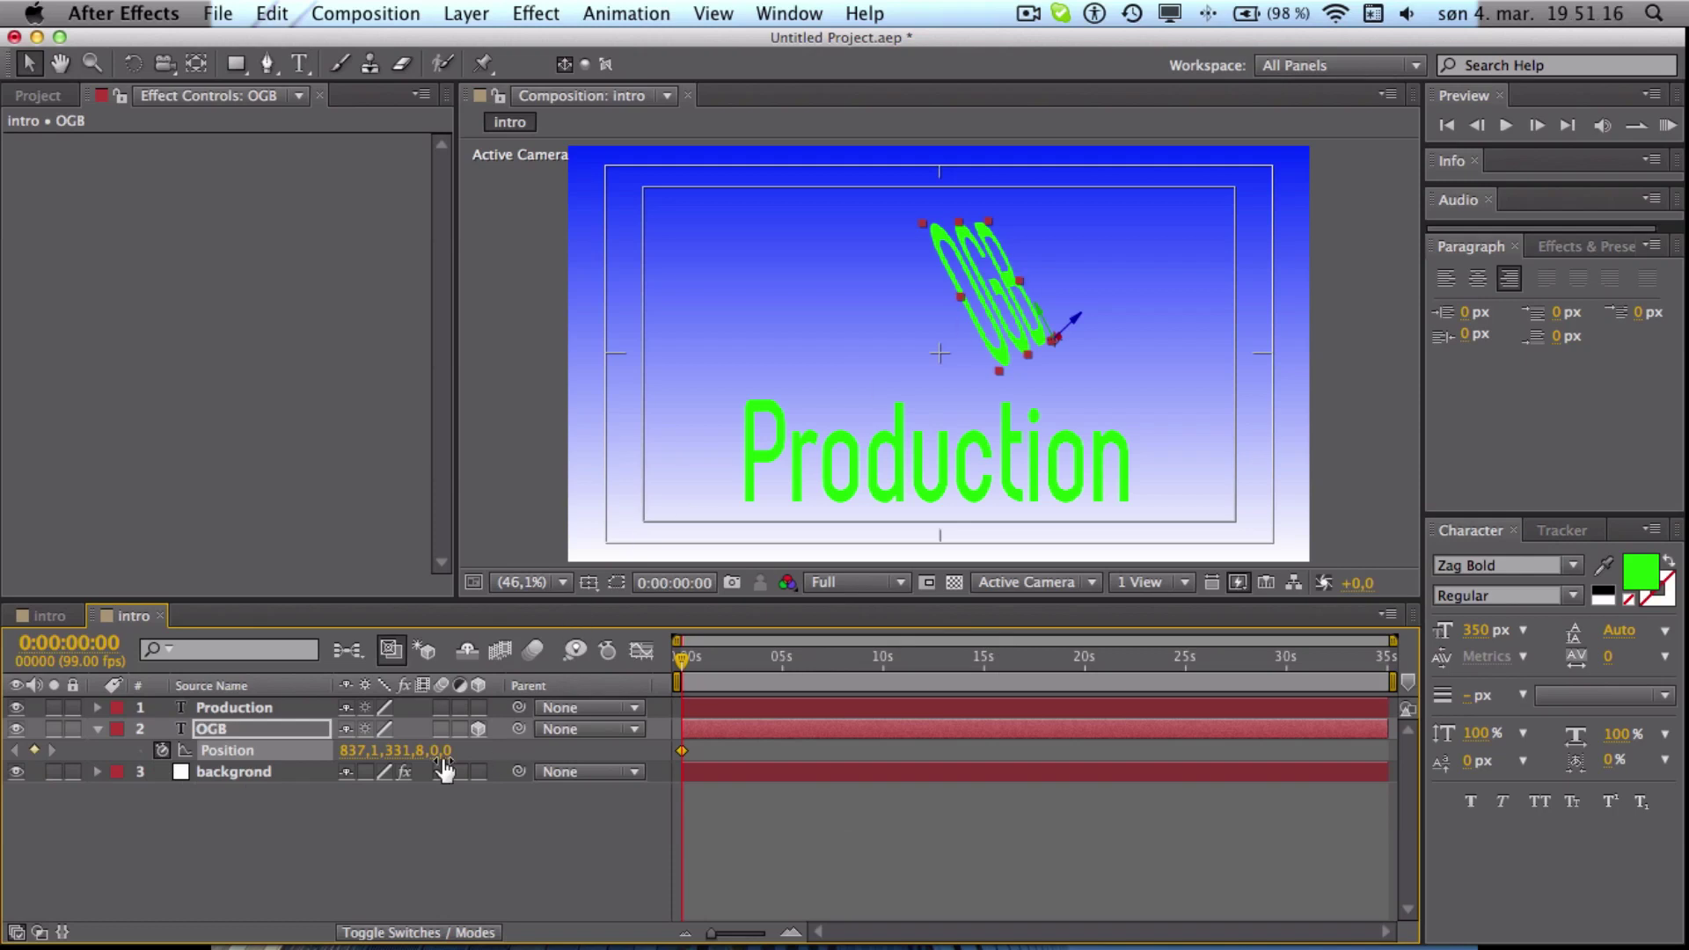
{"action": "left_click_drag", "start_coordinate": [410, 750], "coordinate": [350, 764]}
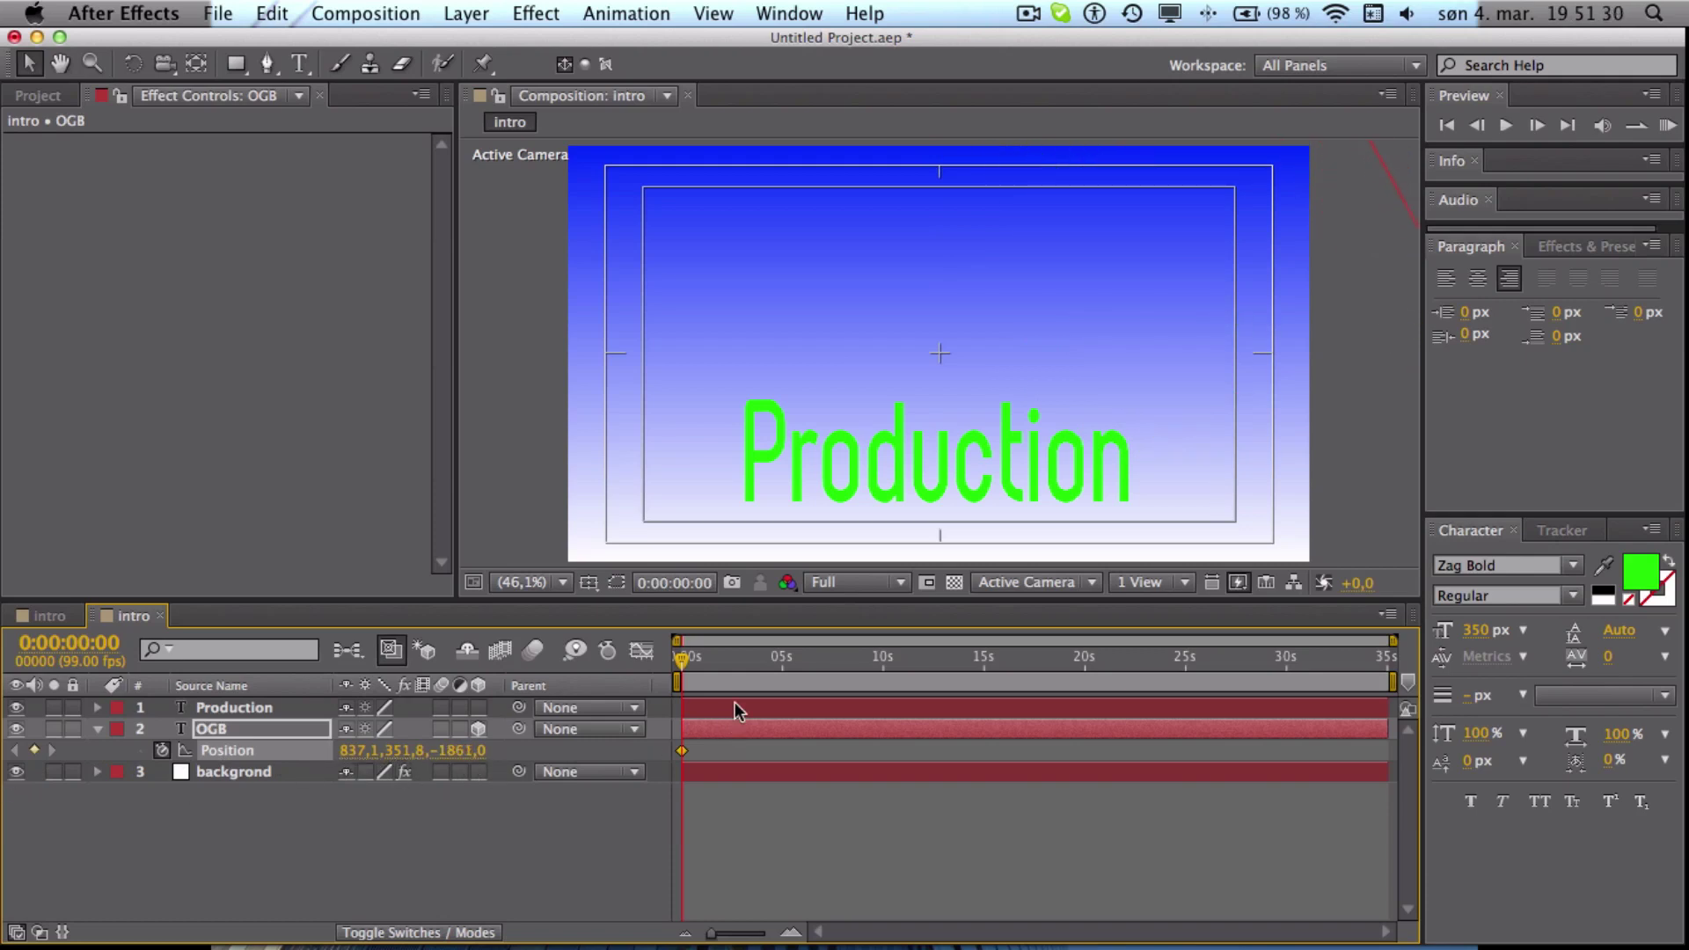
Add a Position keyframe for the OGB layer at 0:00:03:30 with a Z value of -672
{"action": "left_click_drag", "start_coordinate": [679, 662], "coordinate": [747, 669]}
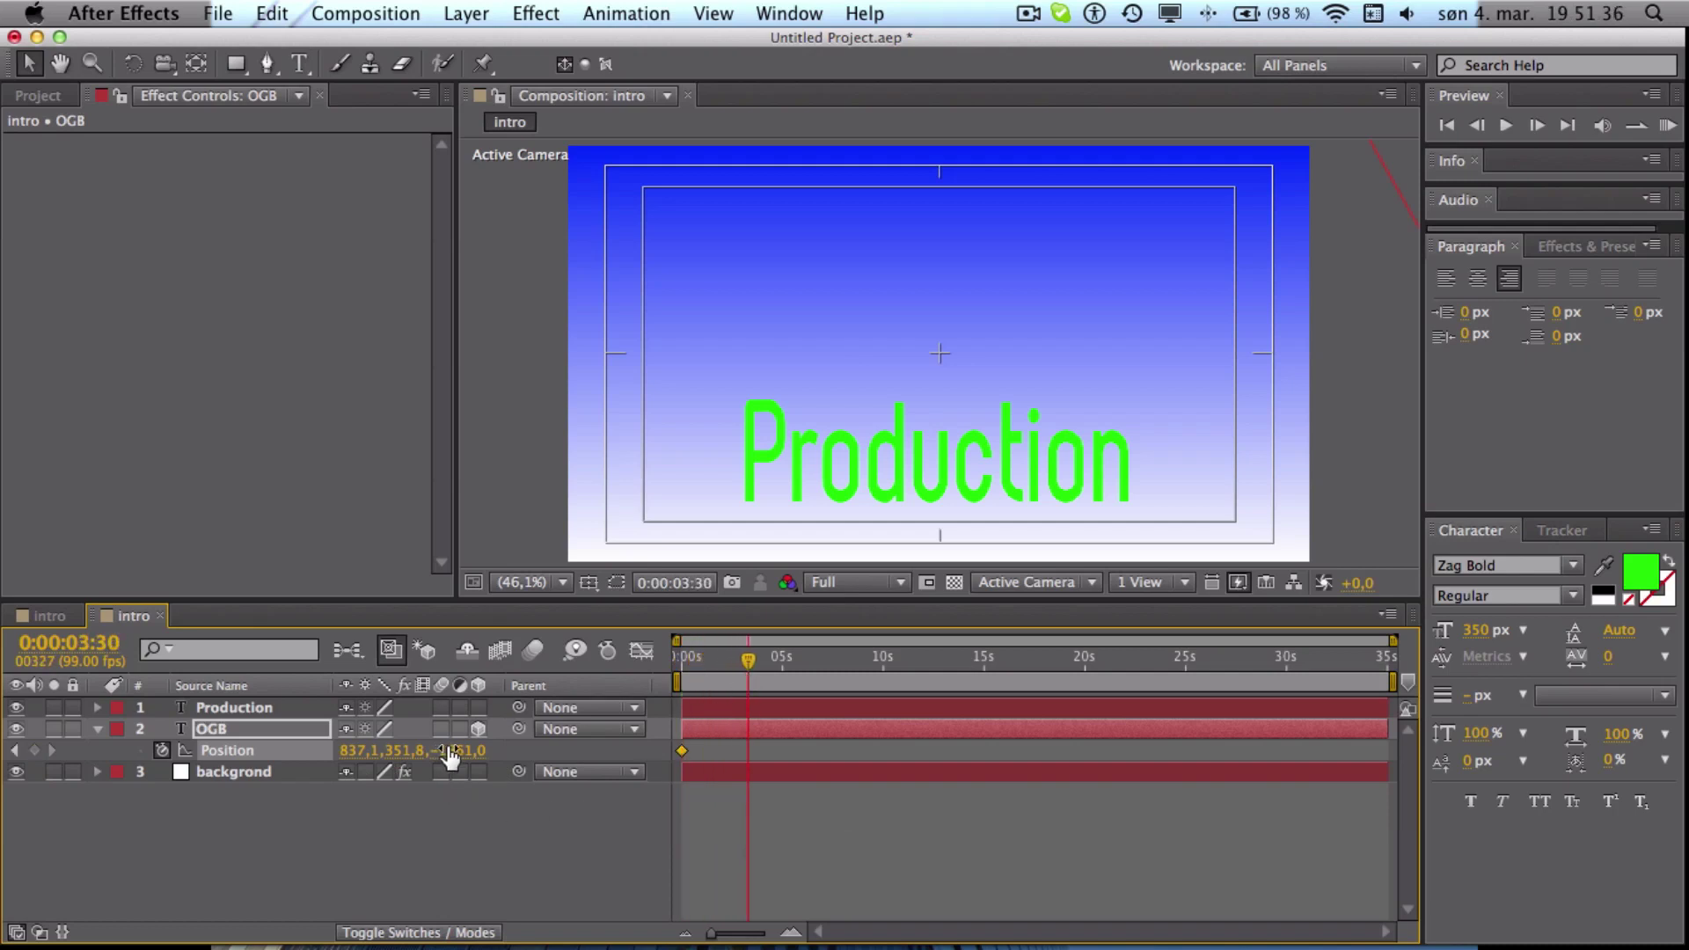
{"action": "left_click_drag", "start_coordinate": [464, 753], "coordinate": [841, 749]}
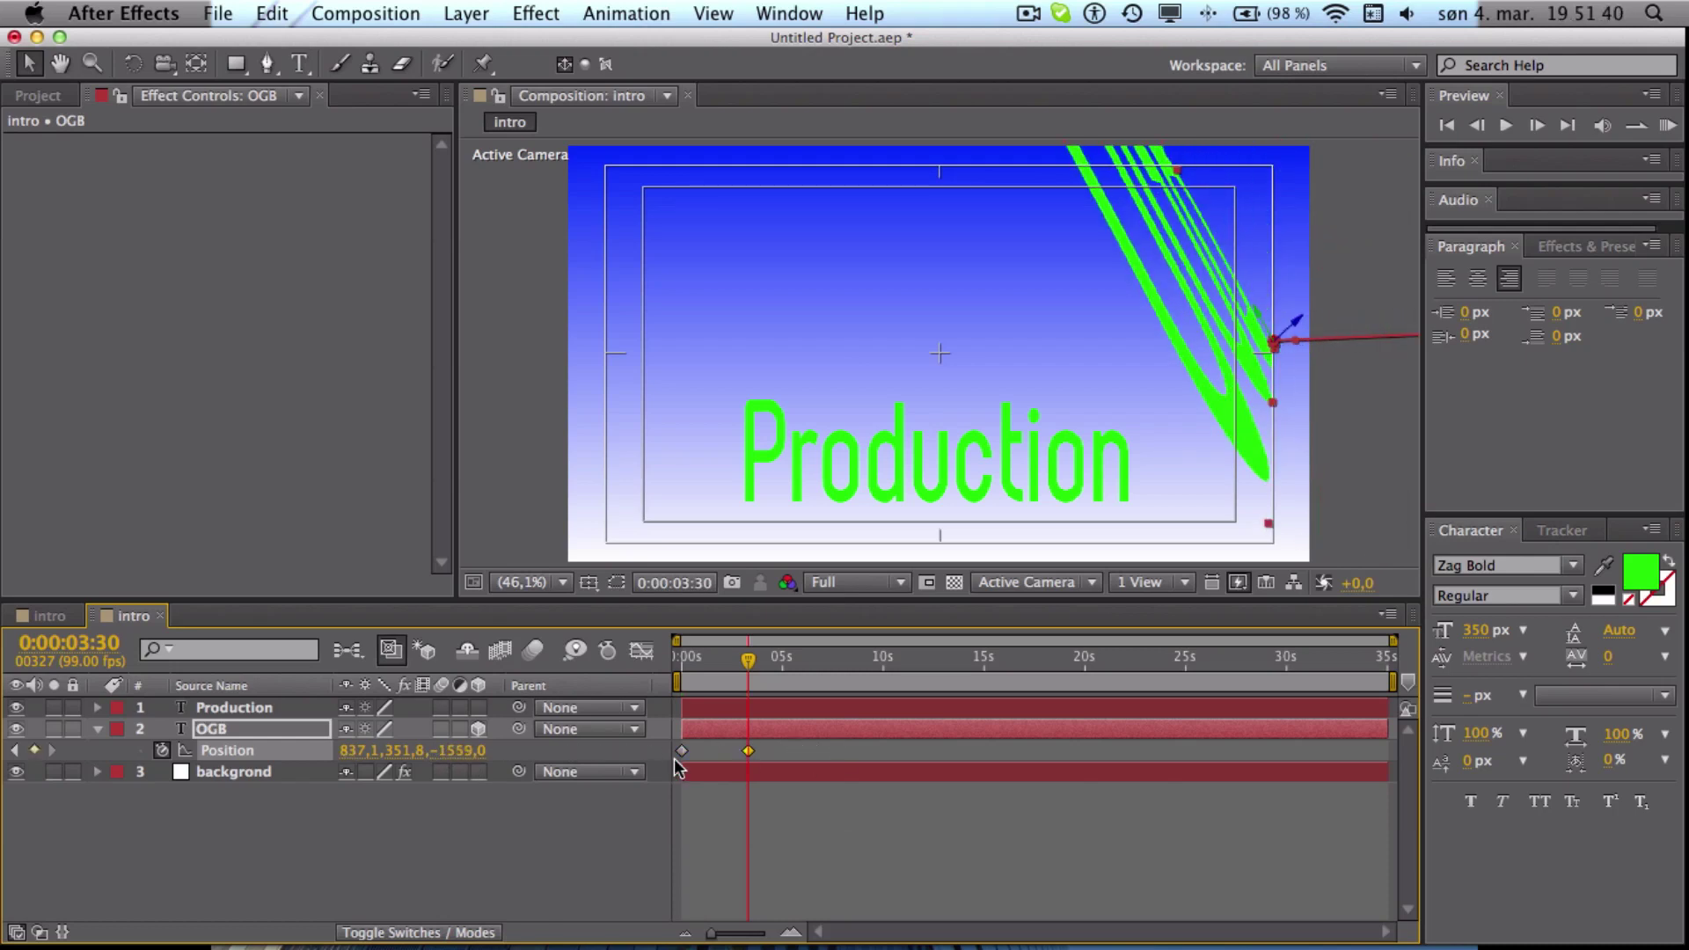
{"action": "left_click_drag", "start_coordinate": [459, 753], "coordinate": [783, 742]}
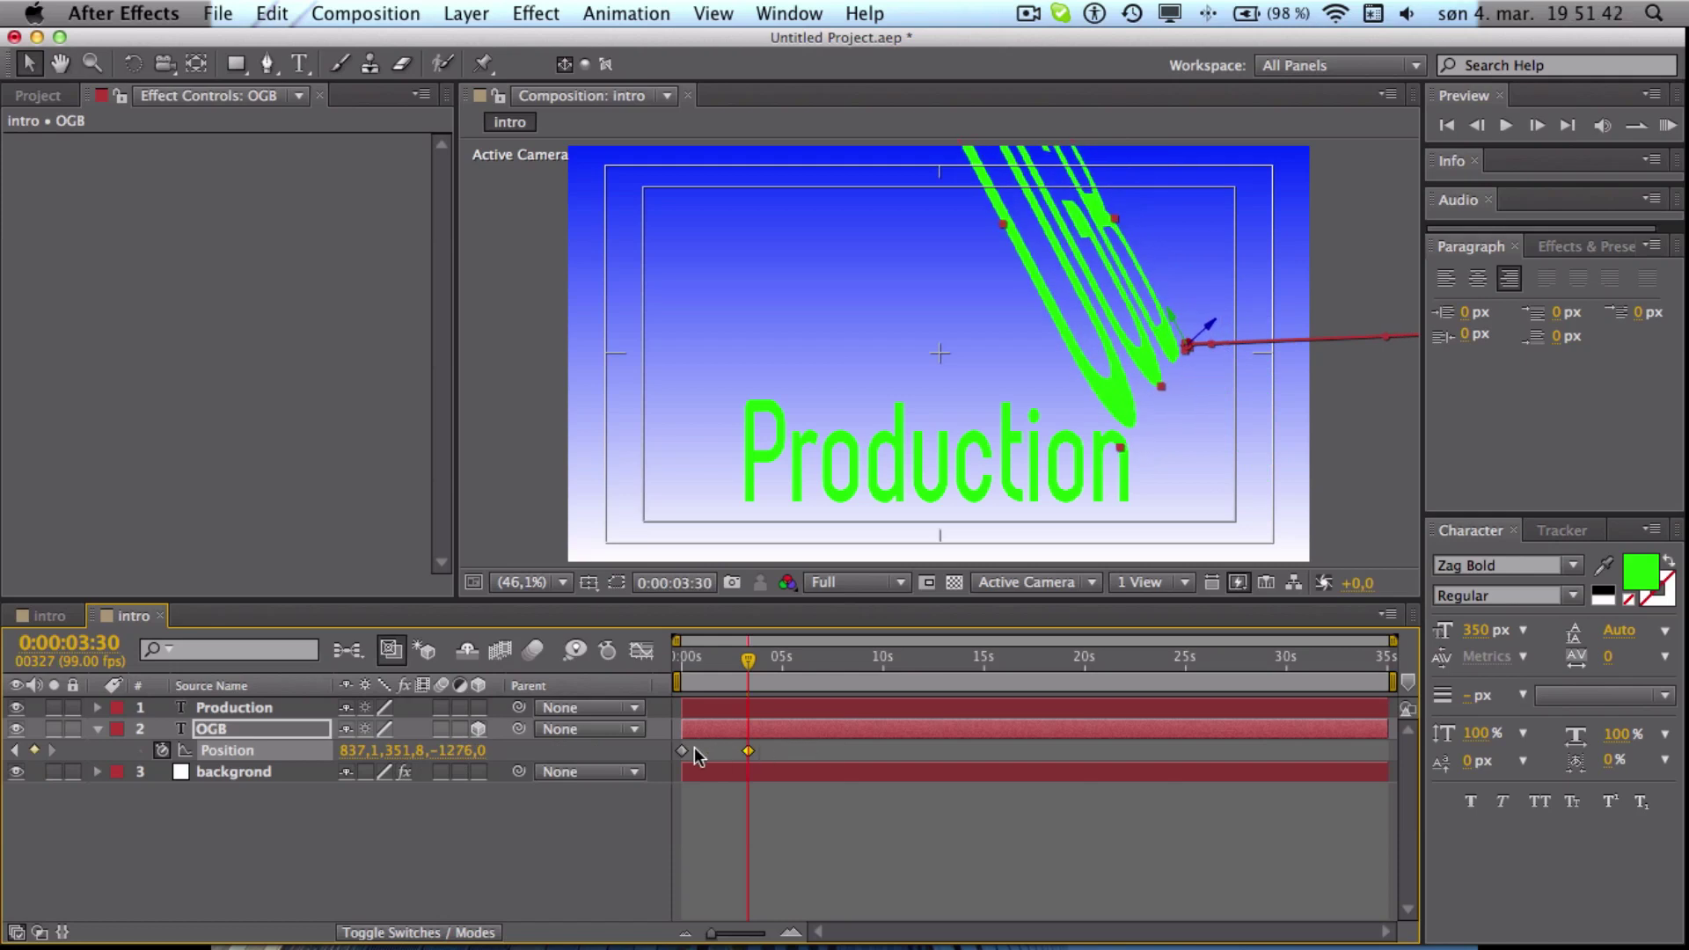
{"action": "left_click_drag", "start_coordinate": [459, 753], "coordinate": [832, 734]}
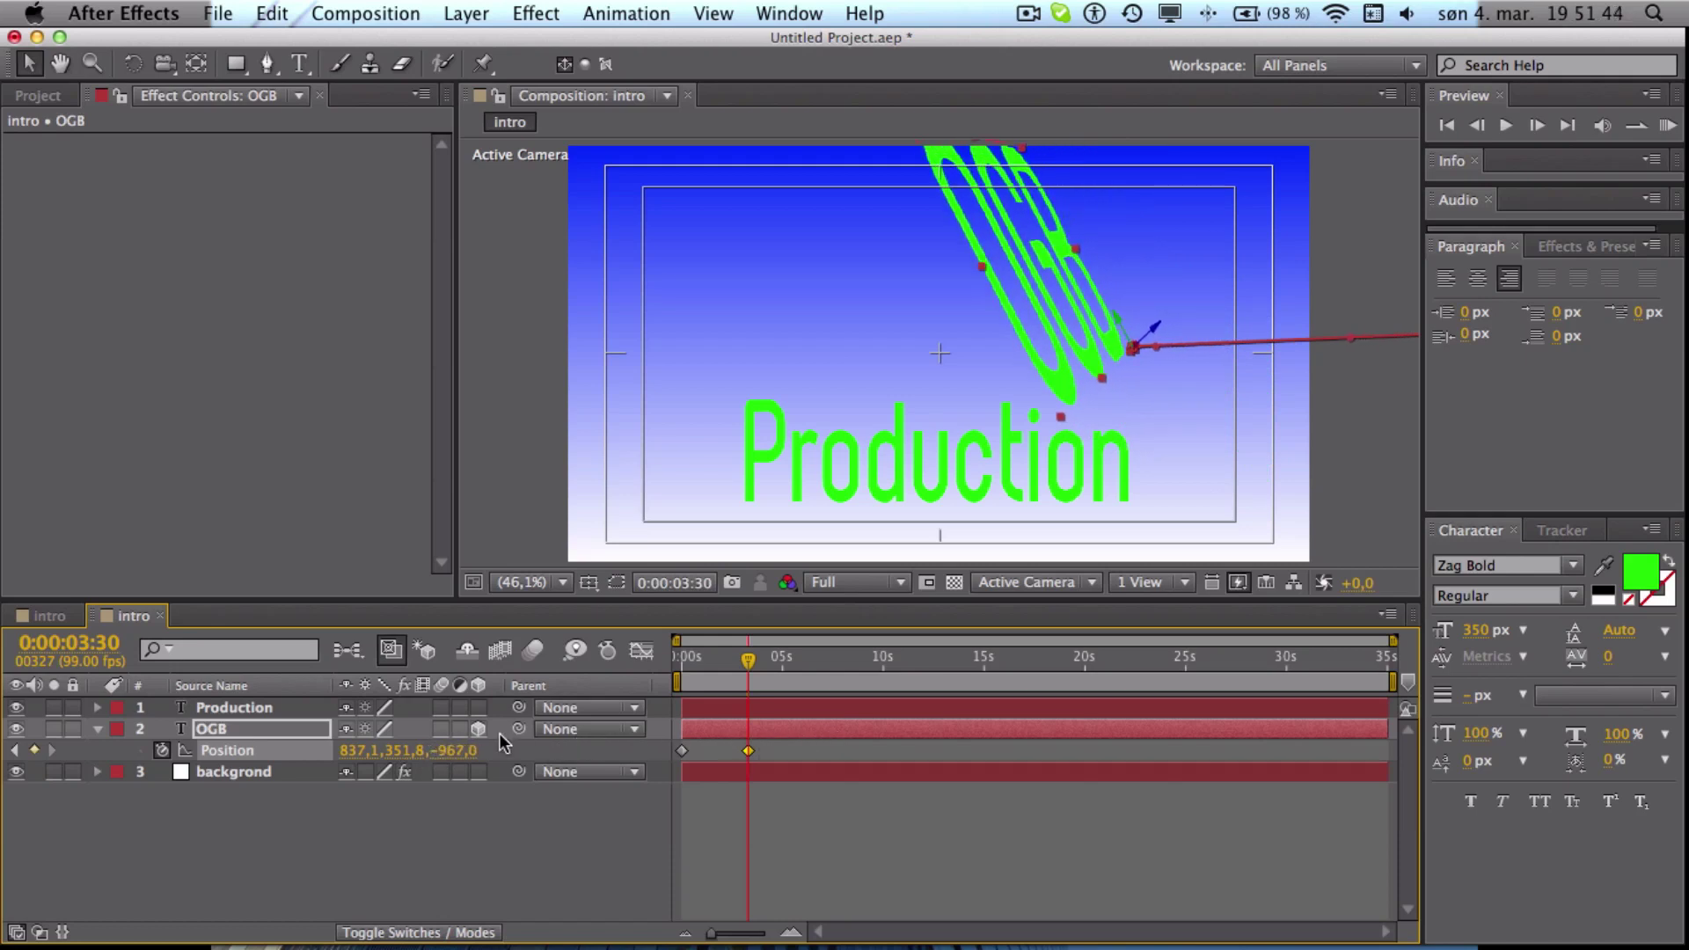
{"action": "left_click_drag", "start_coordinate": [459, 753], "coordinate": [798, 755]}
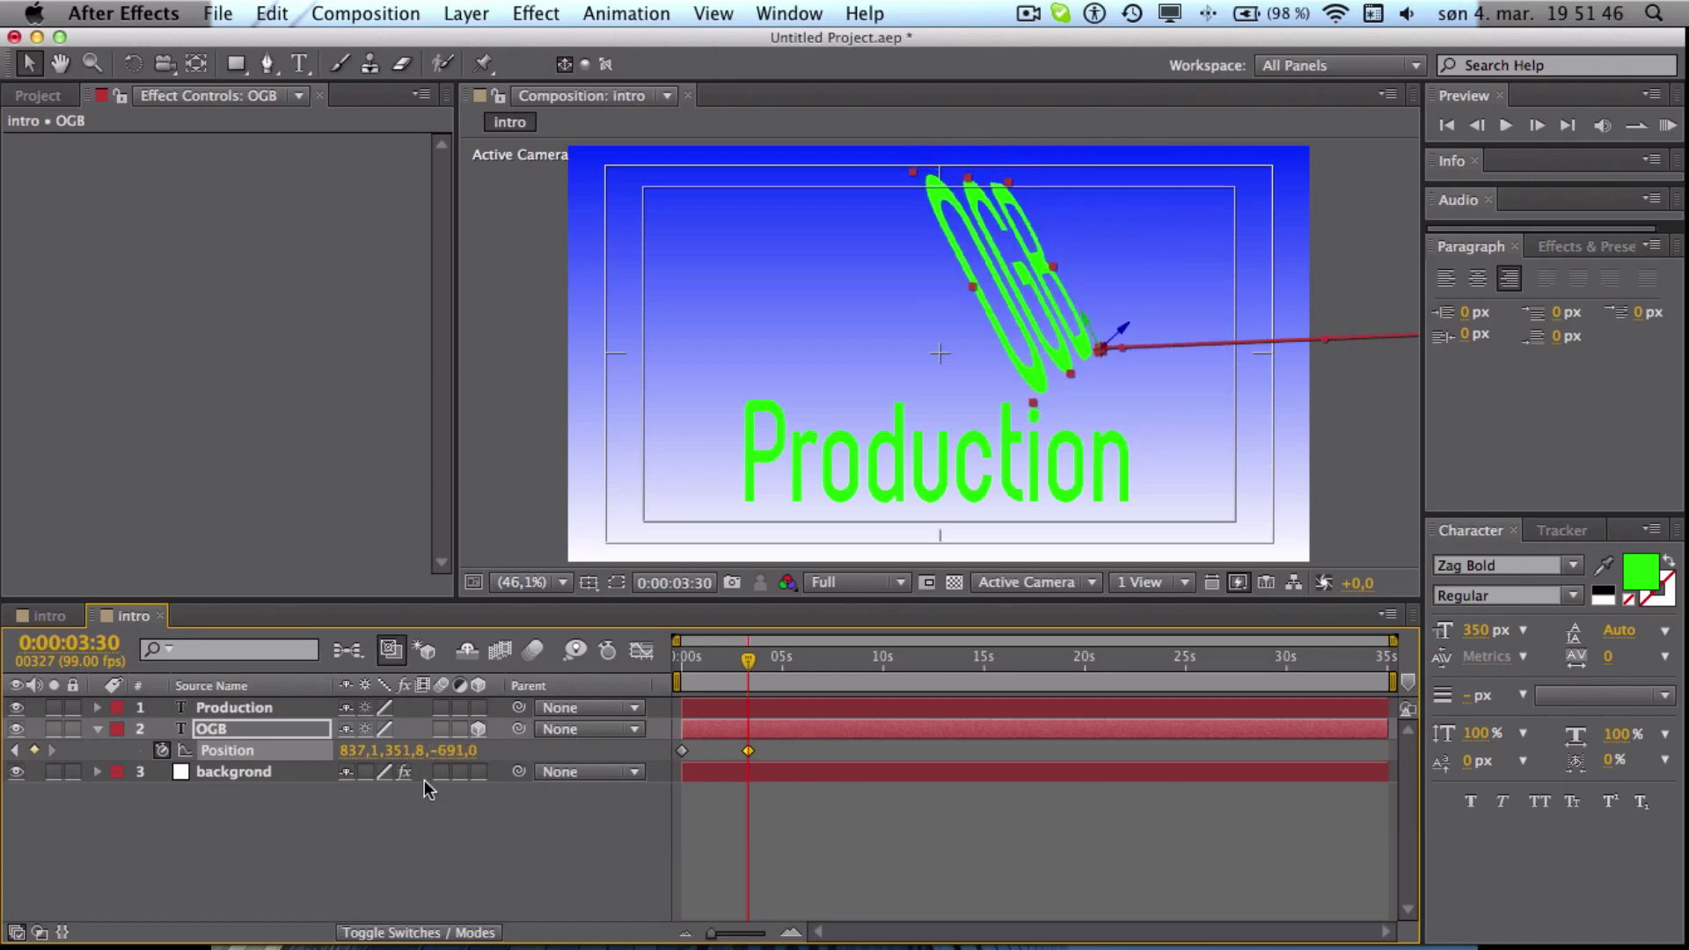
{"action": "left_click_drag", "start_coordinate": [459, 753], "coordinate": [475, 753]}
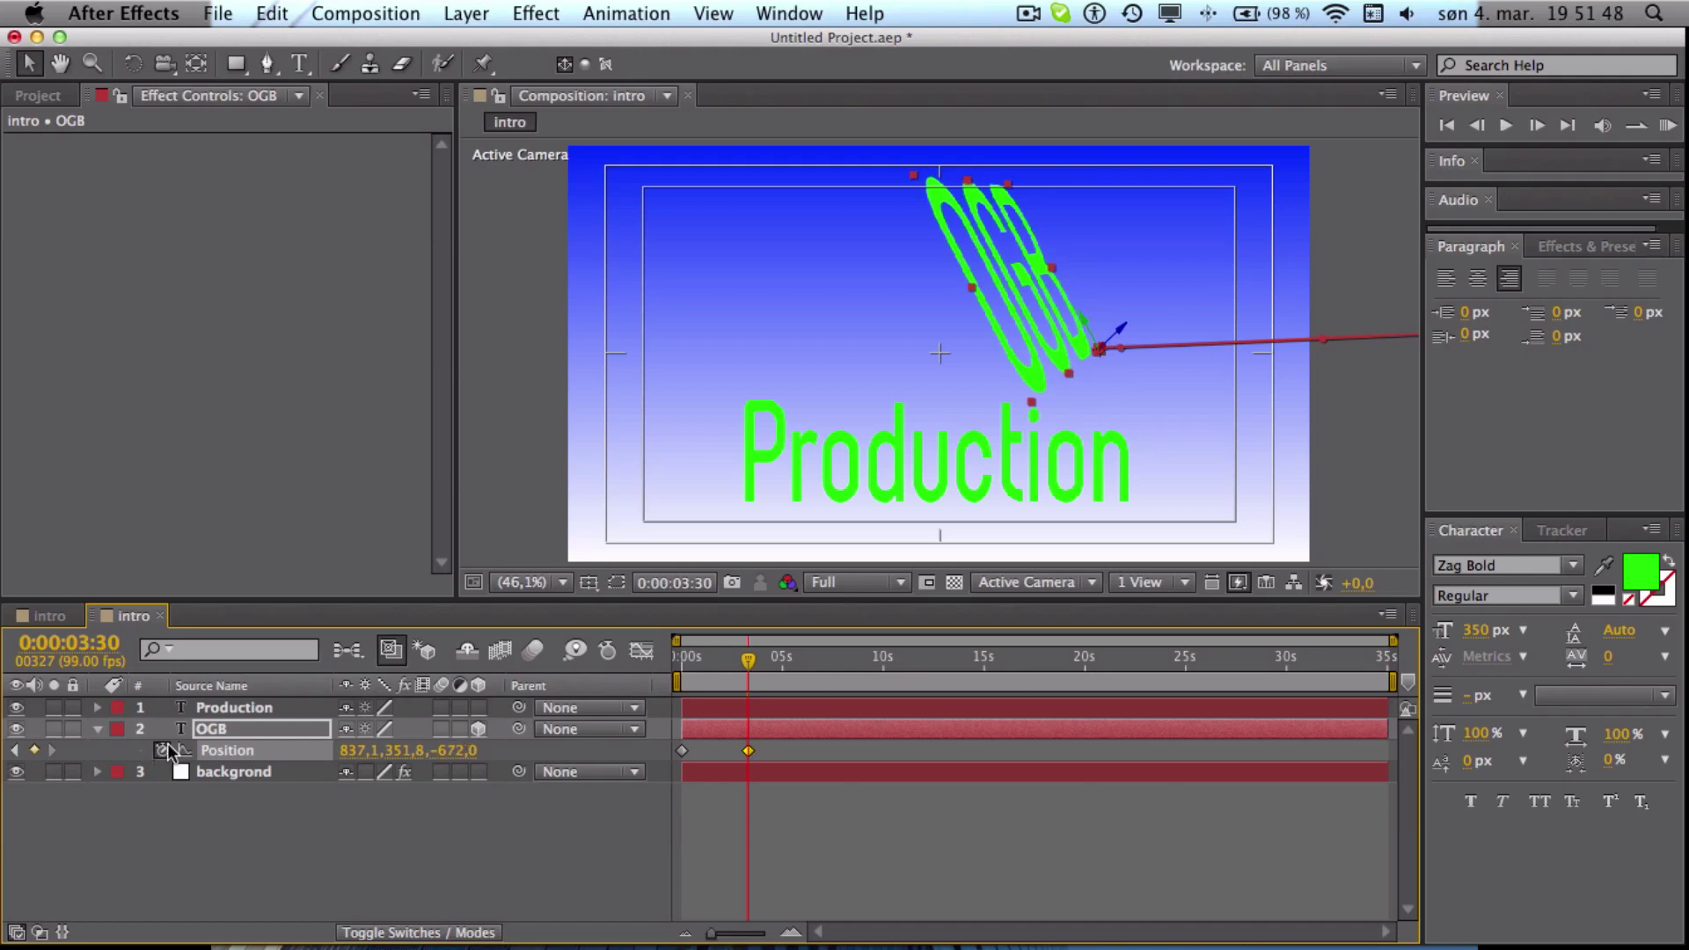
Keyframe the OGB layer's X, Y and Z Rotation to 0° at 0:00:03:30
{"action": "left_click", "coordinate": [722, 763]}
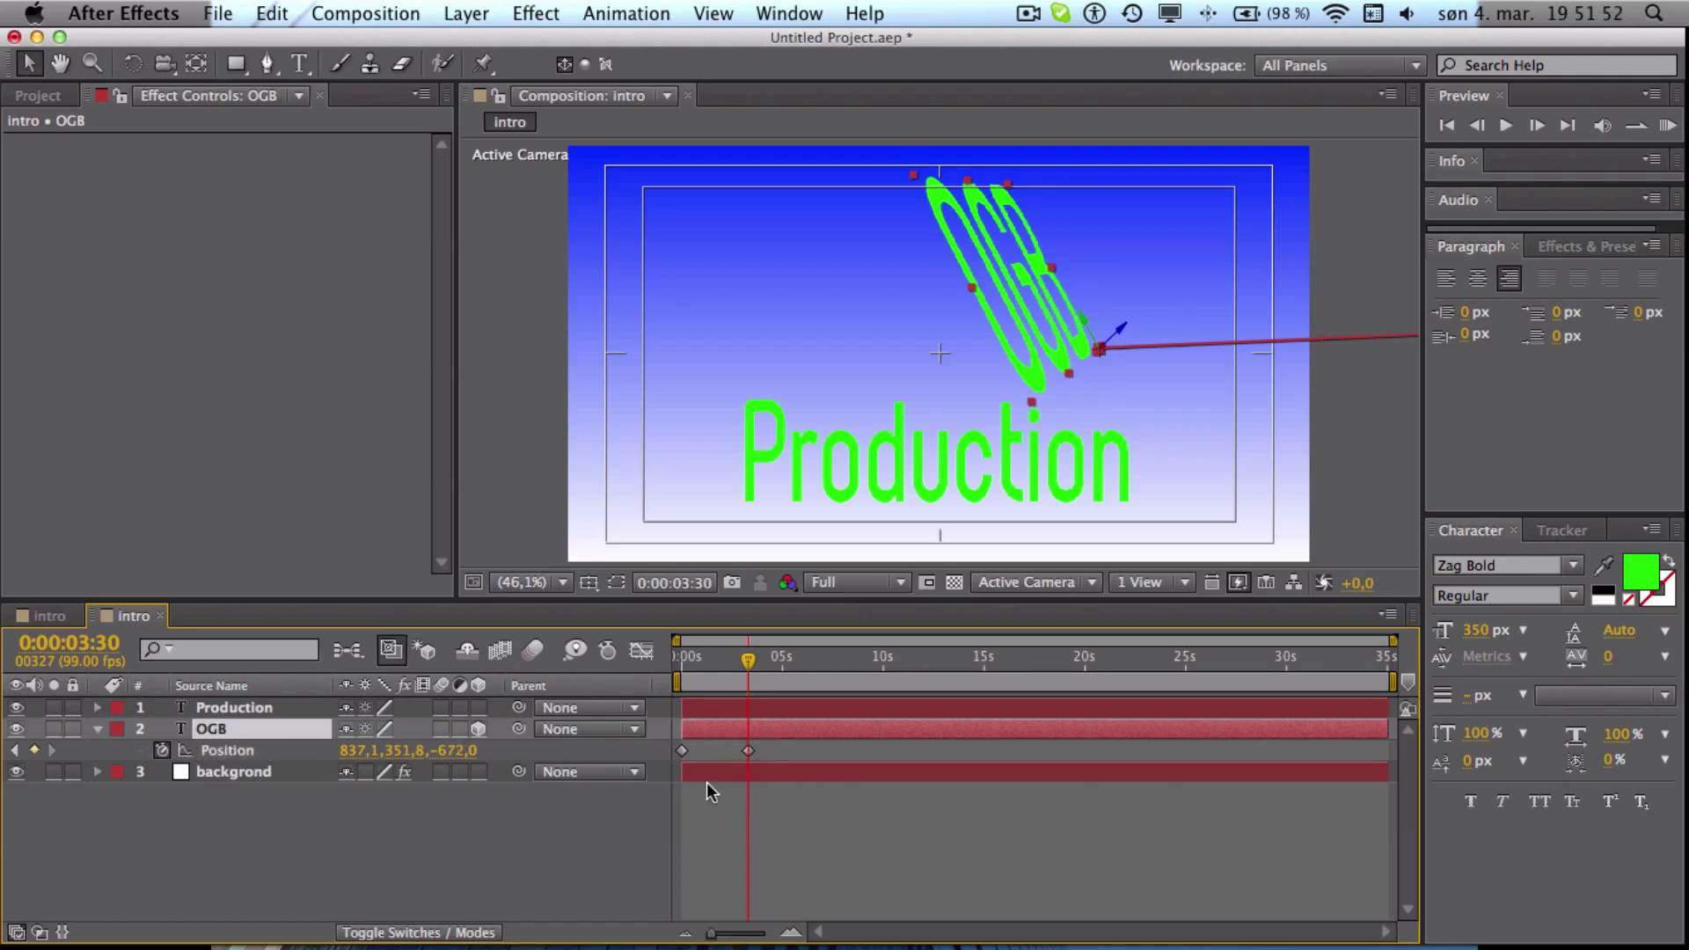
{"action": "key", "text": "r"}
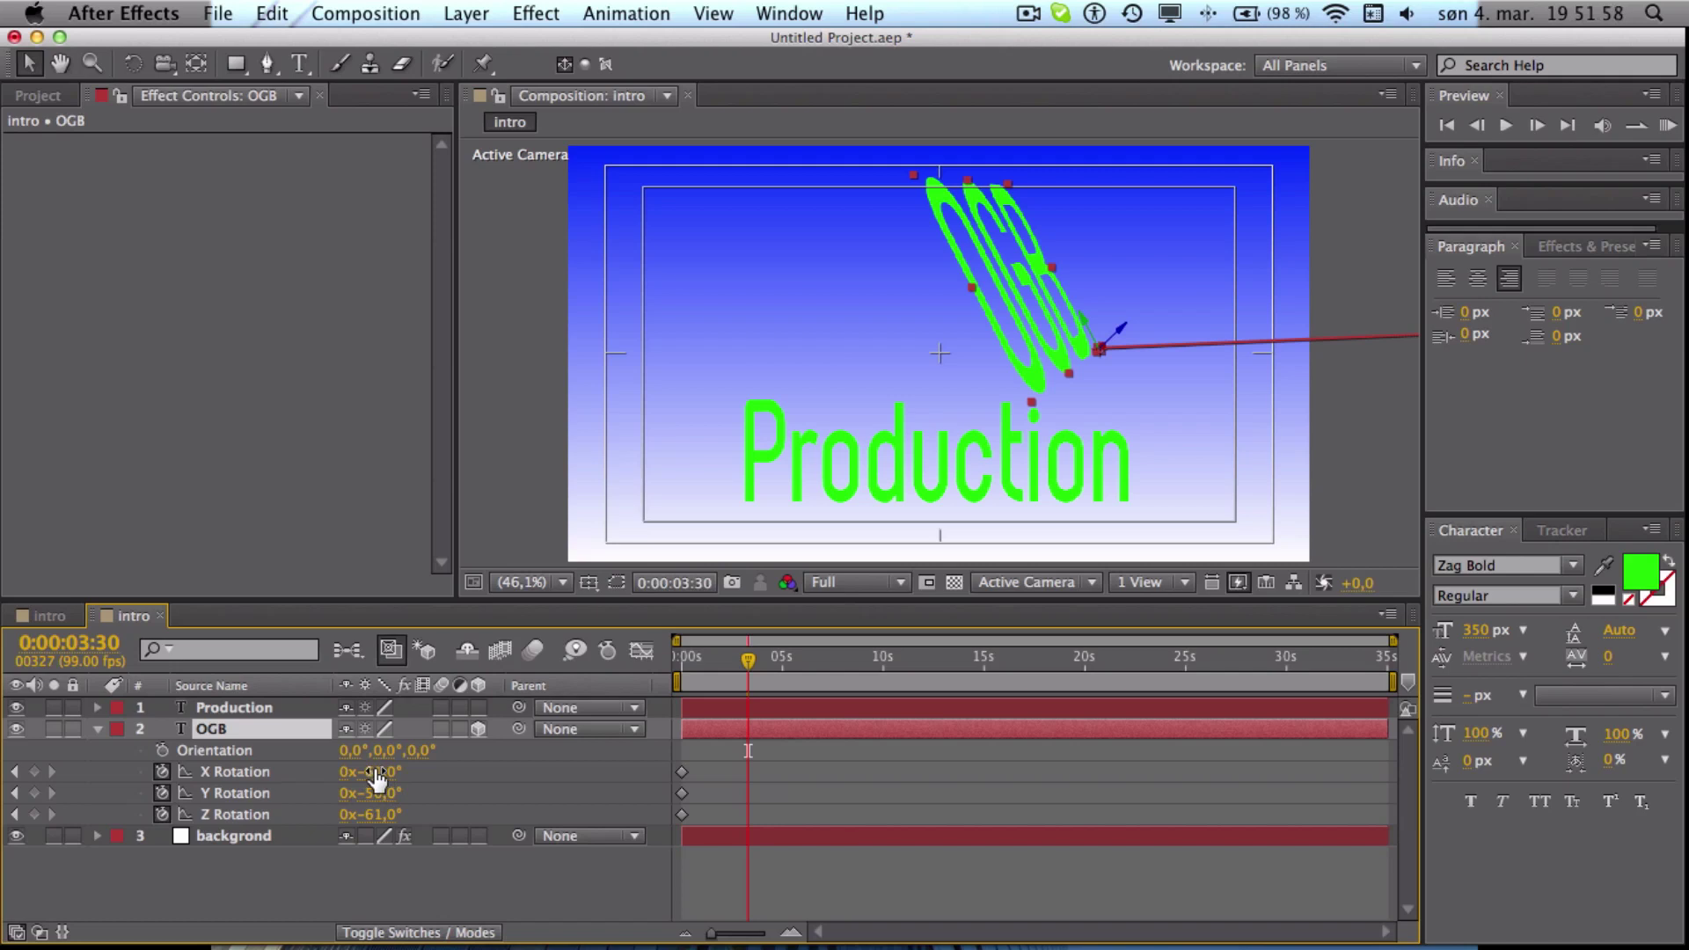
{"action": "mouse_move", "coordinate": [383, 778]}
{"action": "left_mouse_down"}
{"action": "mouse_move", "coordinate": [353, 771]}
{"action": "mouse_move", "coordinate": [371, 771]}
{"action": "left_mouse_up"}
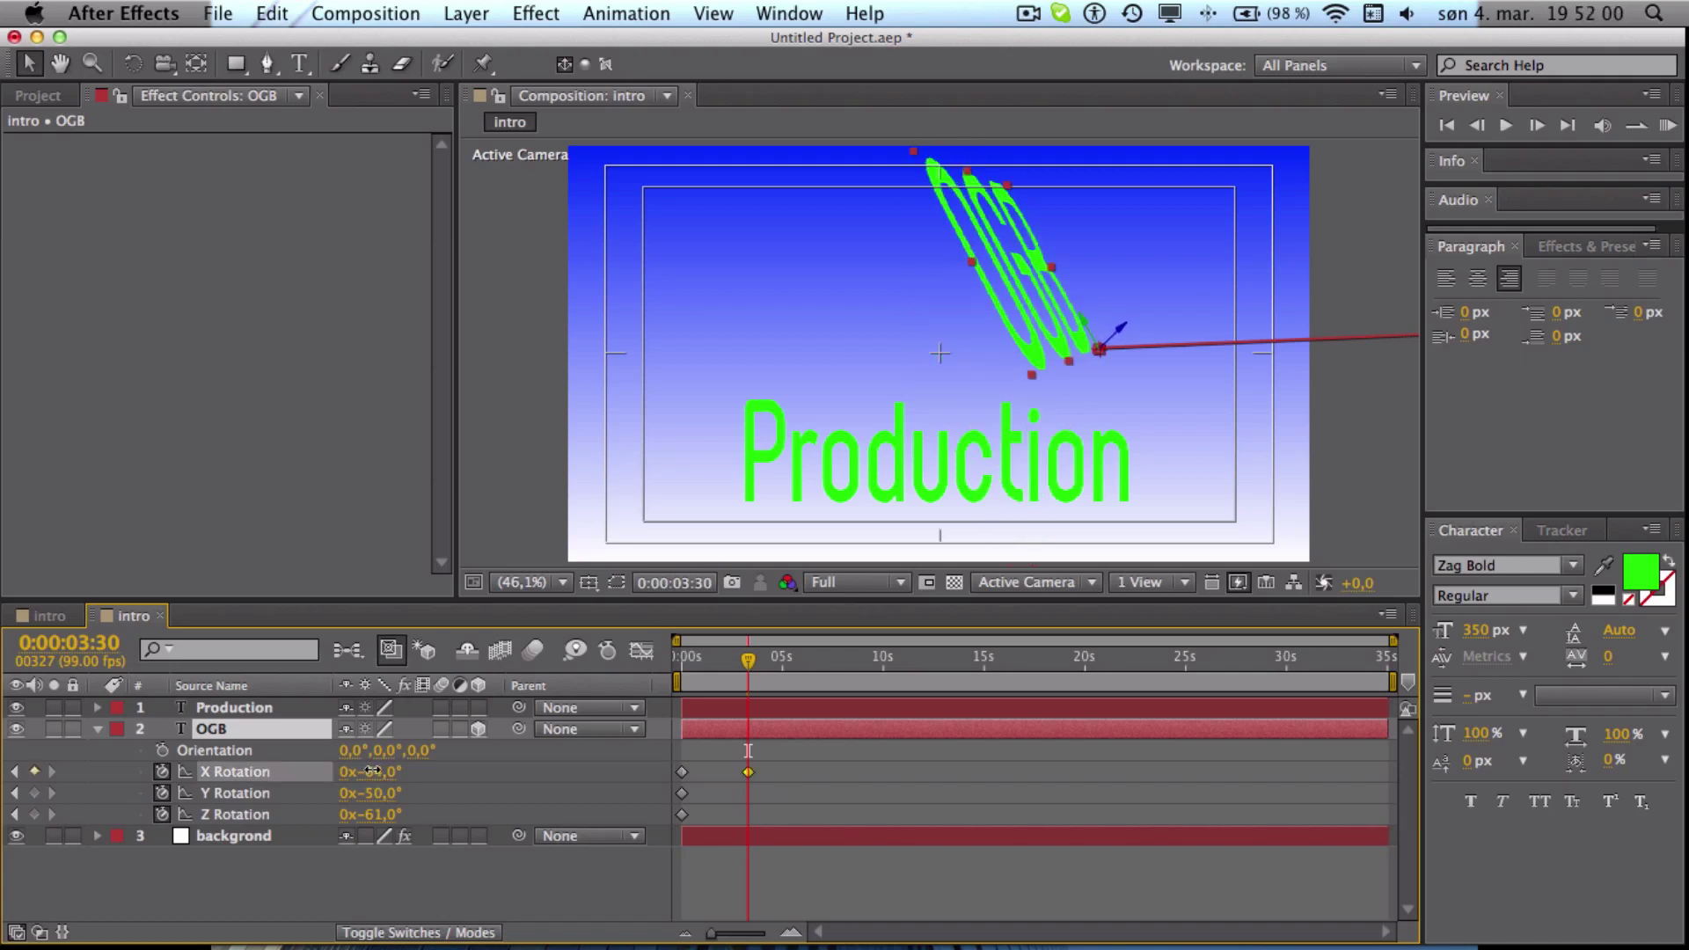
{"action": "left_click", "coordinate": [371, 772]}
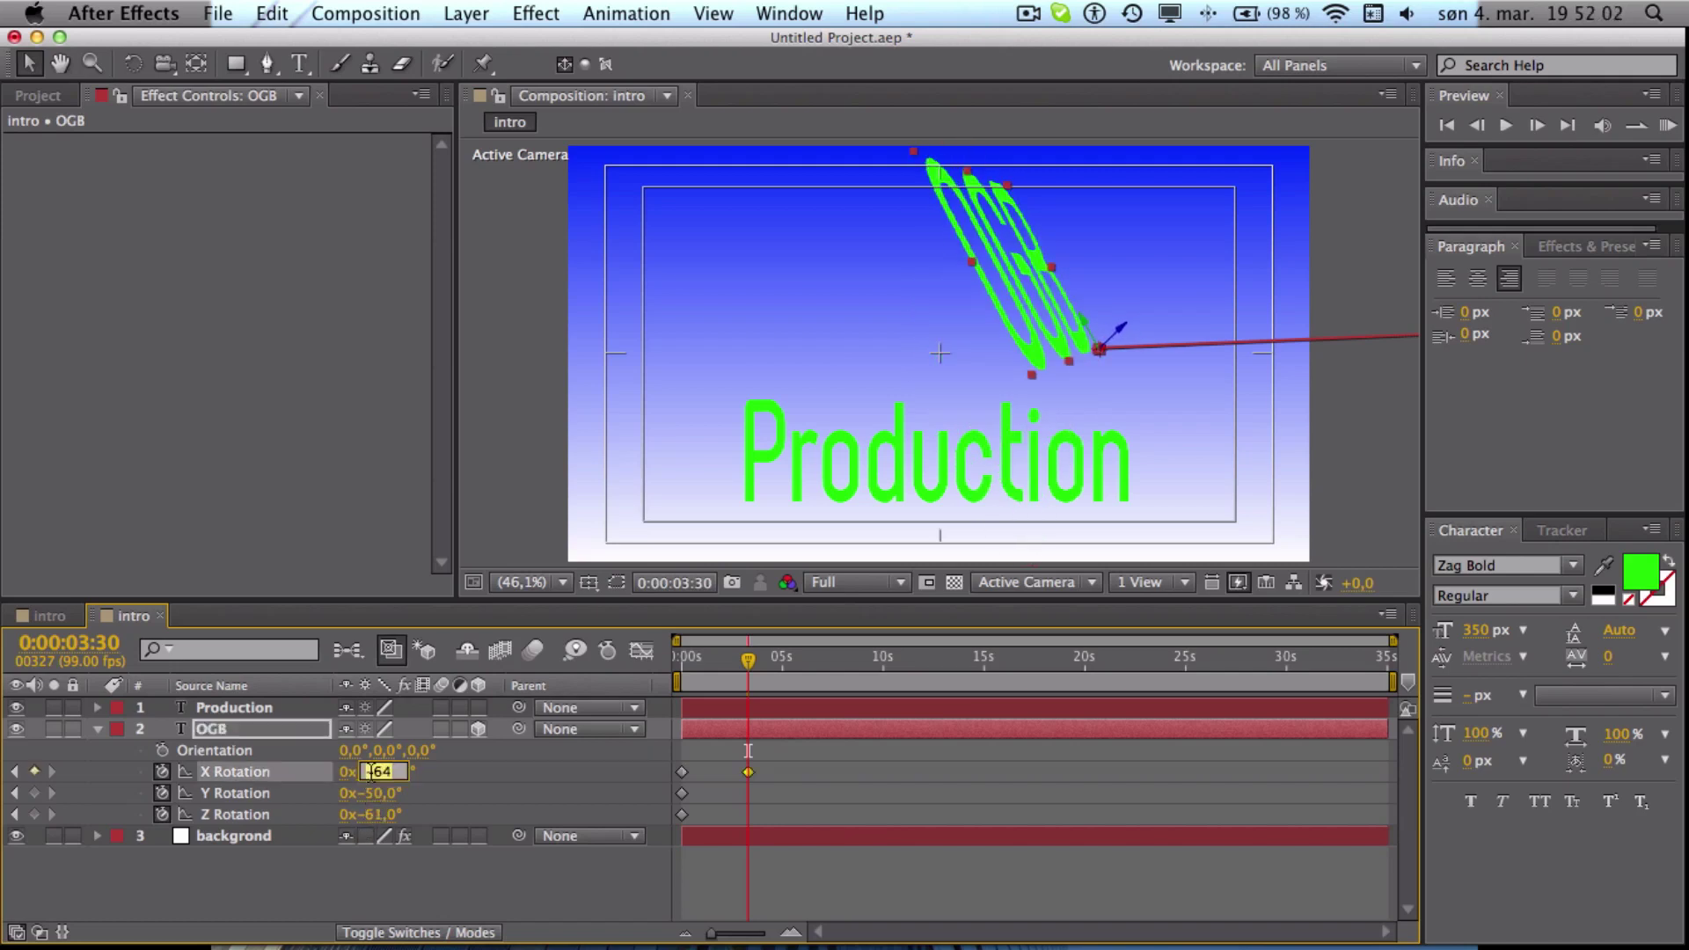
{"action": "type", "text": "0"}
{"action": "key", "text": "Return"}
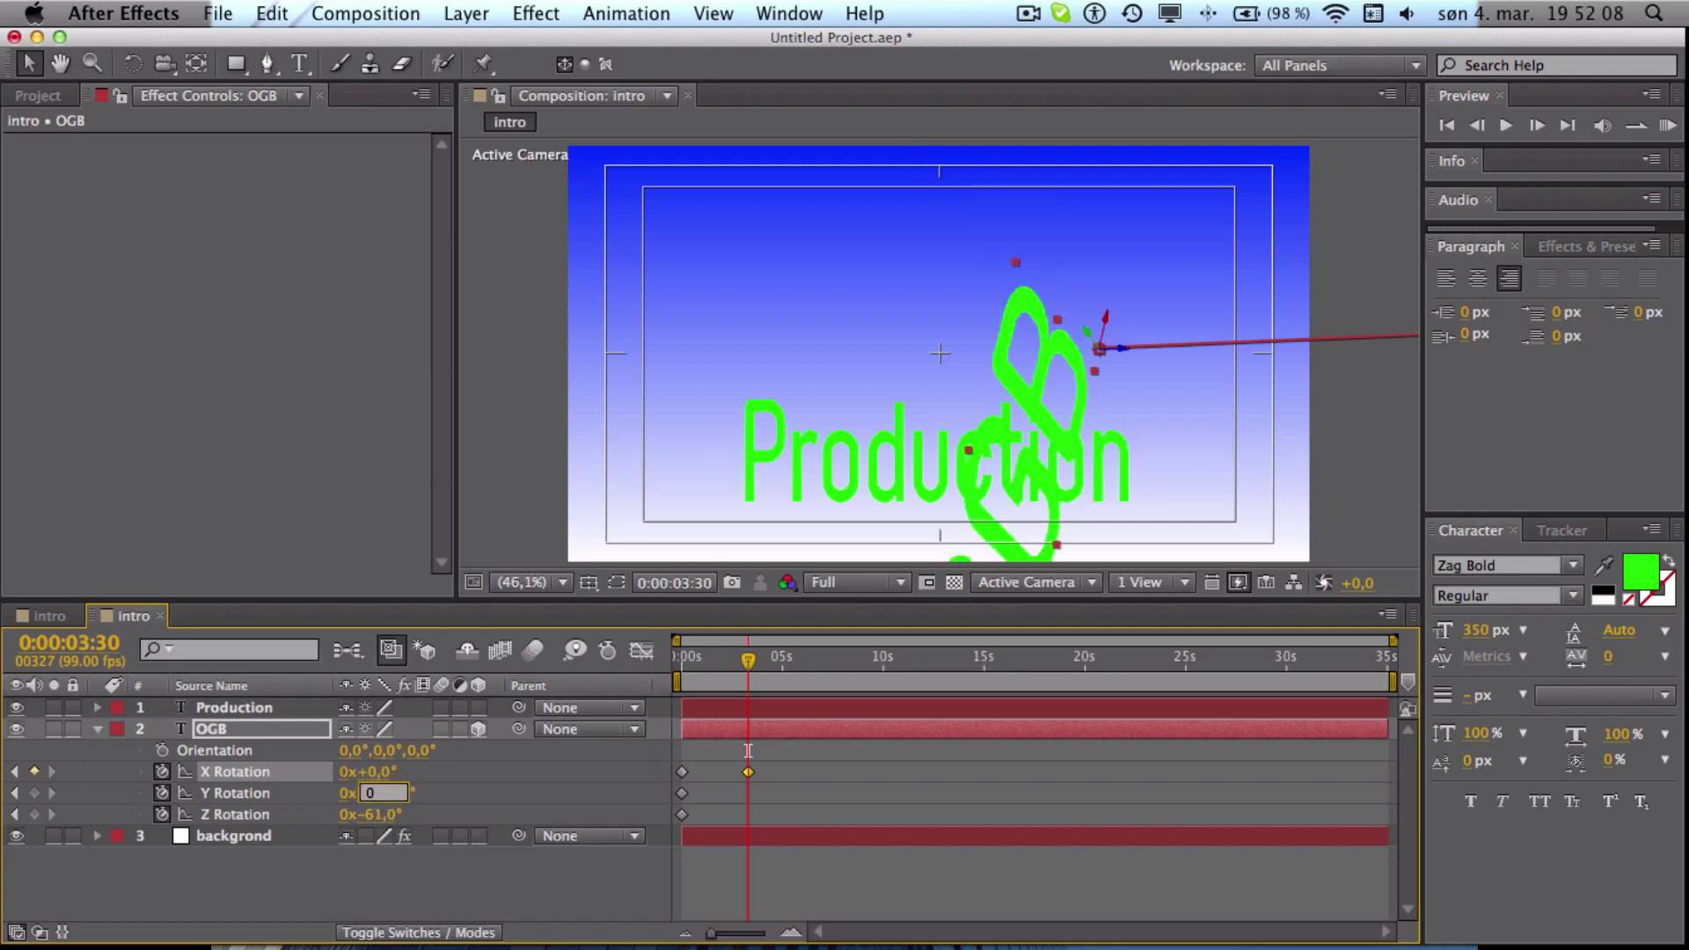
{"action": "key", "text": "Return"}
{"action": "left_click", "coordinate": [378, 815]}
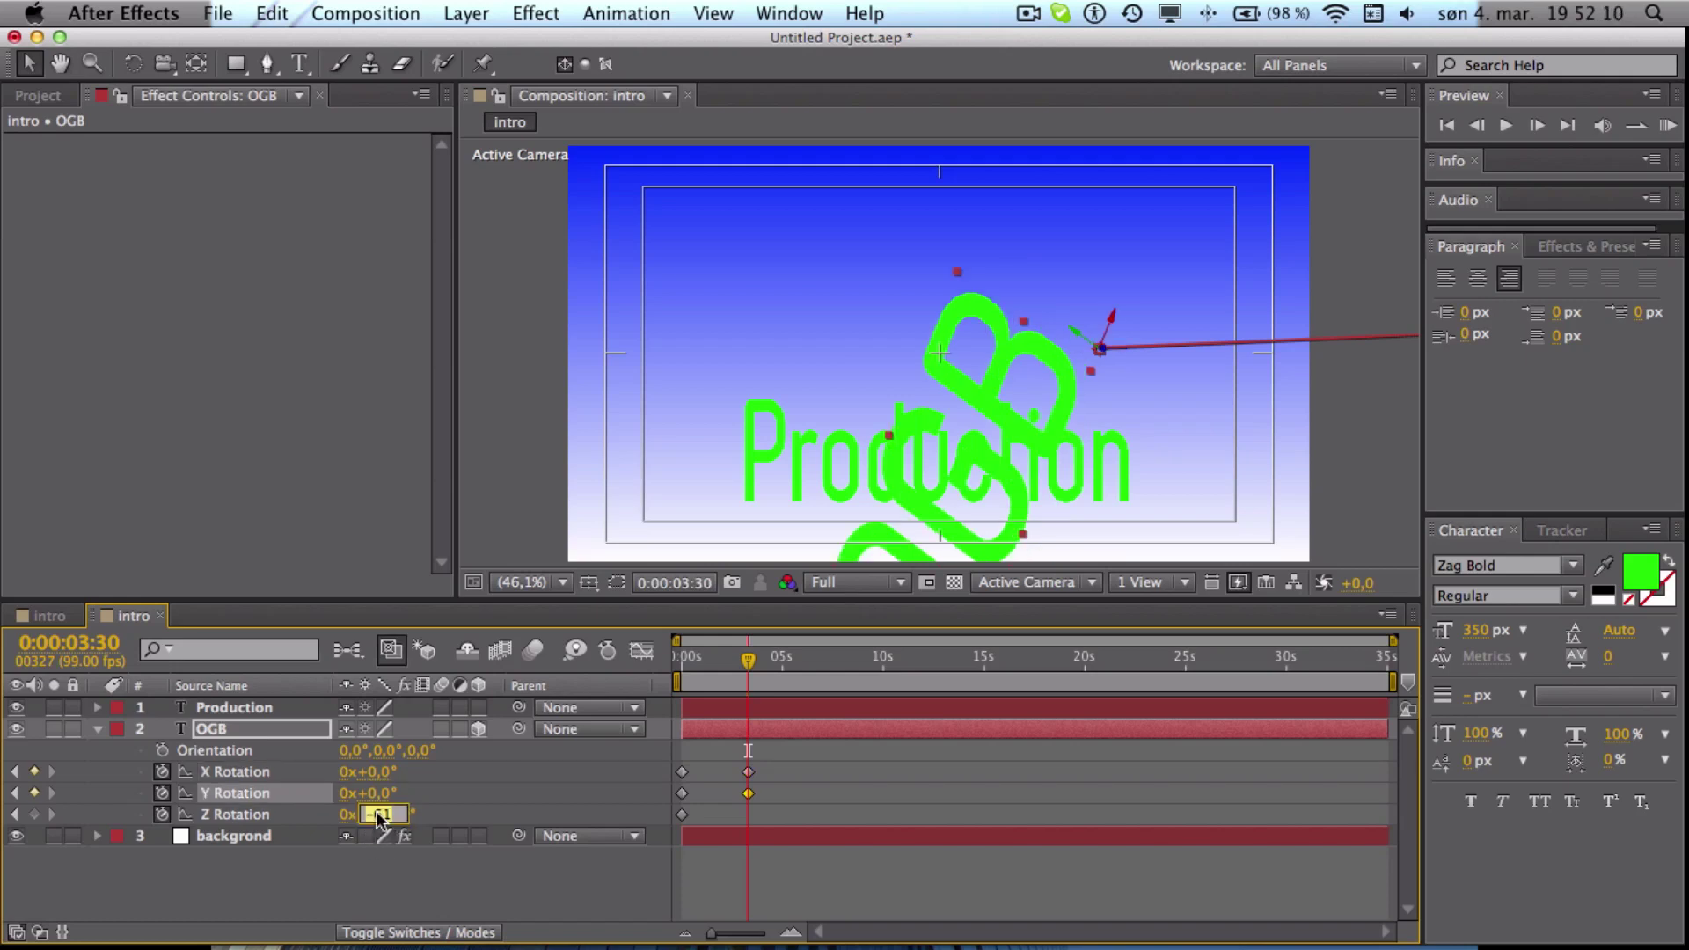
{"action": "type", "text": "0"}
{"action": "key", "text": "Return"}
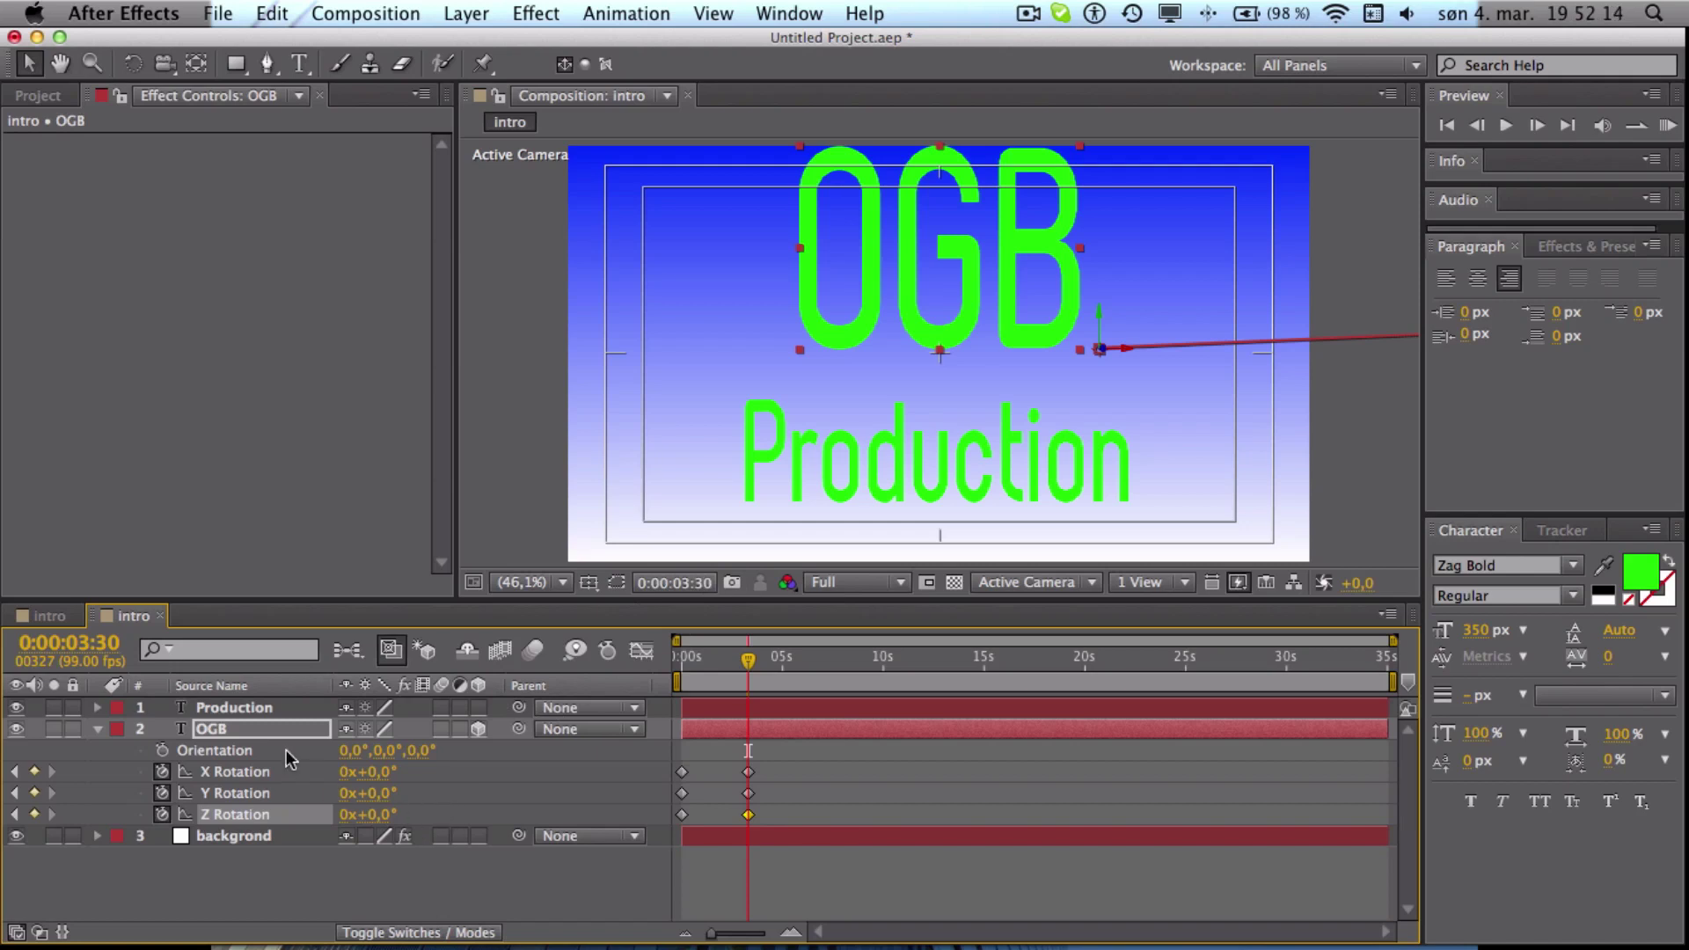
Set the Z value of the OGB layer's Position keyframe at 0:00:03:30 to -266
{"action": "left_click", "coordinate": [212, 730]}
{"action": "key", "text": "p"}
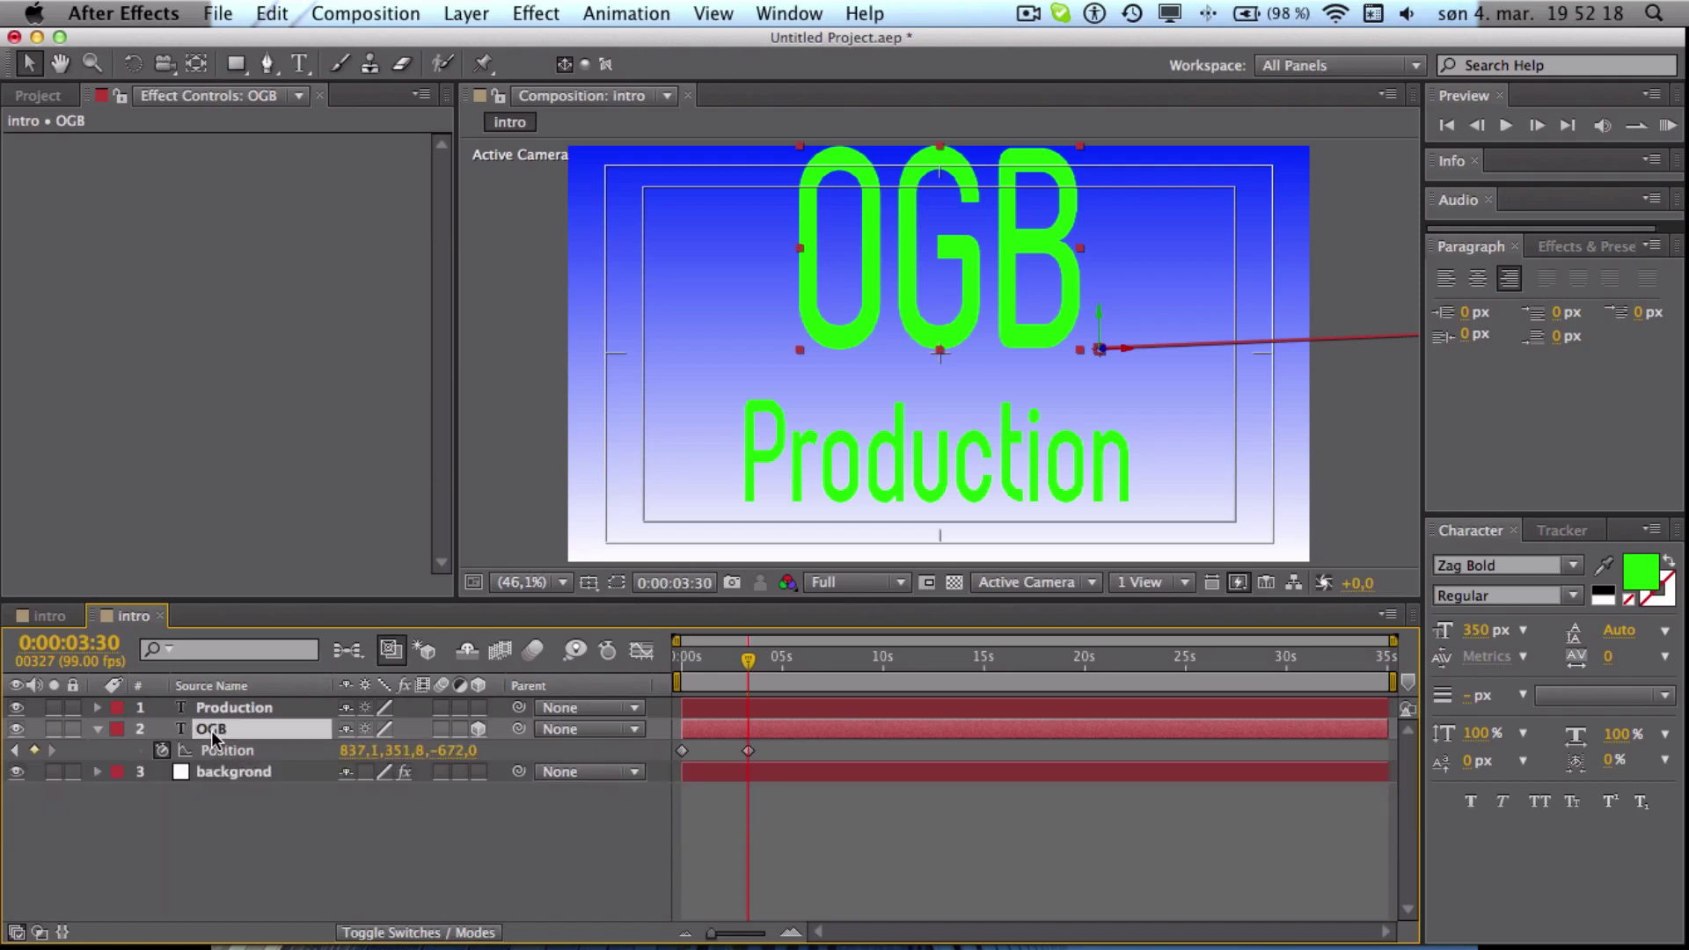
{"action": "left_click_drag", "start_coordinate": [446, 756], "coordinate": [664, 733]}
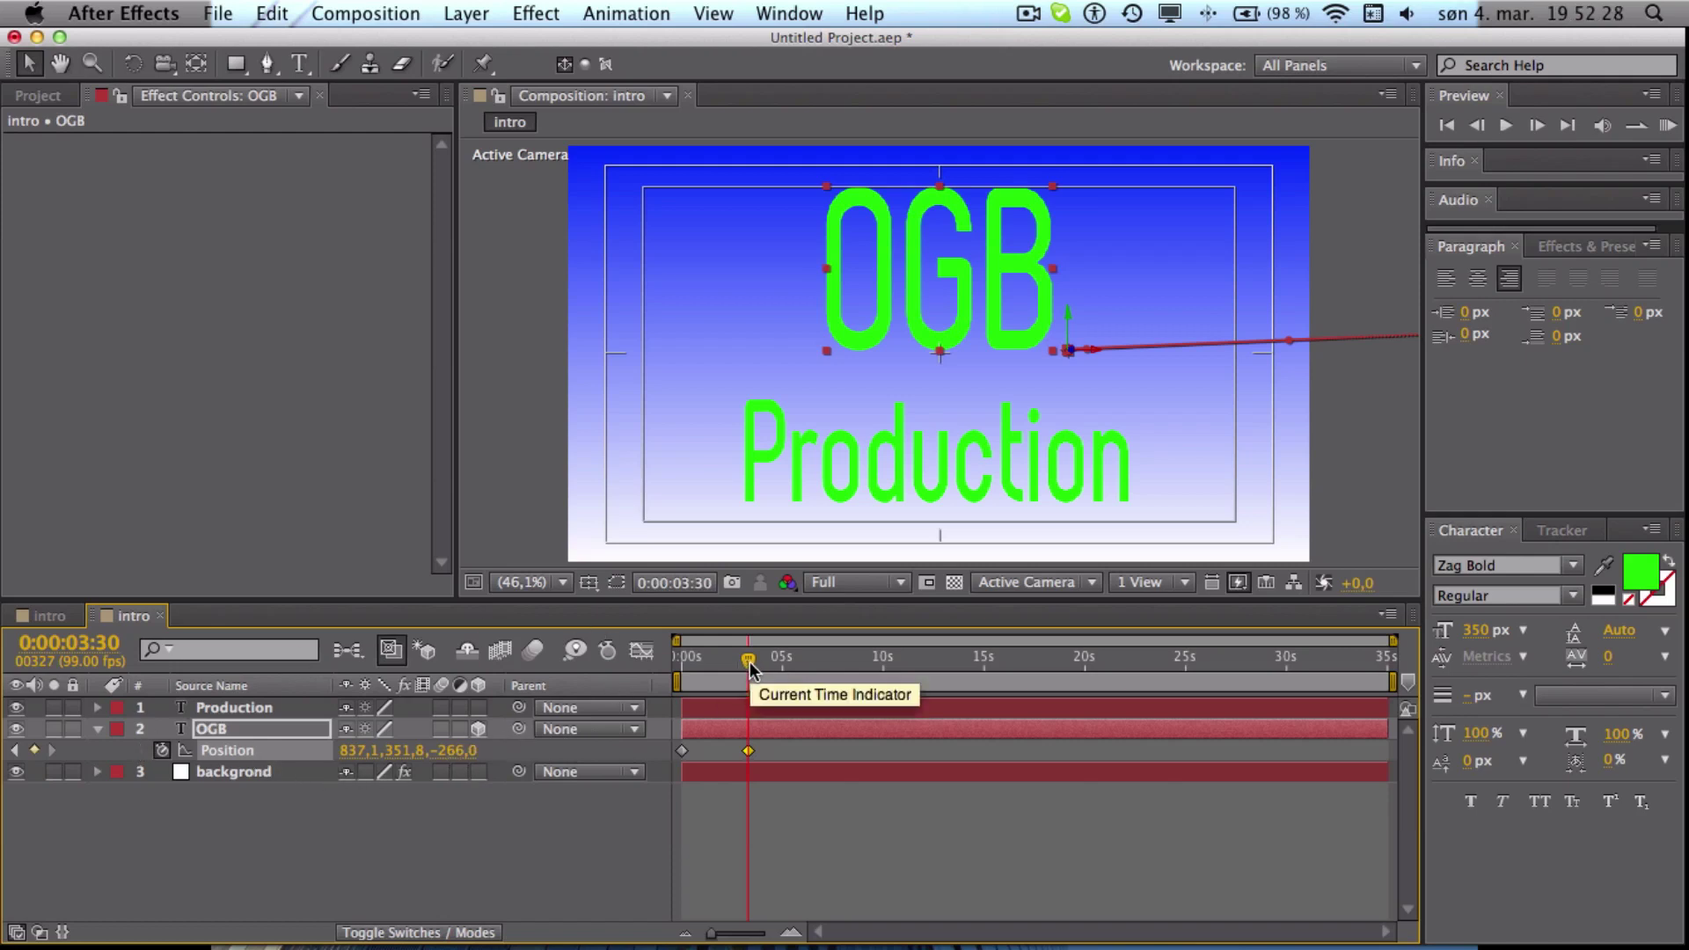
Preview the OGB animation from the start of the composition and collapse the OGB layer's properties
{"action": "left_click_drag", "start_coordinate": [748, 660], "coordinate": [619, 674]}
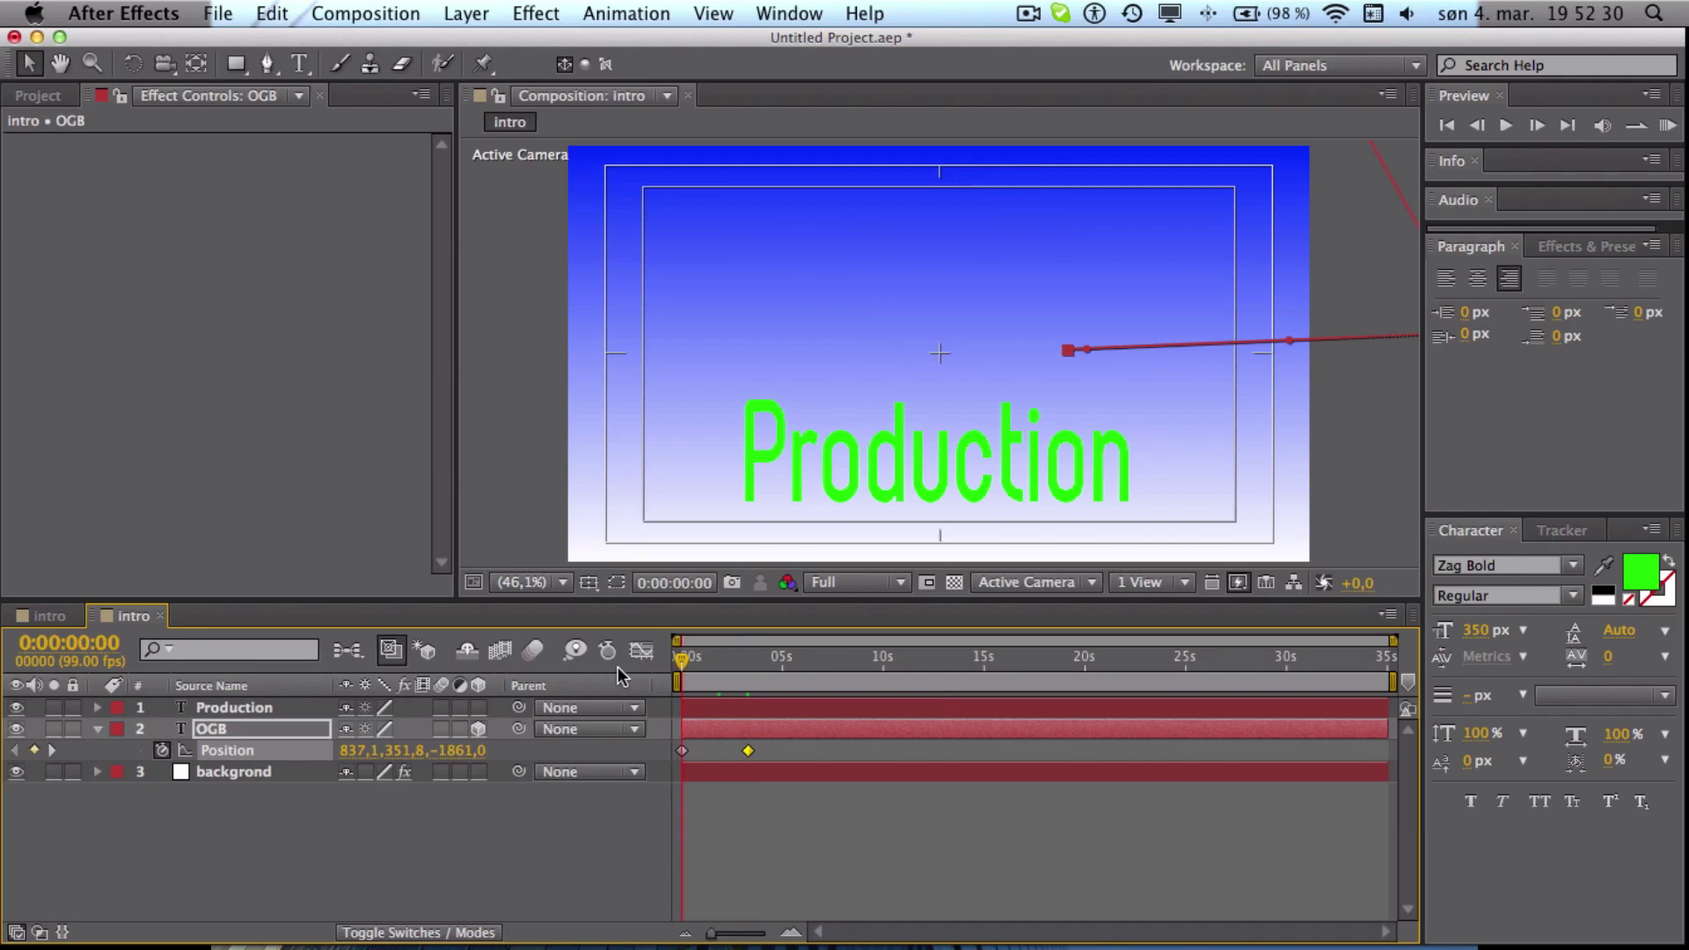
{"action": "key", "text": "space"}
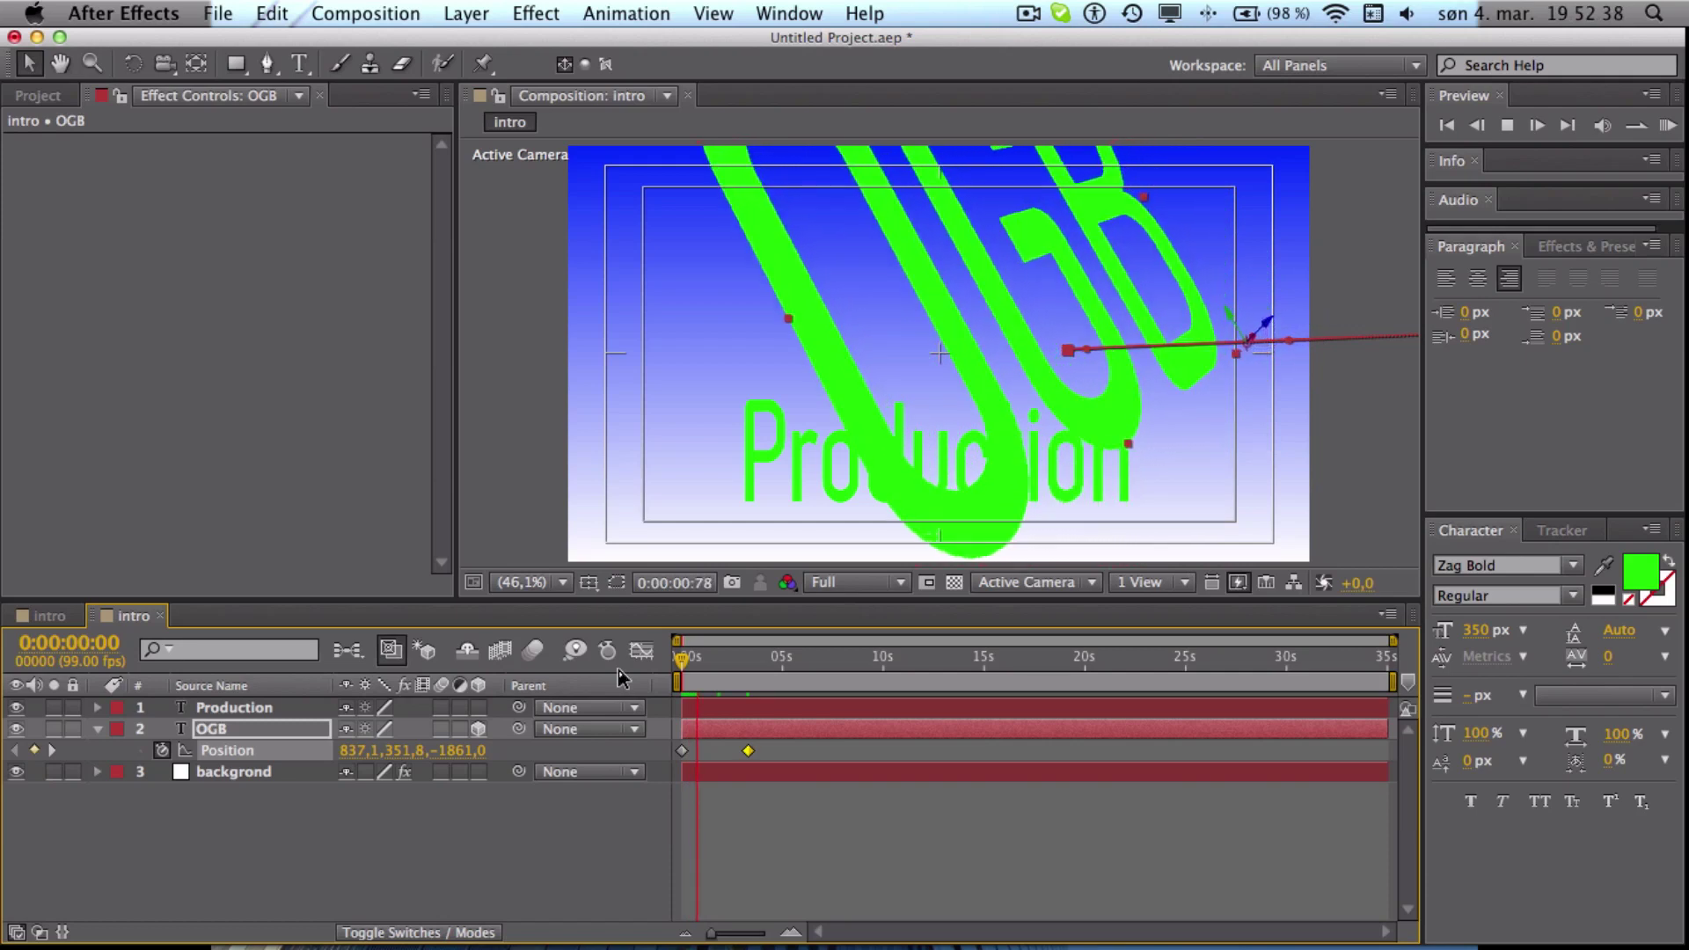
{"action": "left_click", "coordinate": [92, 729]}
{"action": "left_click", "coordinate": [94, 730]}
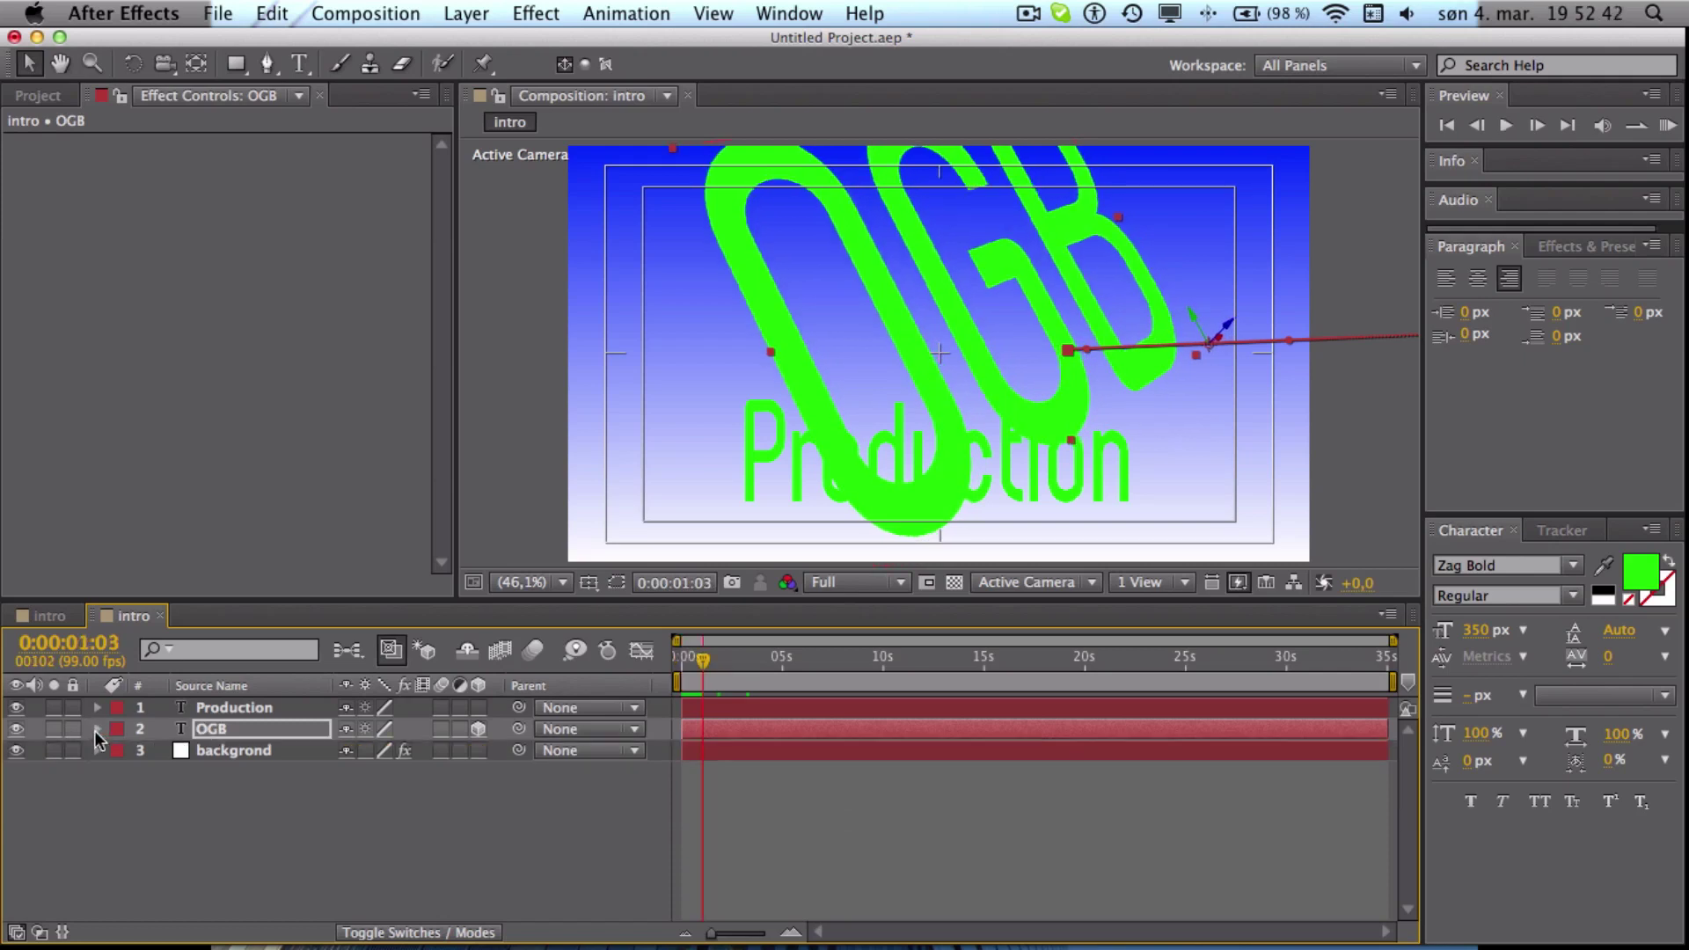
{"action": "key", "text": "space"}
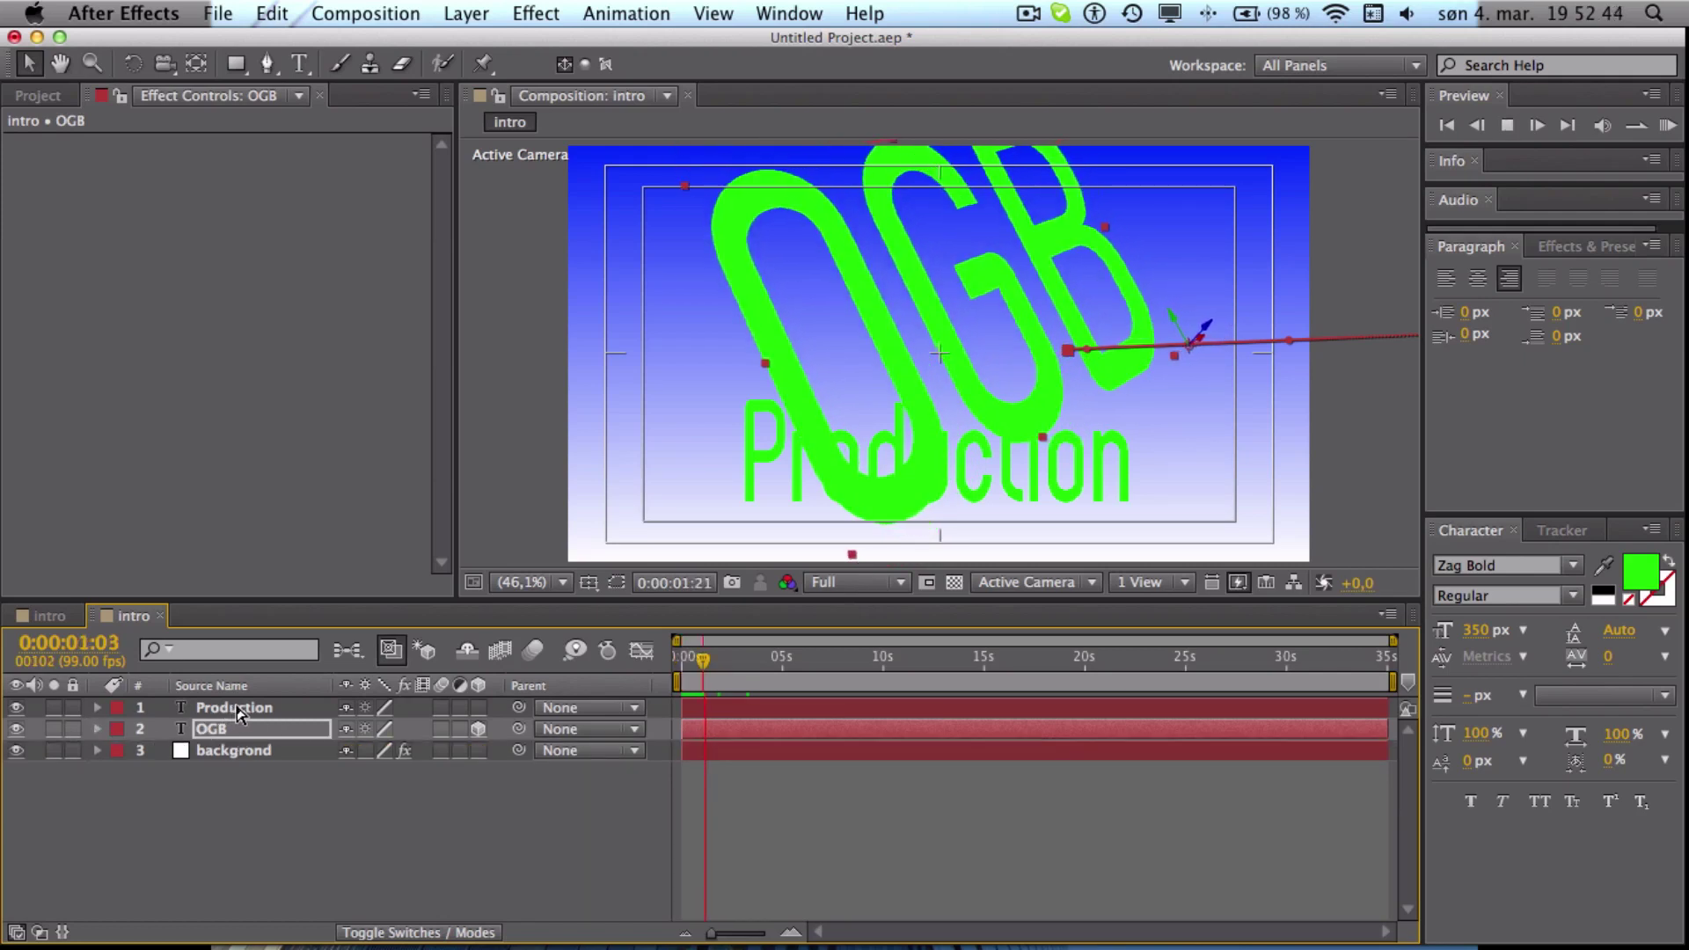
{"action": "left_click", "coordinate": [716, 661]}
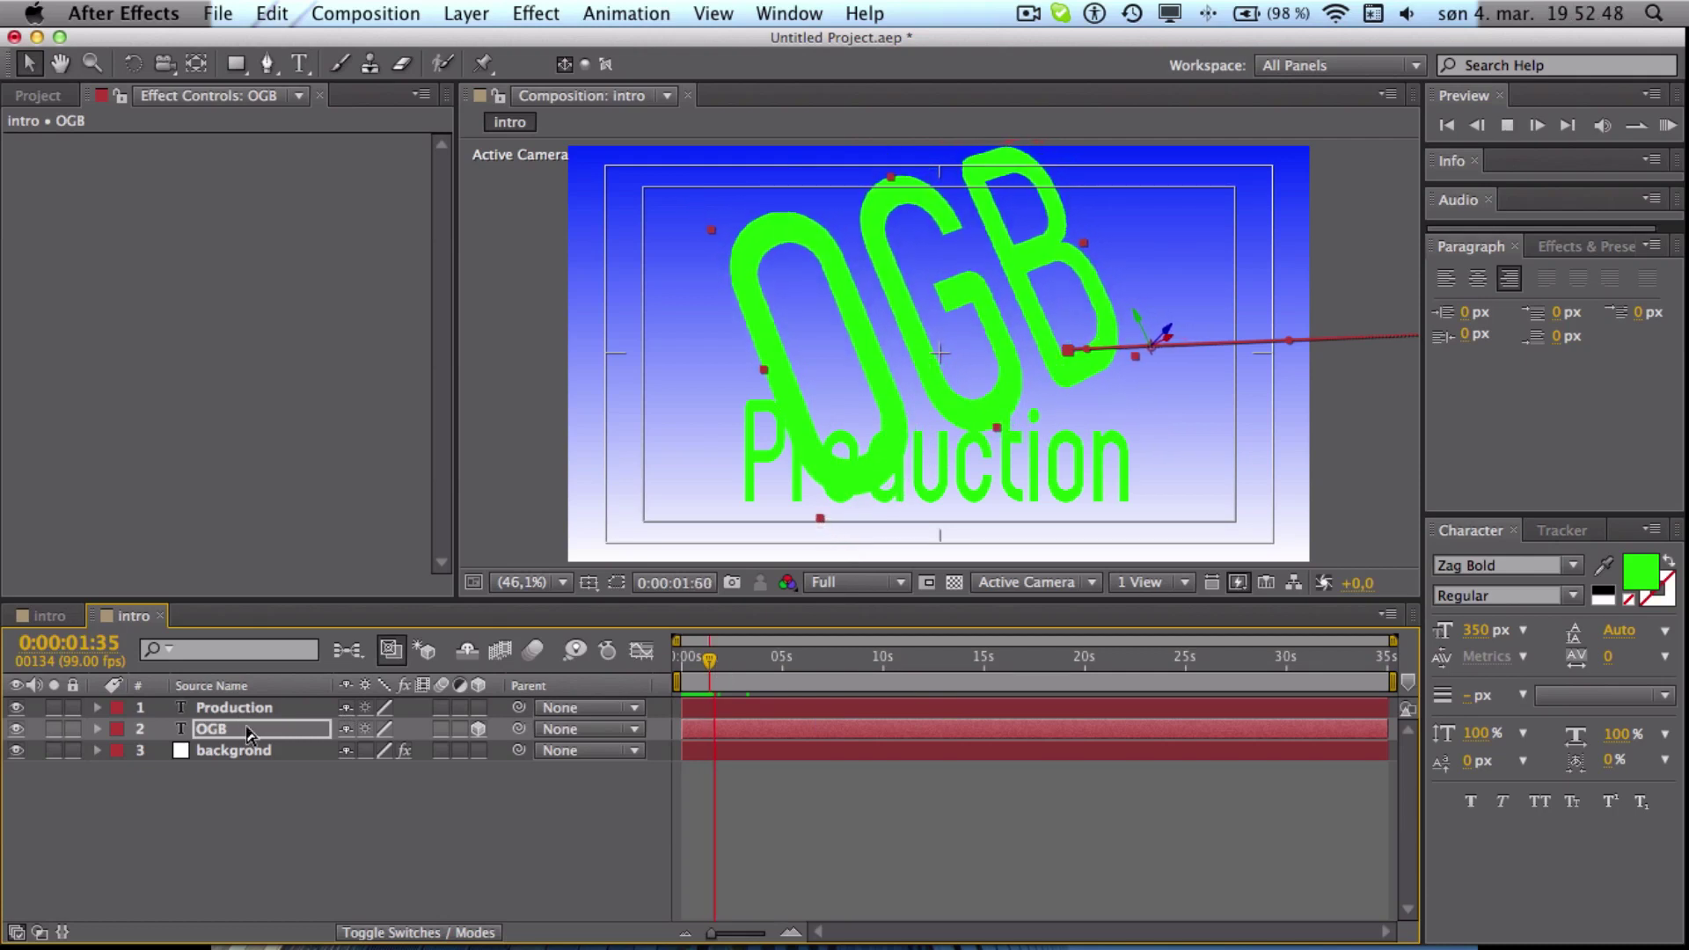
Keyframe the Production layer's Position with a Y value of 941.7 and place that keyframe at 0:00:00:00
{"action": "left_click", "coordinate": [224, 706]}
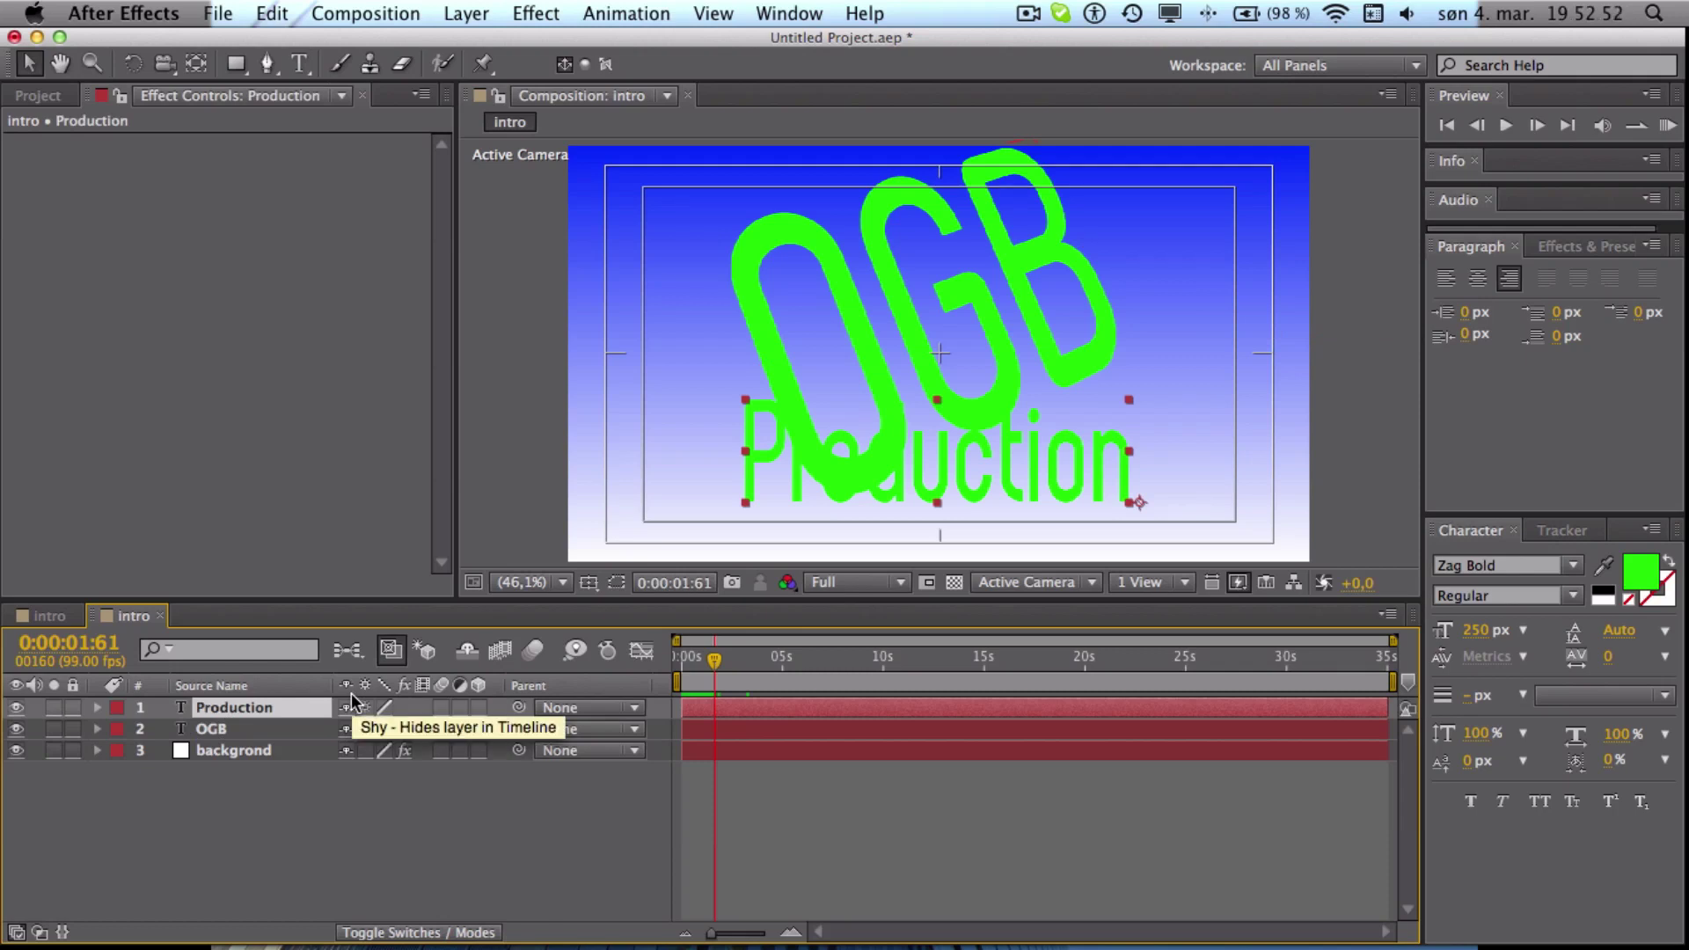
{"action": "key", "text": "p"}
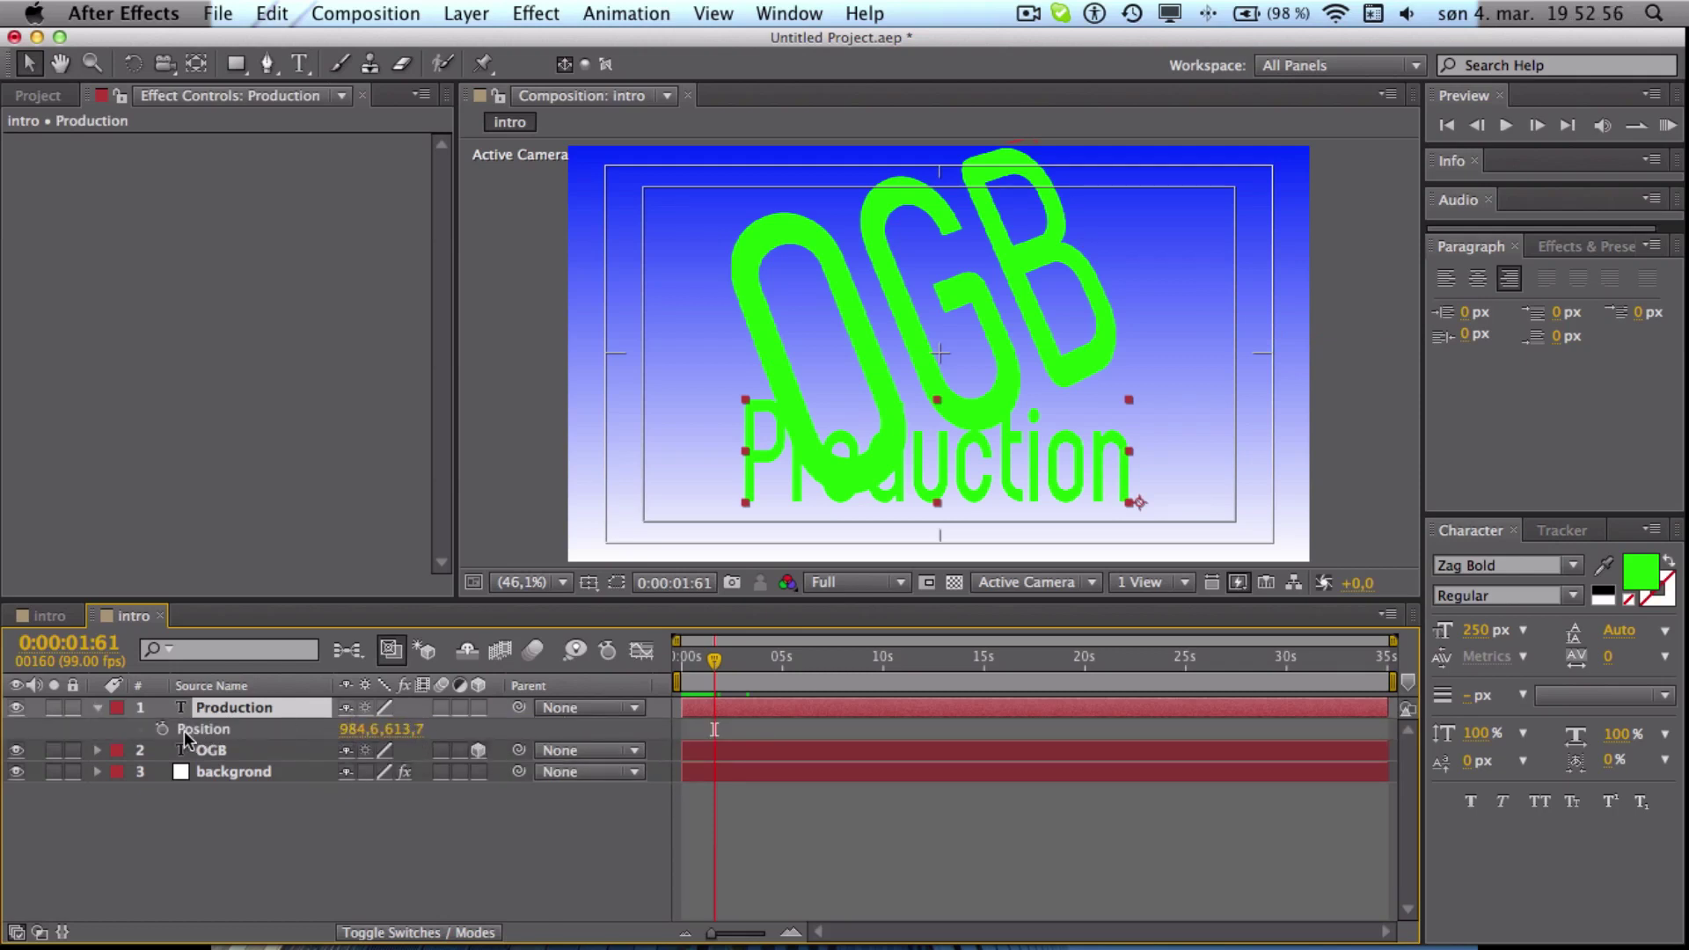
{"action": "left_click", "coordinate": [161, 728]}
{"action": "left_click_drag", "start_coordinate": [409, 741], "coordinate": [840, 696]}
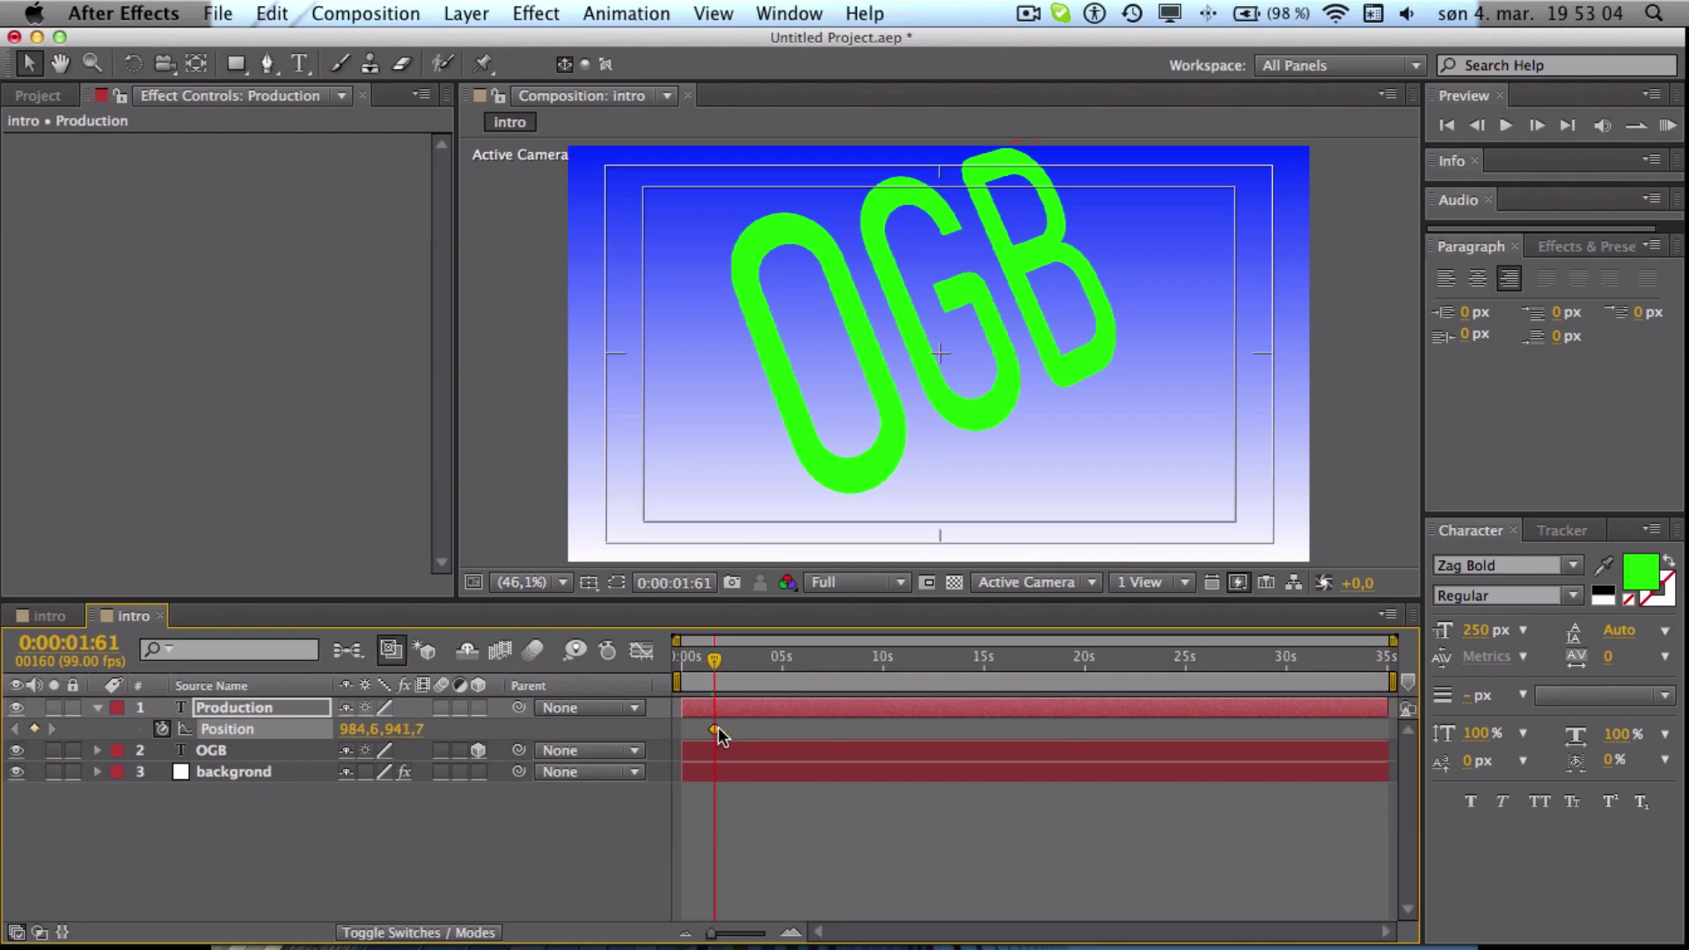
{"action": "mouse_move", "coordinate": [714, 730]}
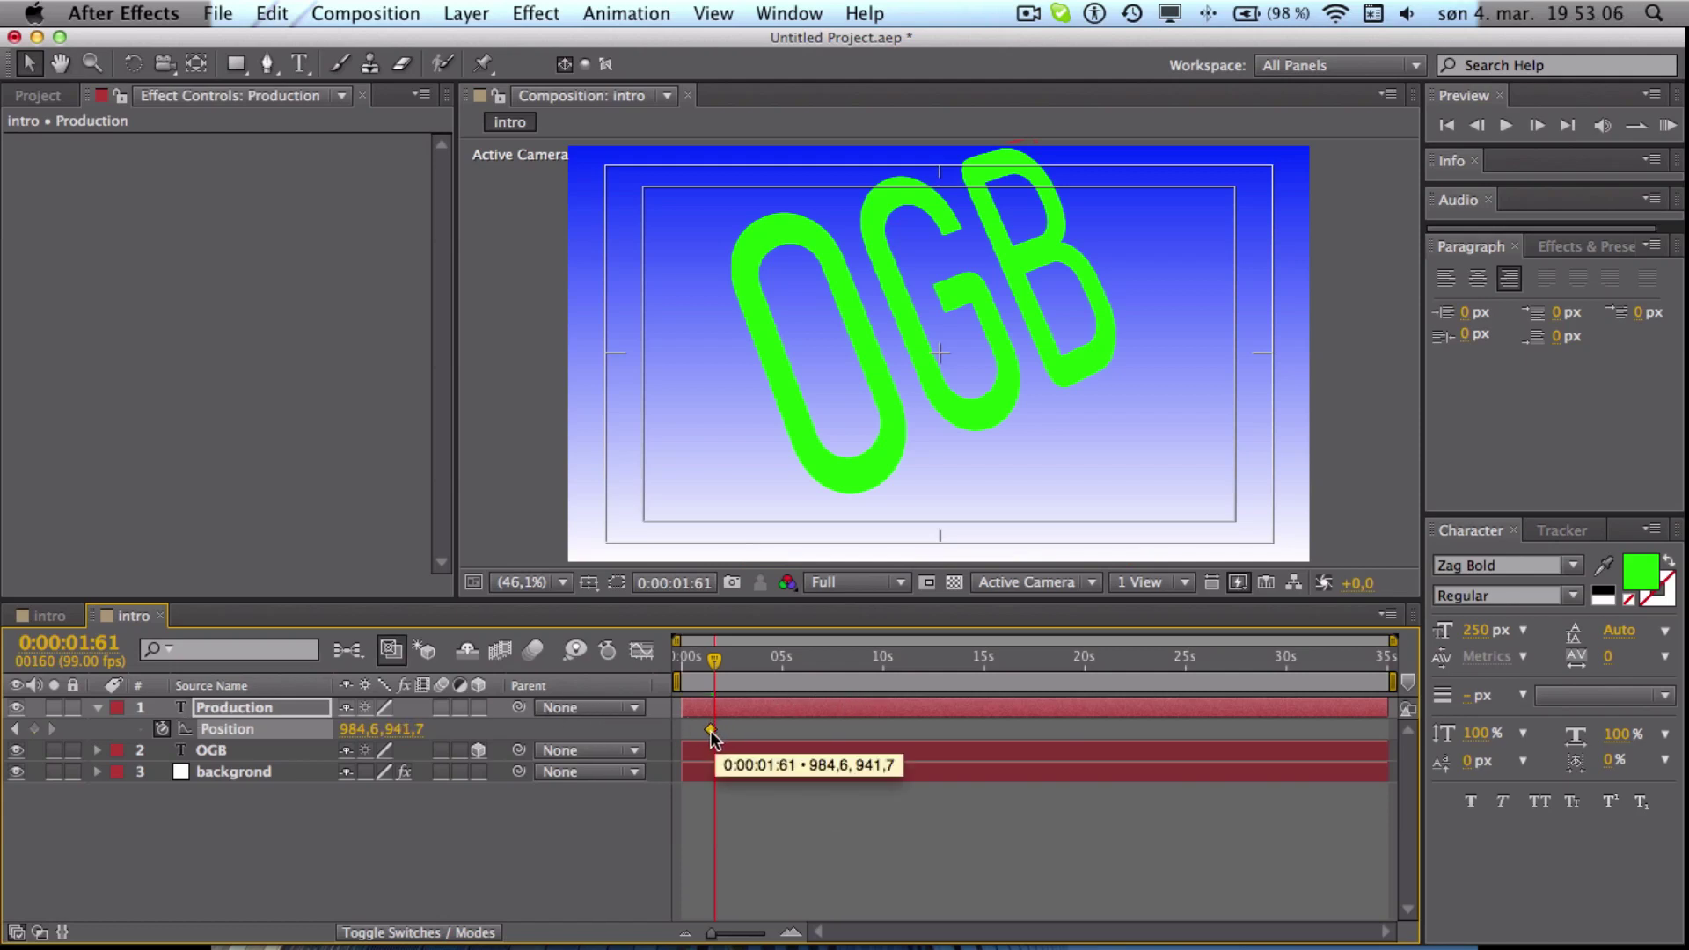
{"action": "left_click_drag", "start_coordinate": [709, 730], "coordinate": [687, 743]}
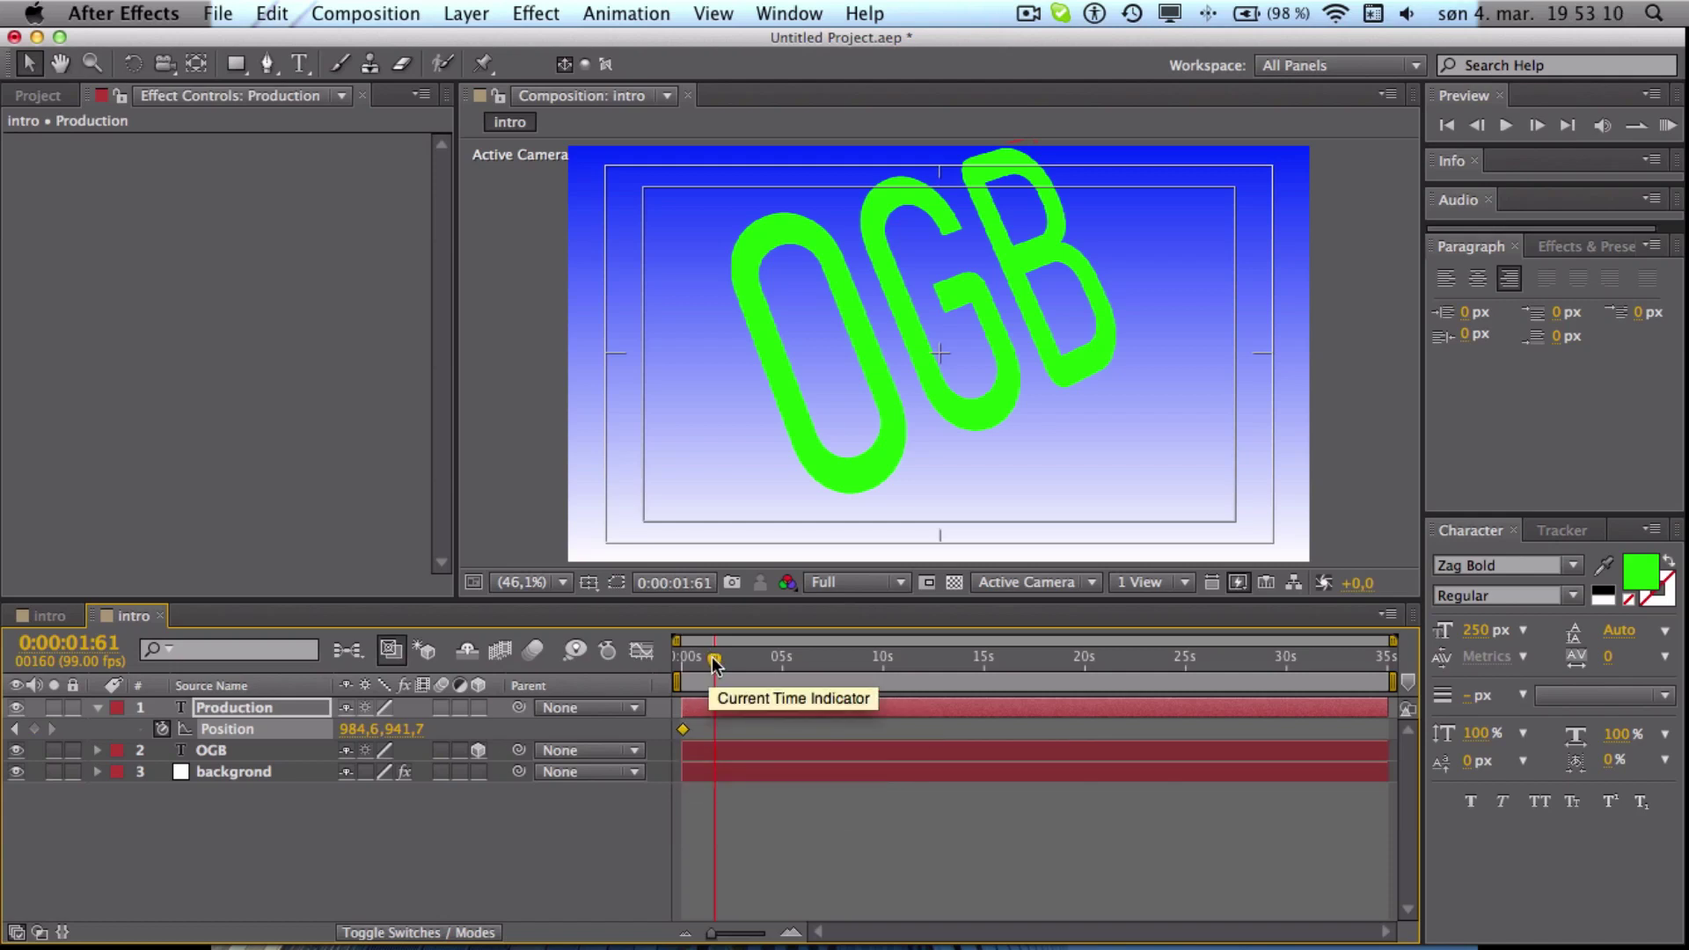
{"action": "left_click_drag", "start_coordinate": [714, 658], "coordinate": [679, 662]}
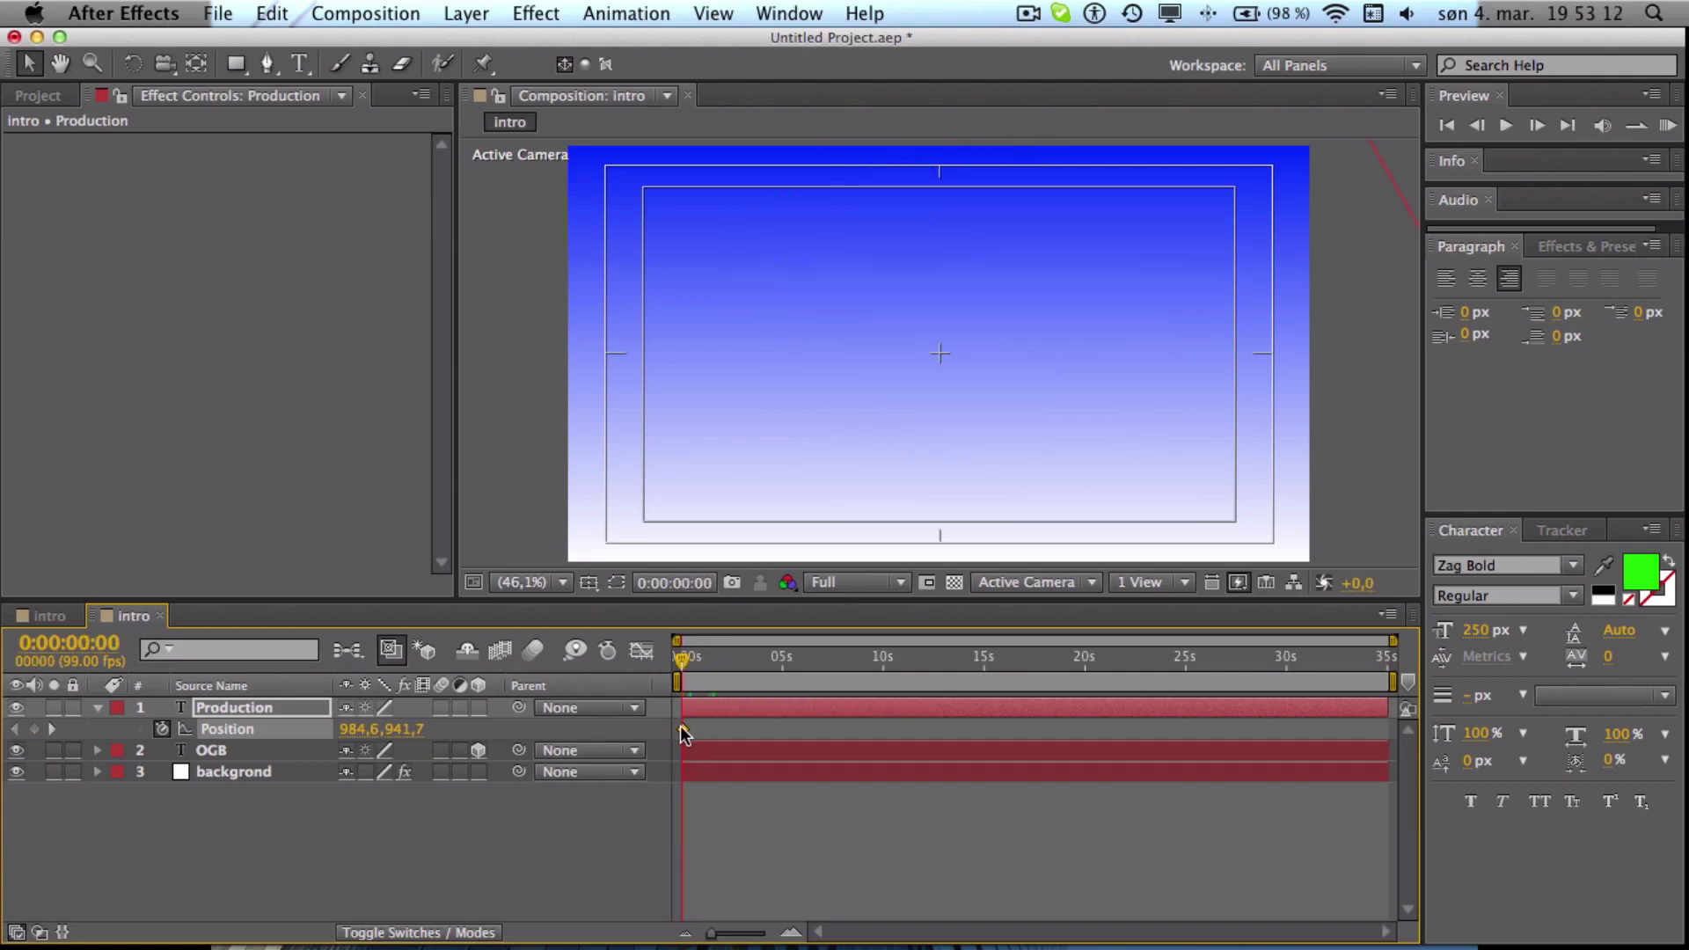
{"action": "left_click_drag", "start_coordinate": [685, 735], "coordinate": [686, 736]}
Add a Position keyframe for the Production layer at 0:00:04:48 with Y at 615.7, and return to the composition's start
{"action": "left_click_drag", "start_coordinate": [683, 660], "coordinate": [770, 661]}
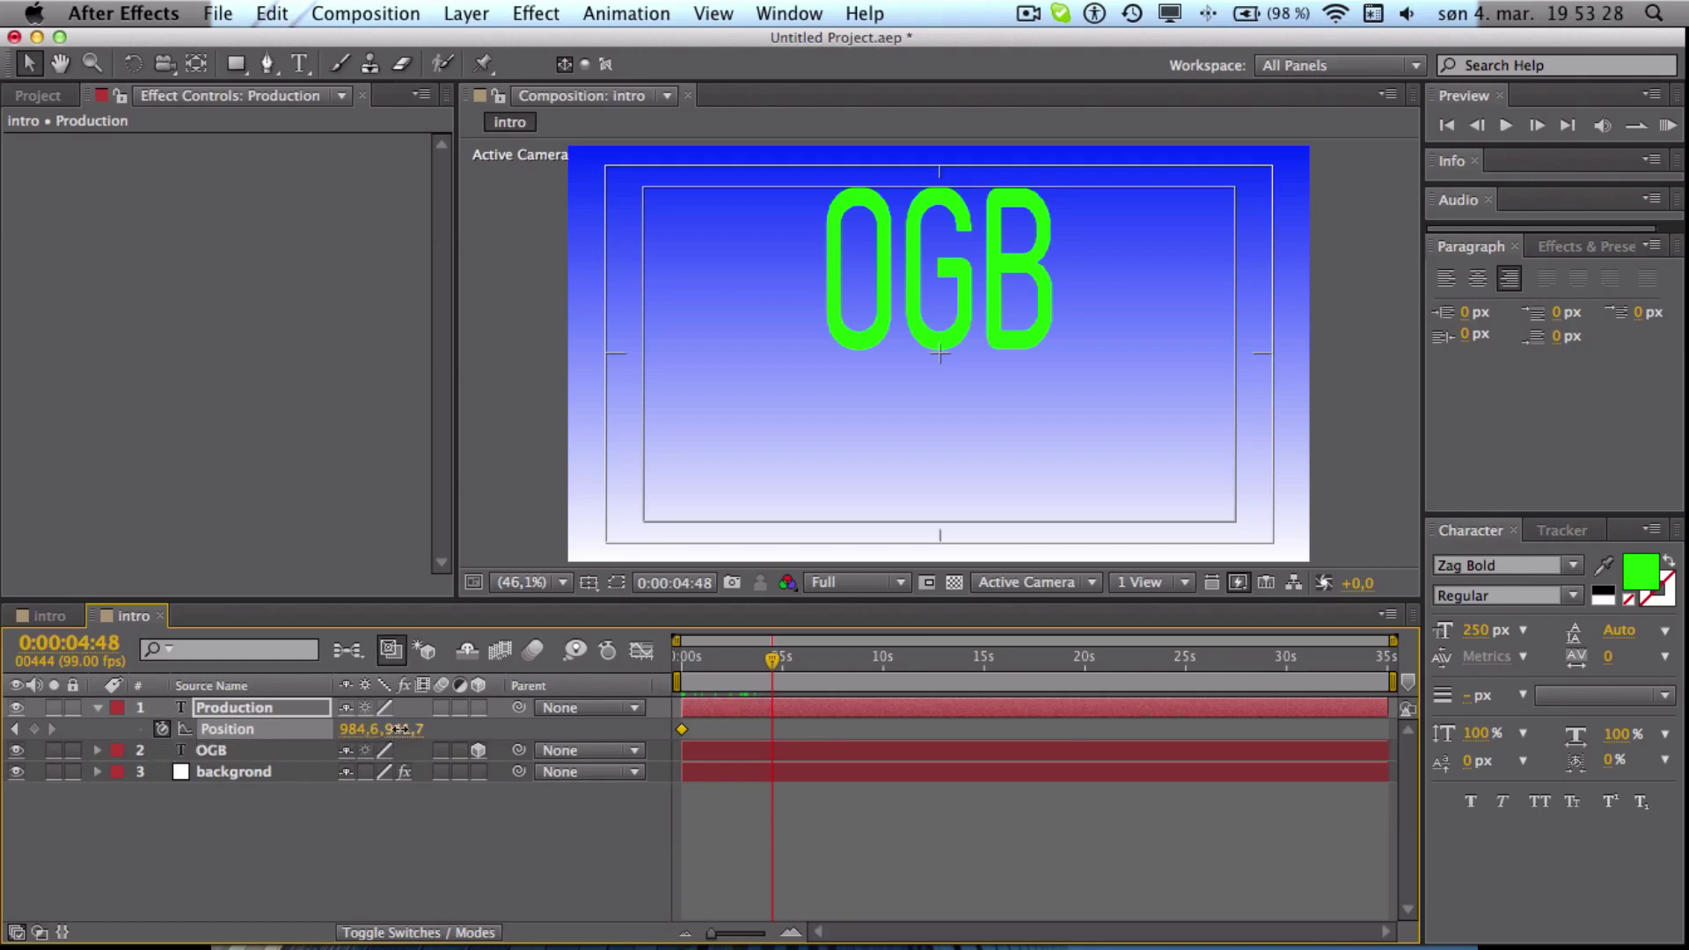
{"action": "left_click_drag", "start_coordinate": [400, 729], "coordinate": [22, 737]}
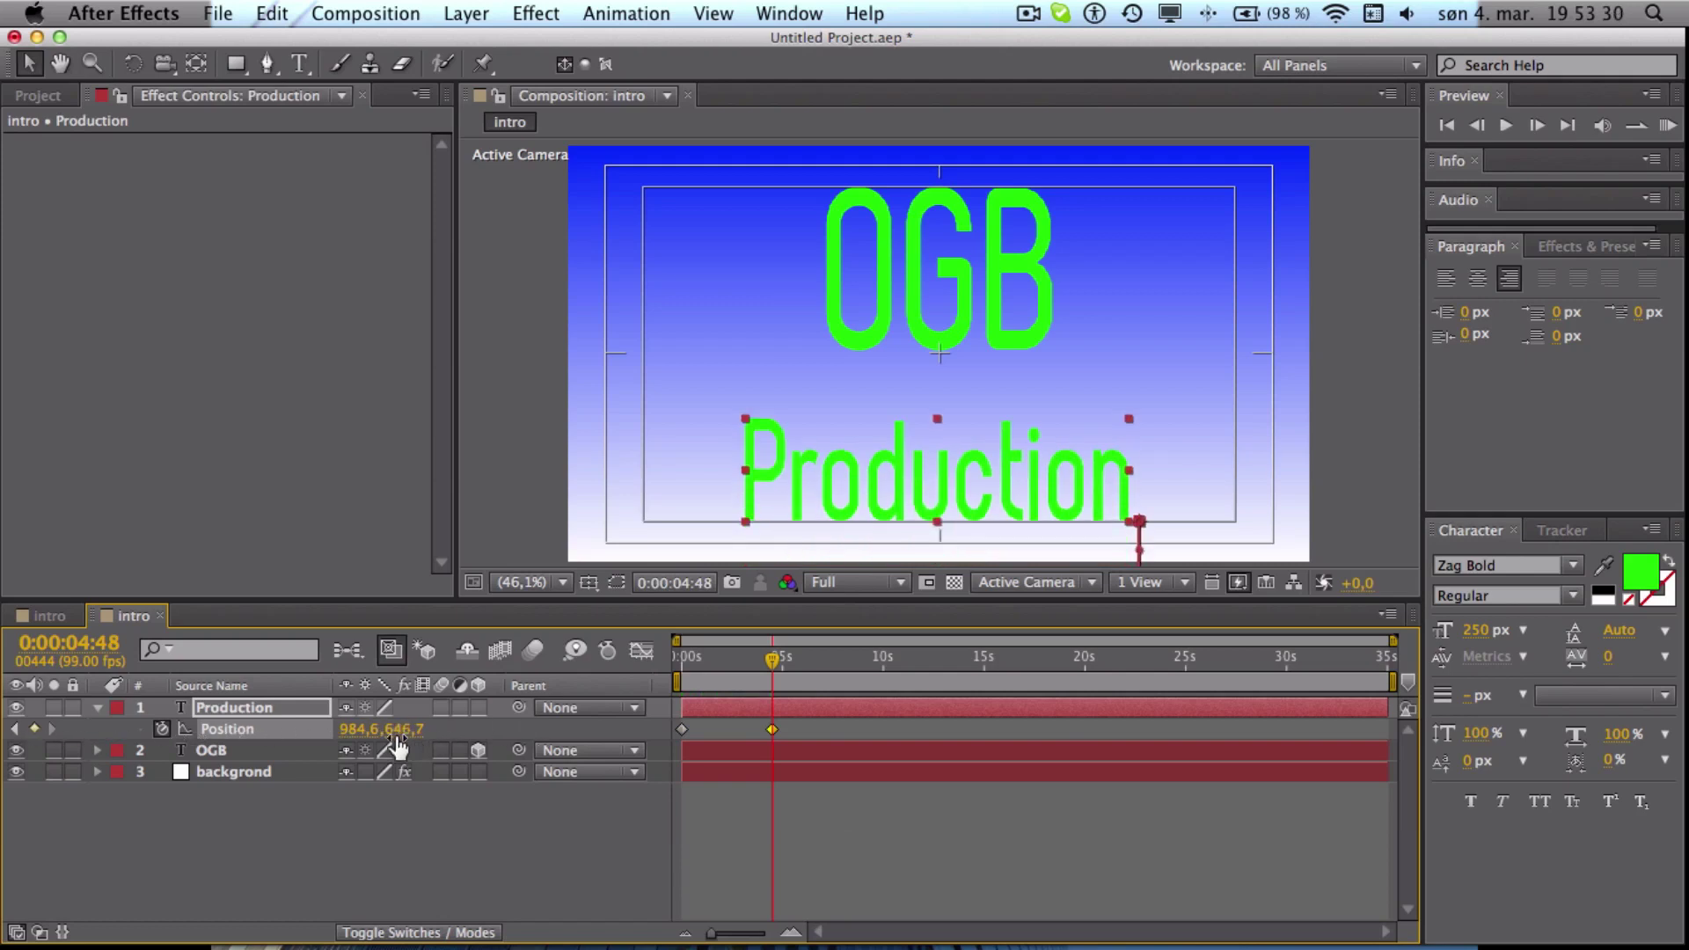
{"action": "left_click_drag", "start_coordinate": [398, 729], "coordinate": [360, 729]}
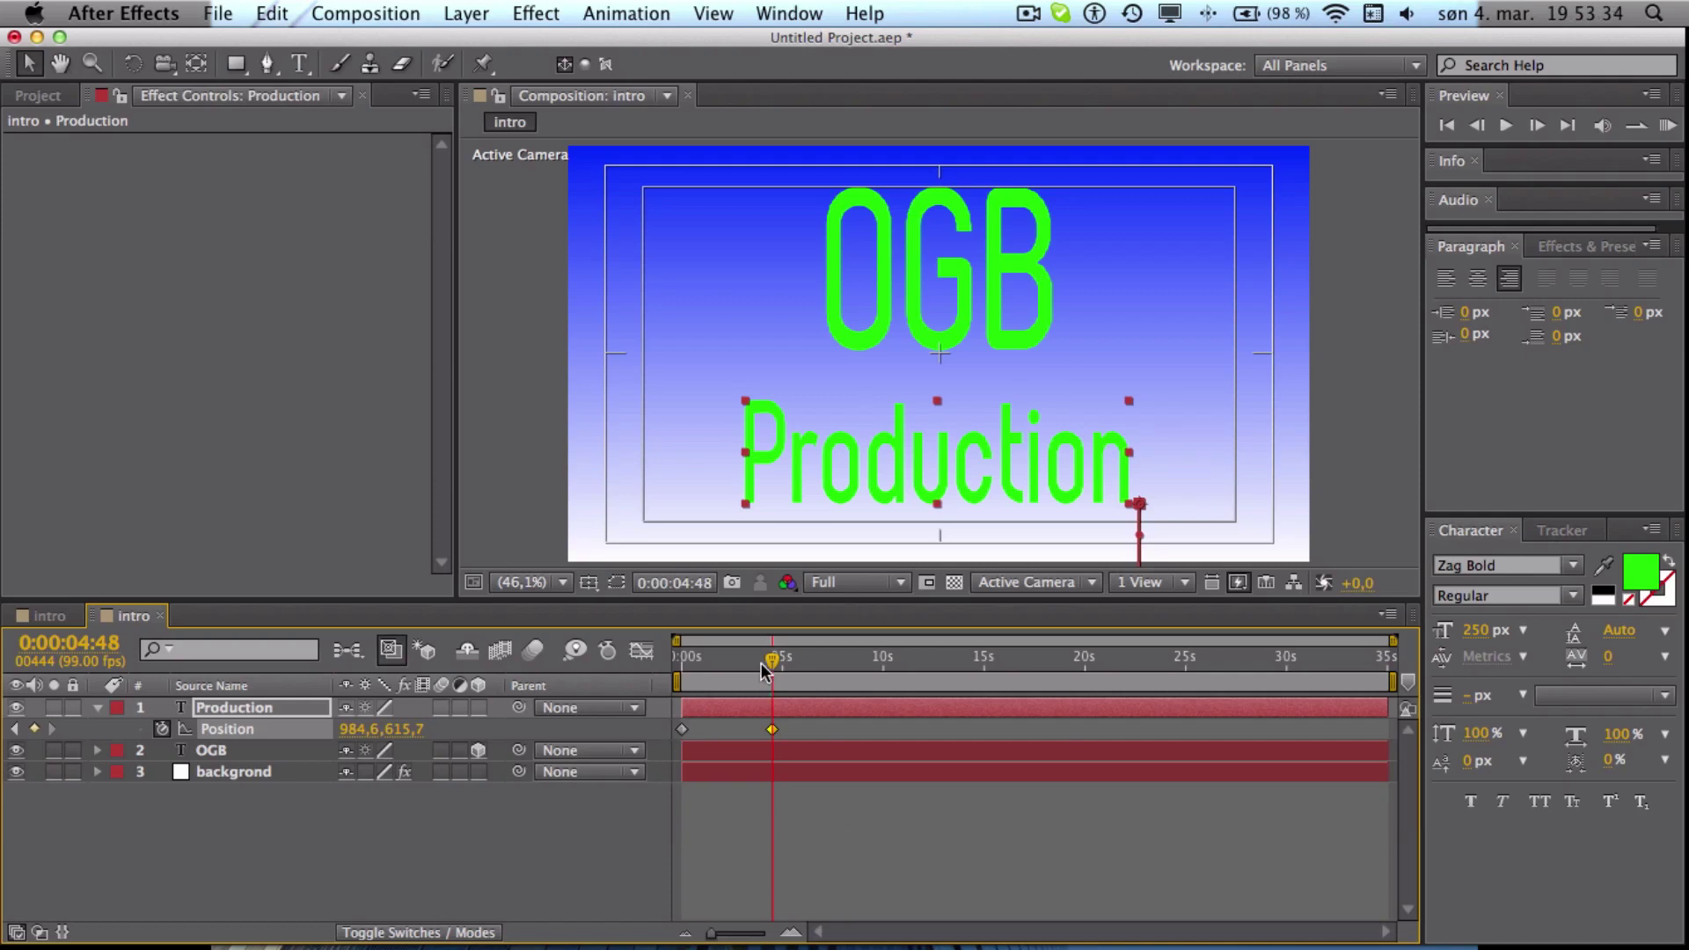
{"action": "left_click_drag", "start_coordinate": [771, 662], "coordinate": [596, 673]}
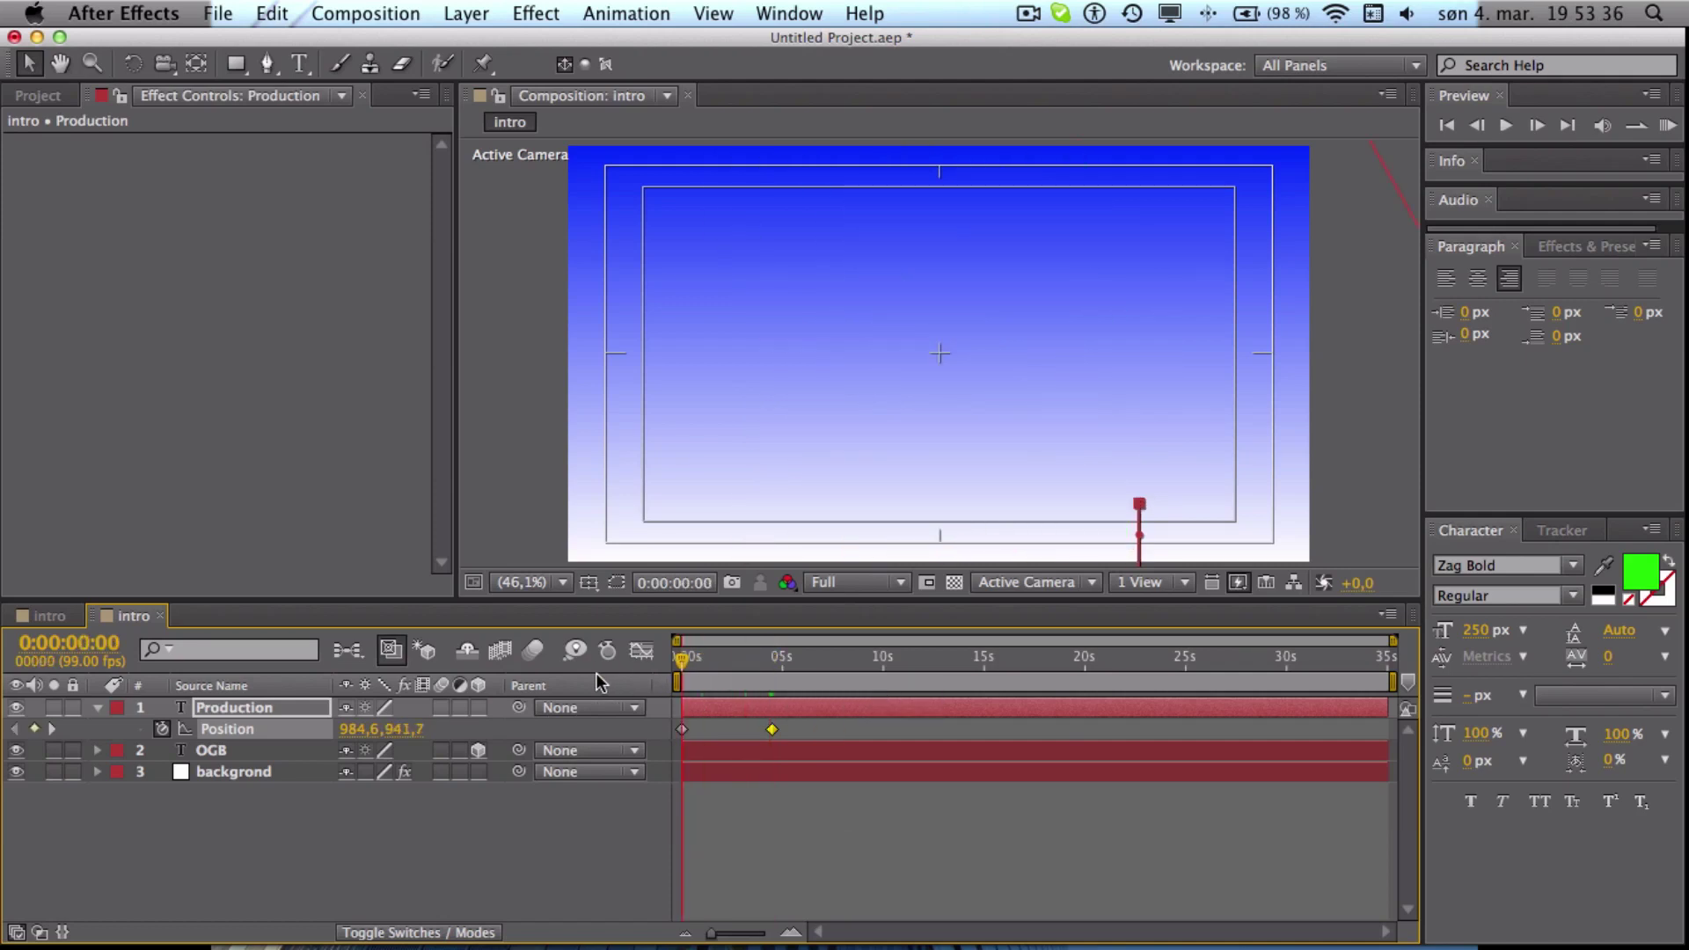
Preview the animation briefly, and move the OGB layer's ending X, Y and Z Rotation keyframes to 0:00:02:55
{"action": "key", "text": "space"}
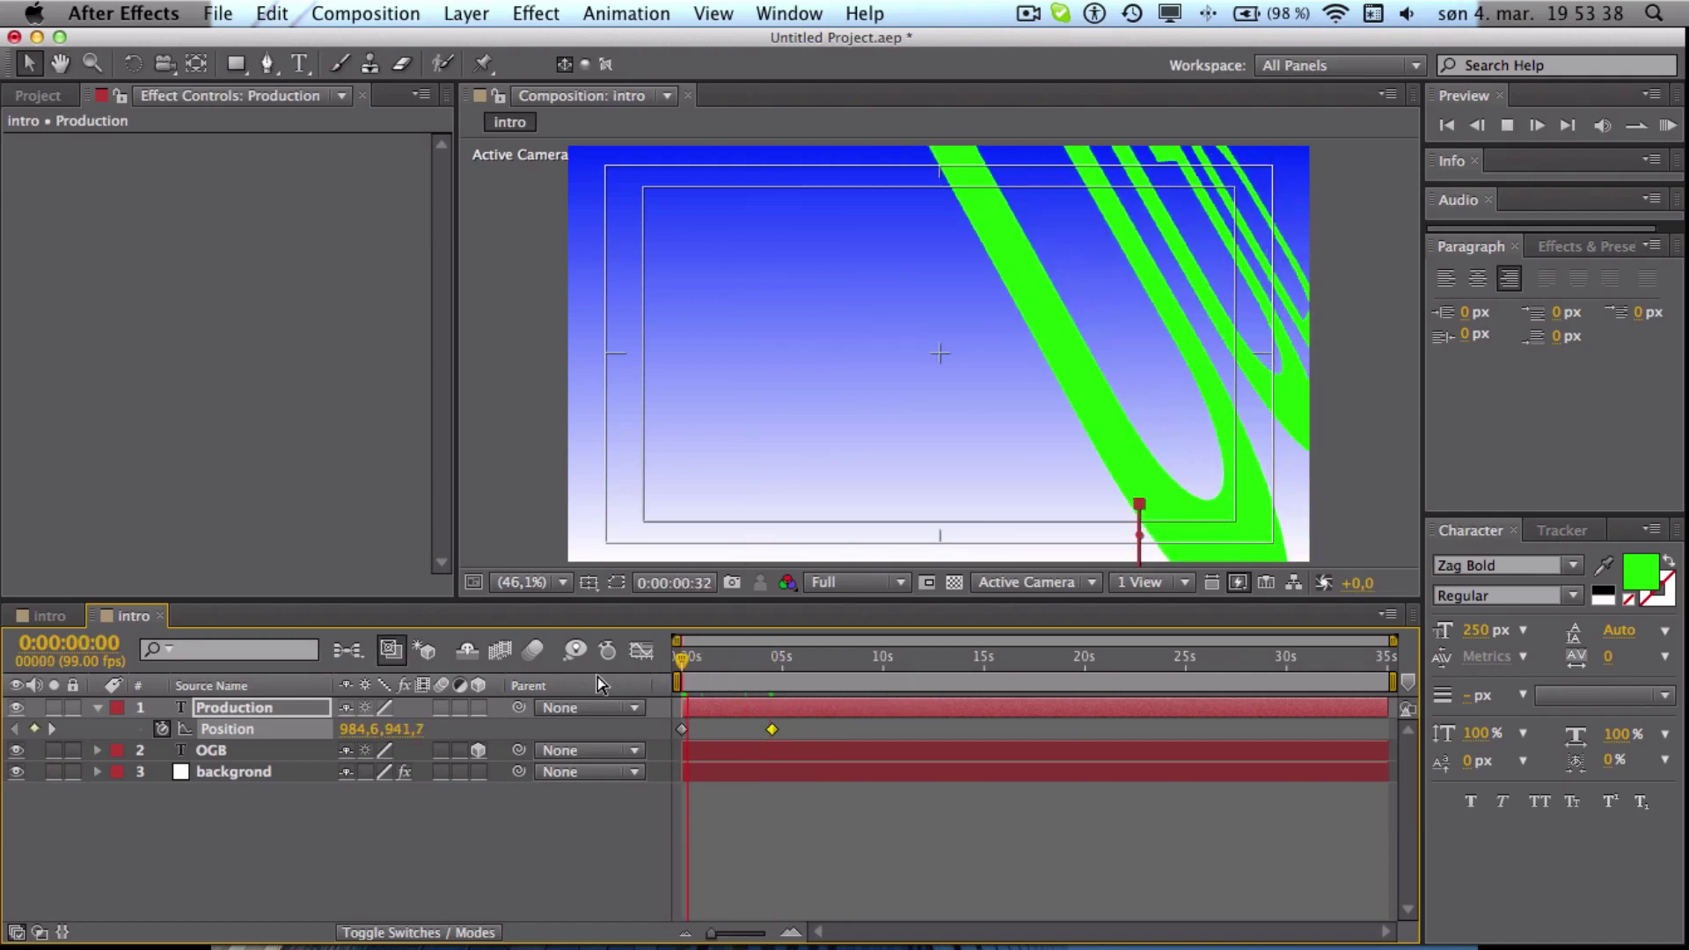
{"action": "key", "text": "space"}
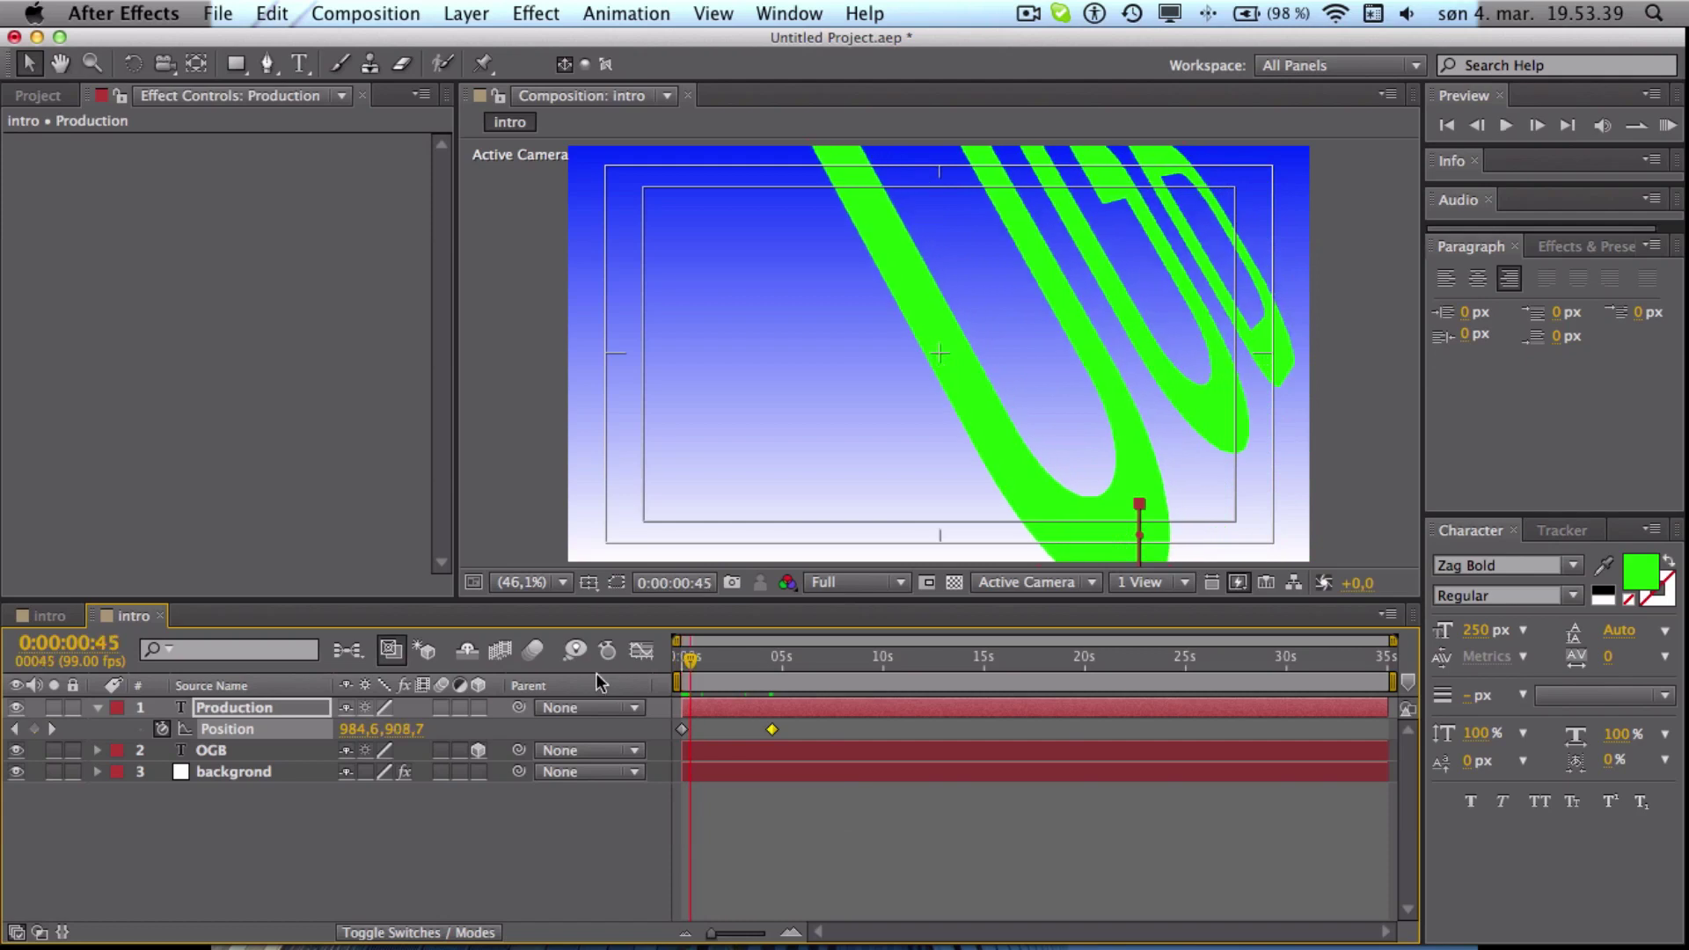
{"action": "left_click", "coordinate": [213, 755]}
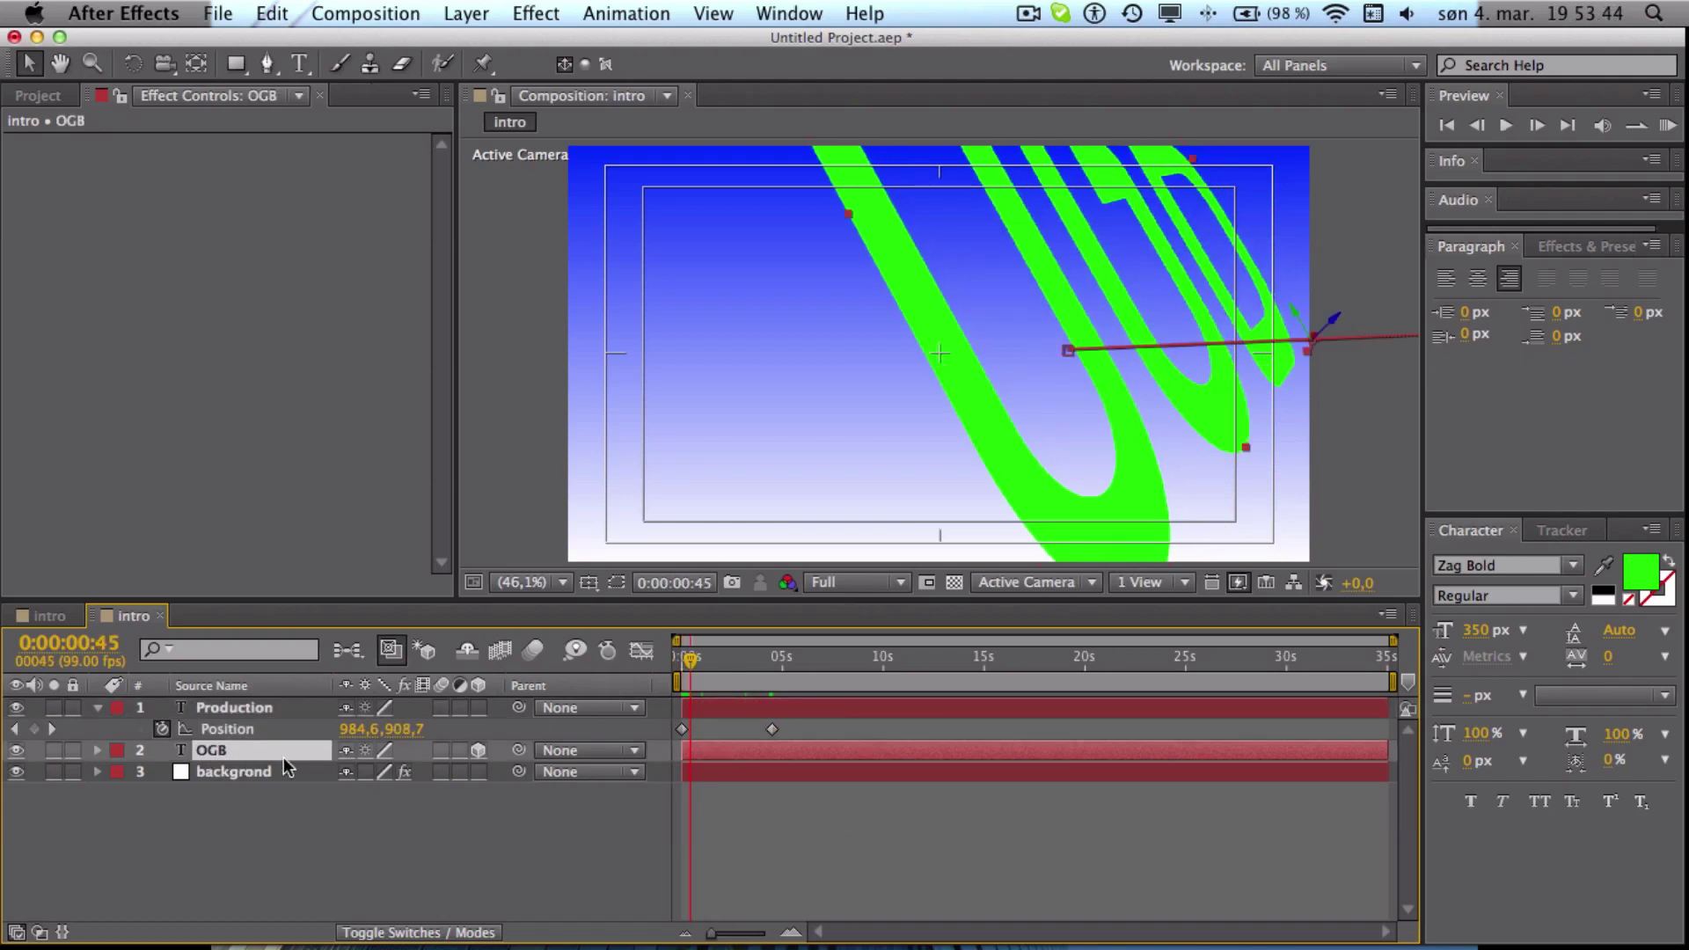
{"action": "key", "text": "r"}
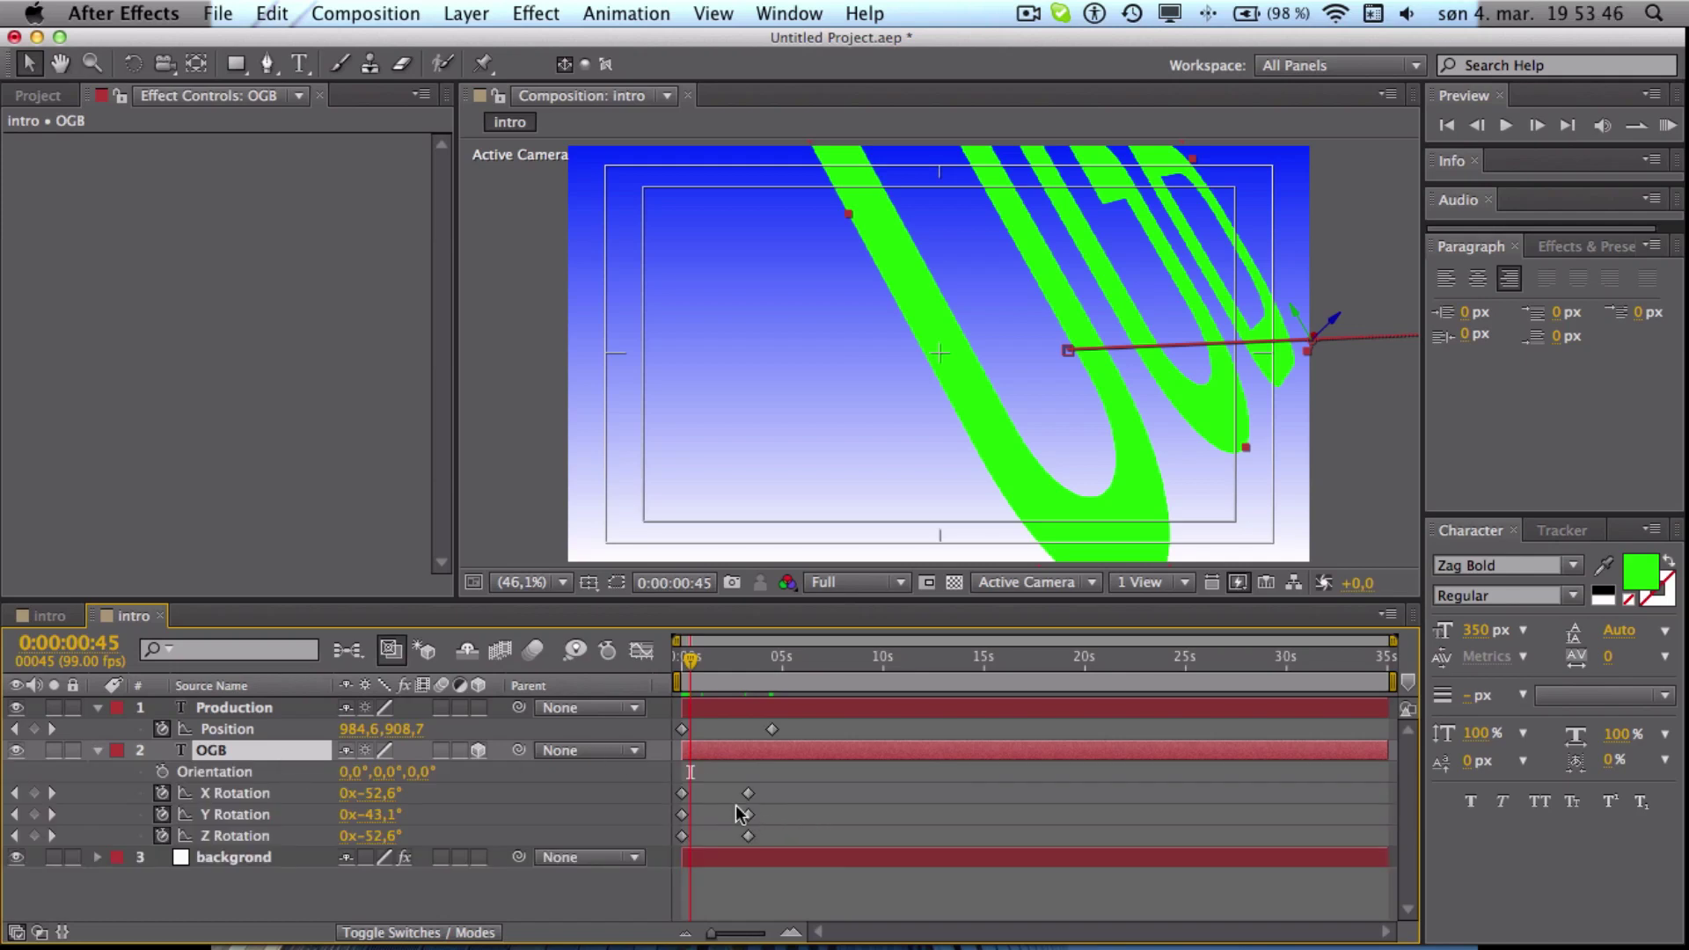
{"action": "left_click_drag", "start_coordinate": [733, 791], "coordinate": [785, 875]}
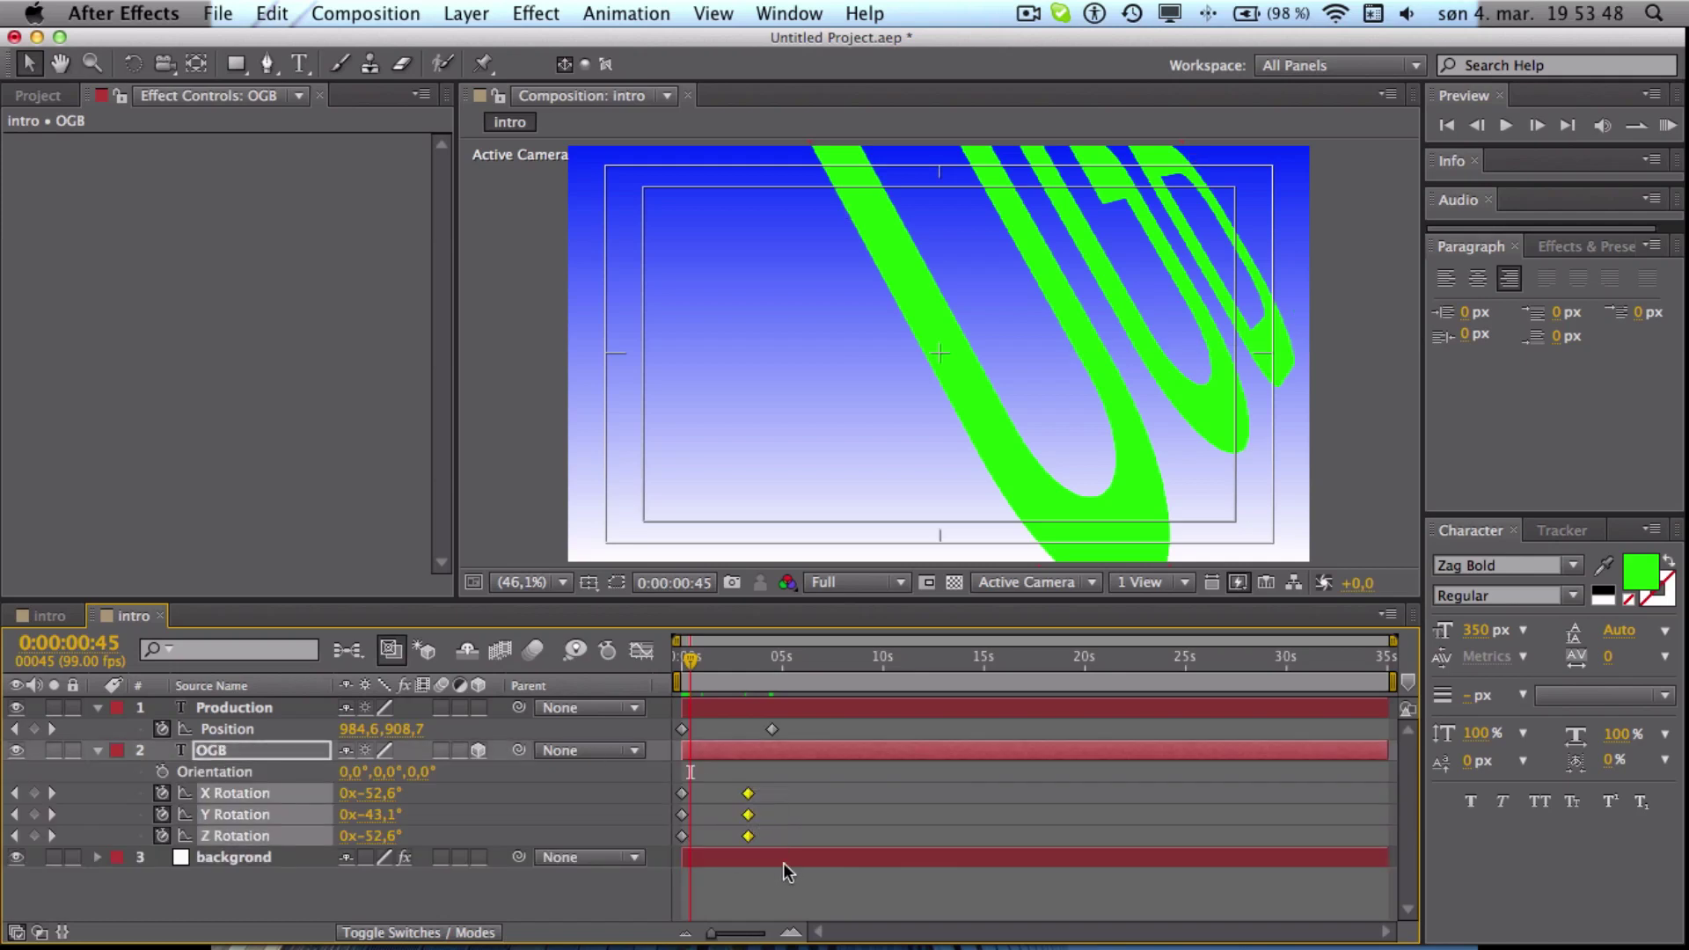
{"action": "left_click_drag", "start_coordinate": [694, 661], "coordinate": [734, 661]}
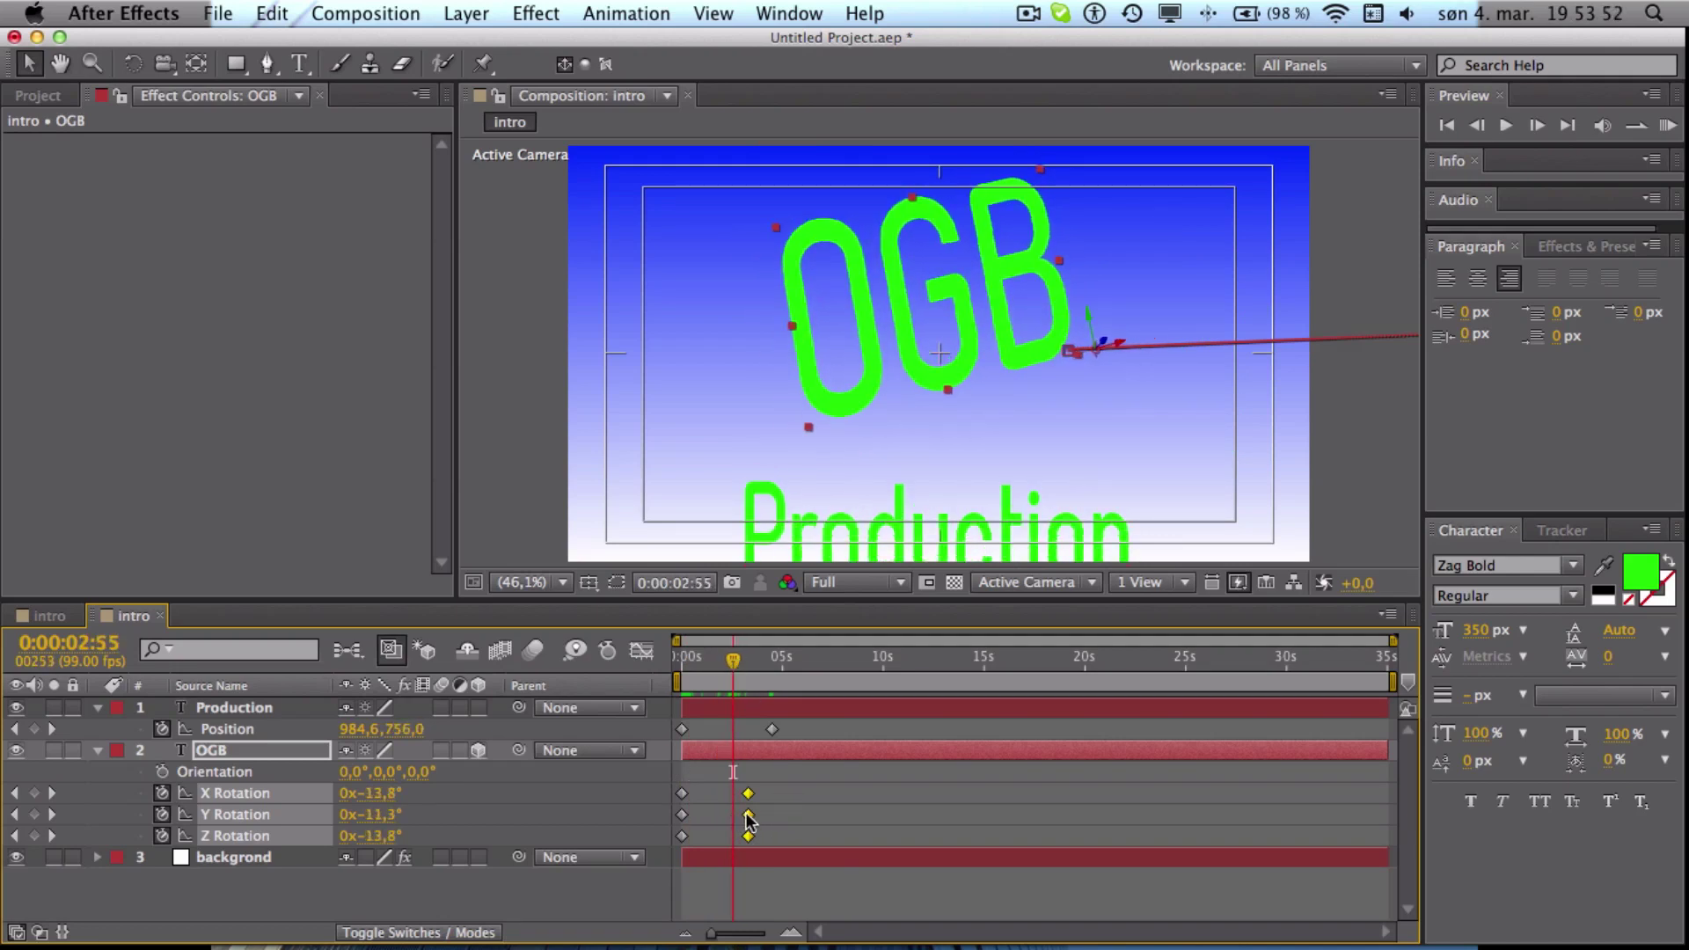
{"action": "left_click_drag", "start_coordinate": [748, 820], "coordinate": [733, 822]}
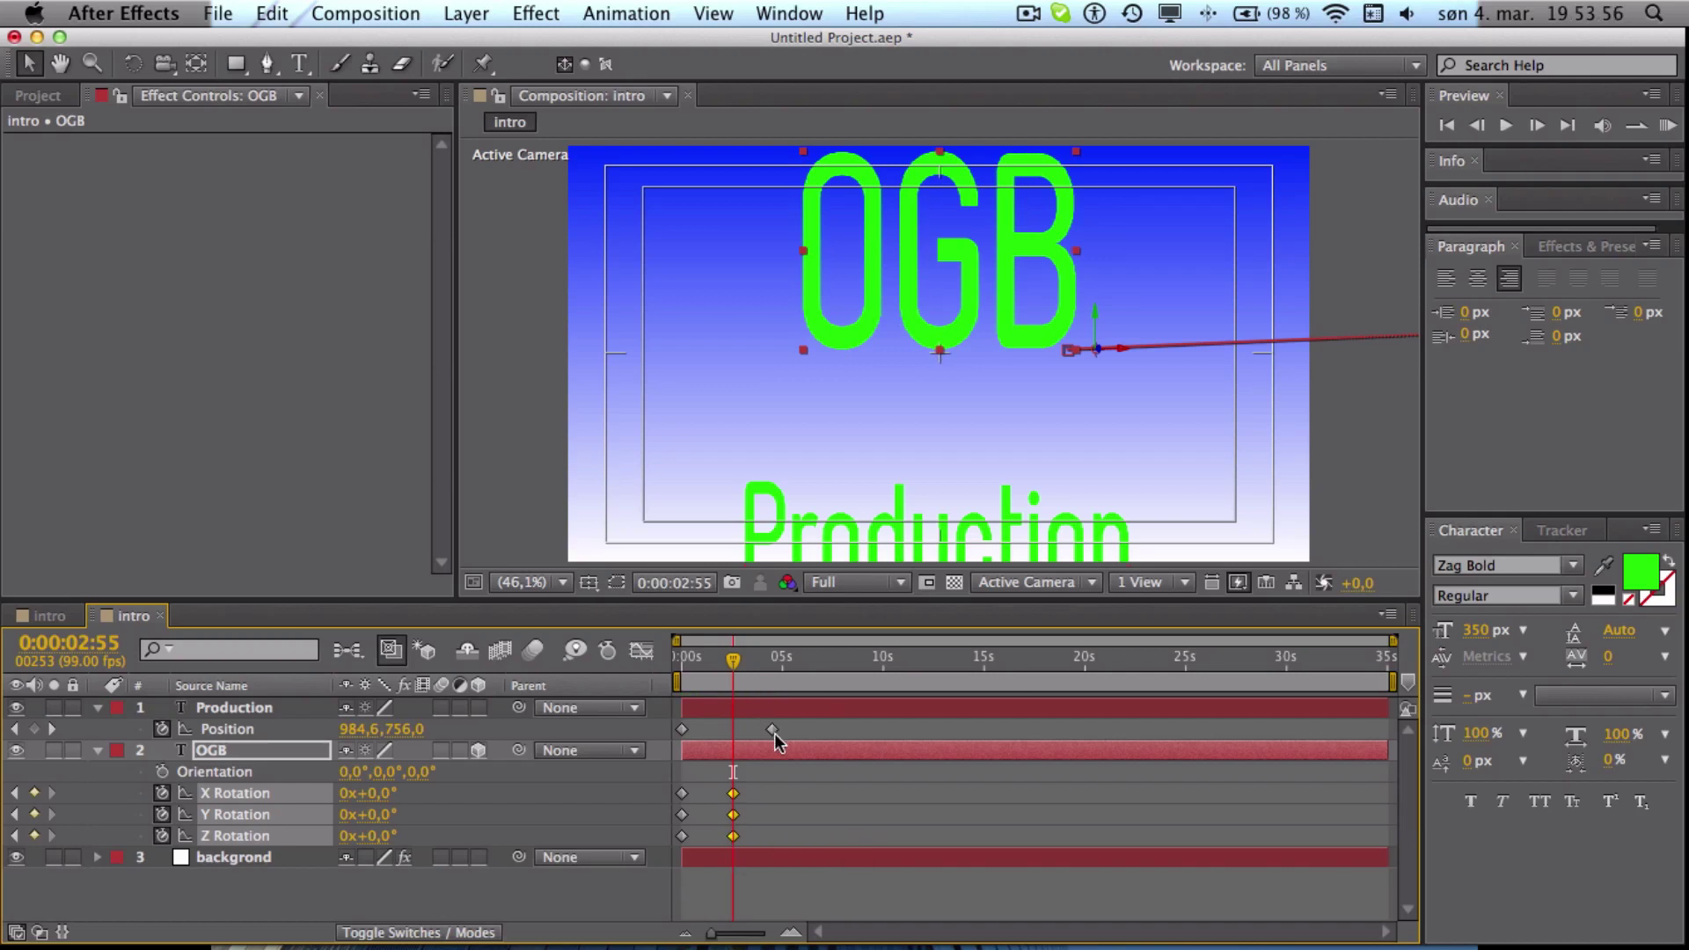
Move the ending Position keyframes of the Production and OGB layers earlier, to about 0:00:02:55
{"action": "left_click", "coordinate": [771, 729]}
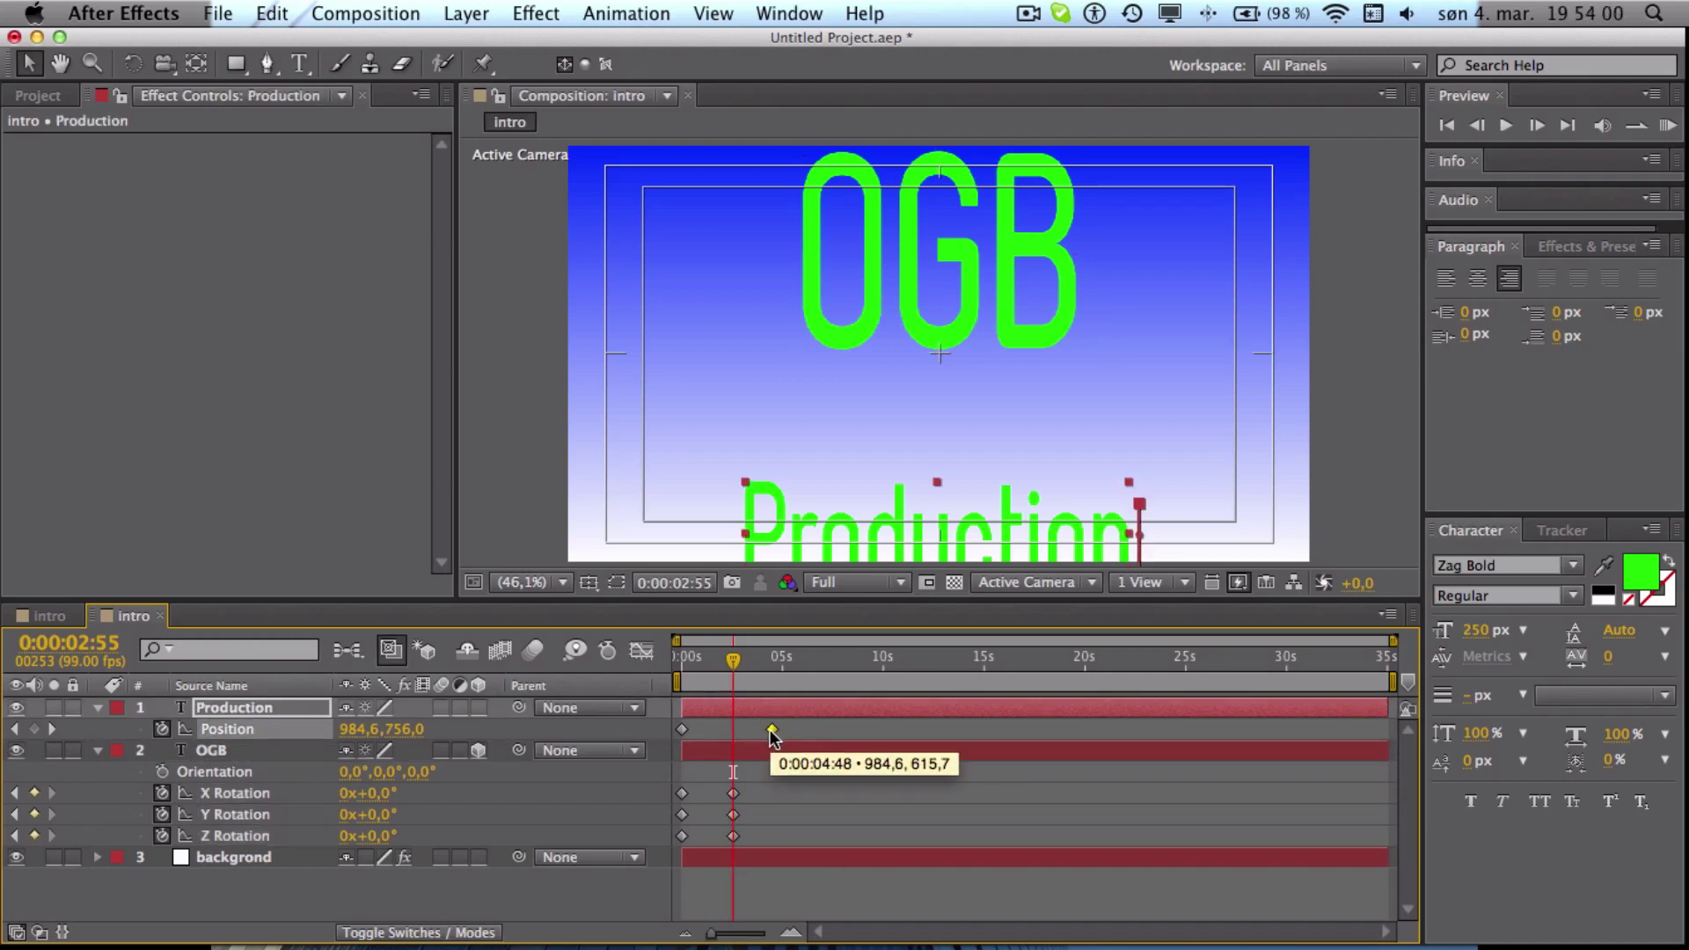
{"action": "left_click_drag", "start_coordinate": [768, 730], "coordinate": [731, 732]}
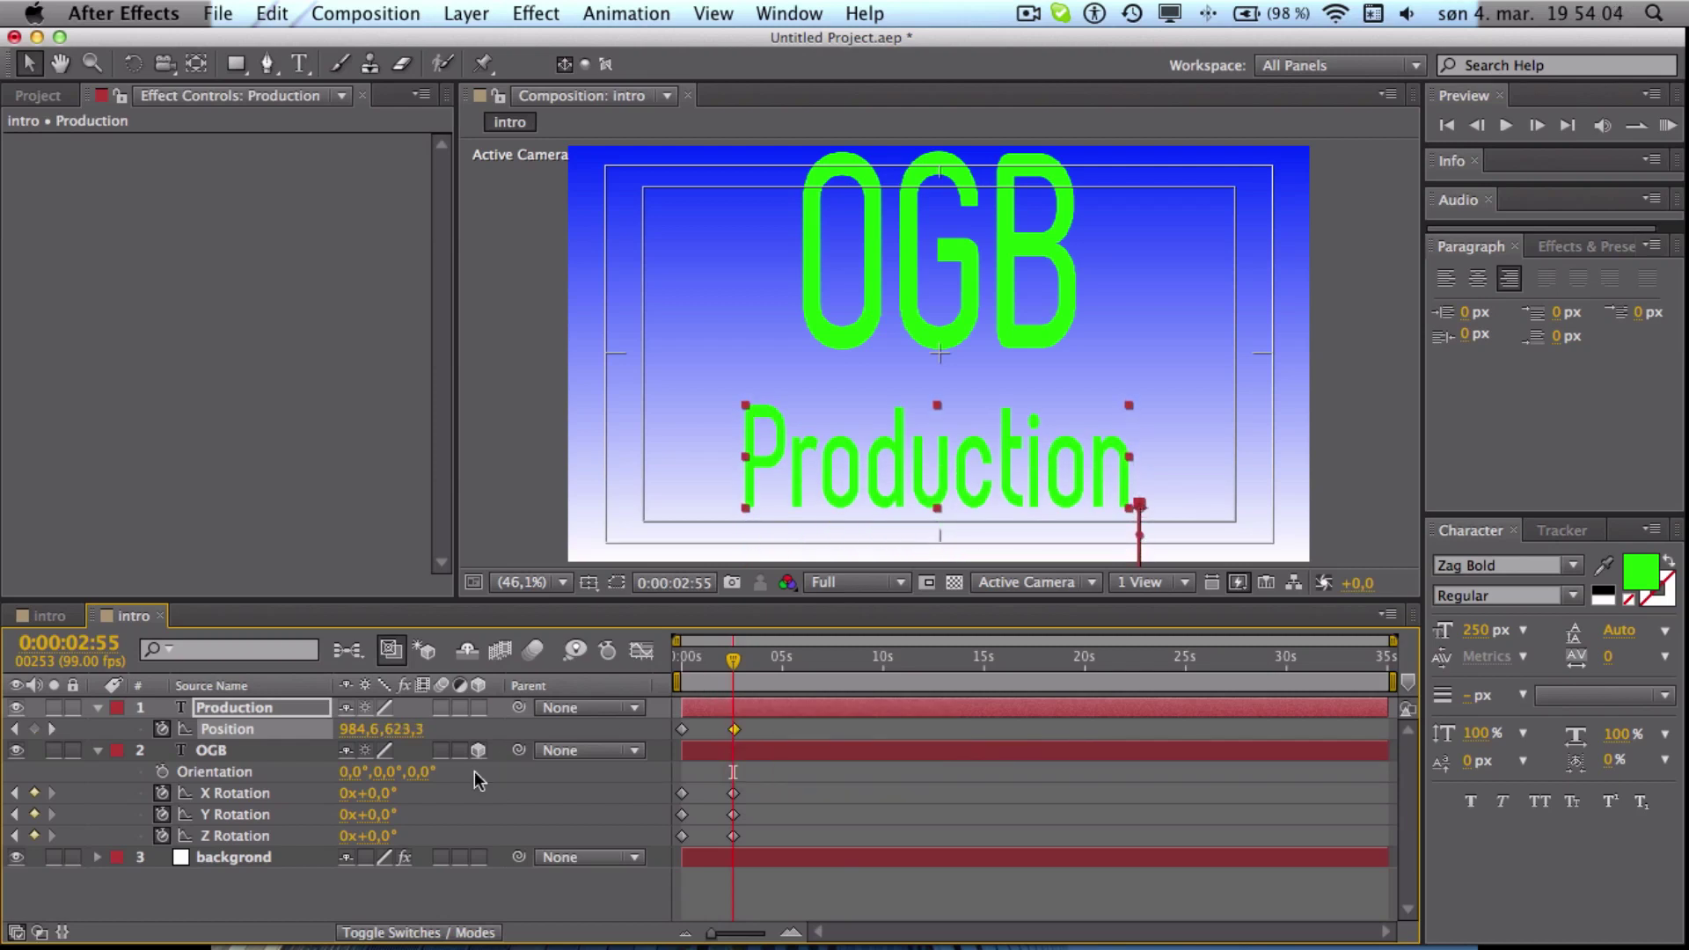
{"action": "left_click", "coordinate": [223, 749]}
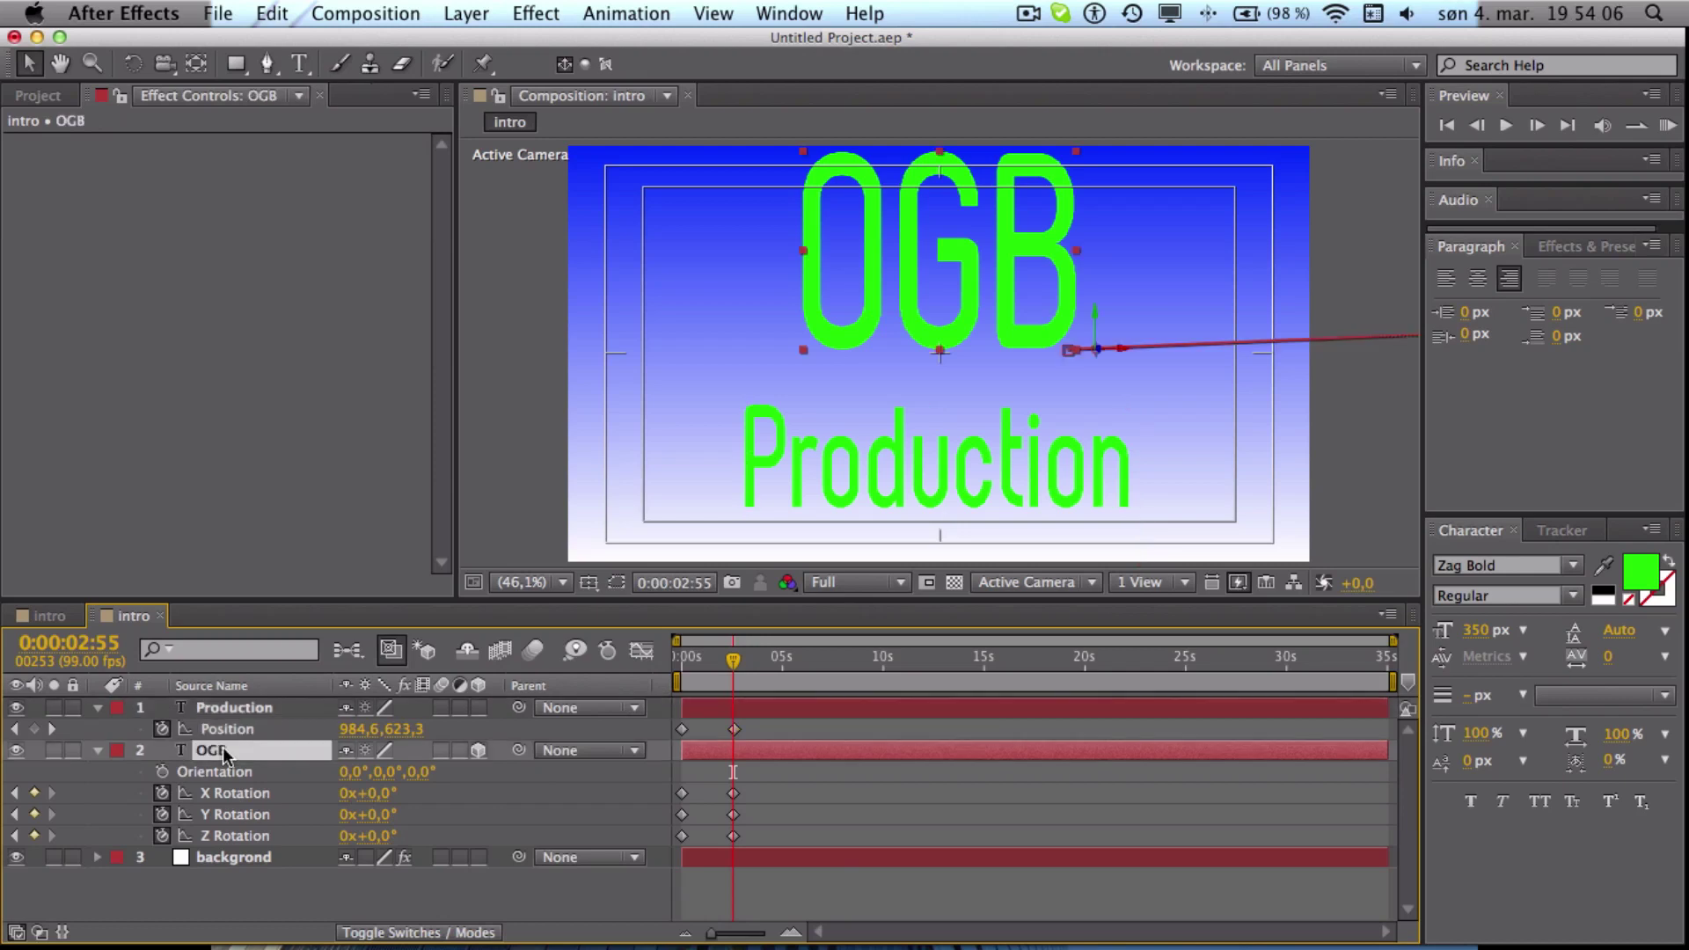
{"action": "key", "text": "p"}
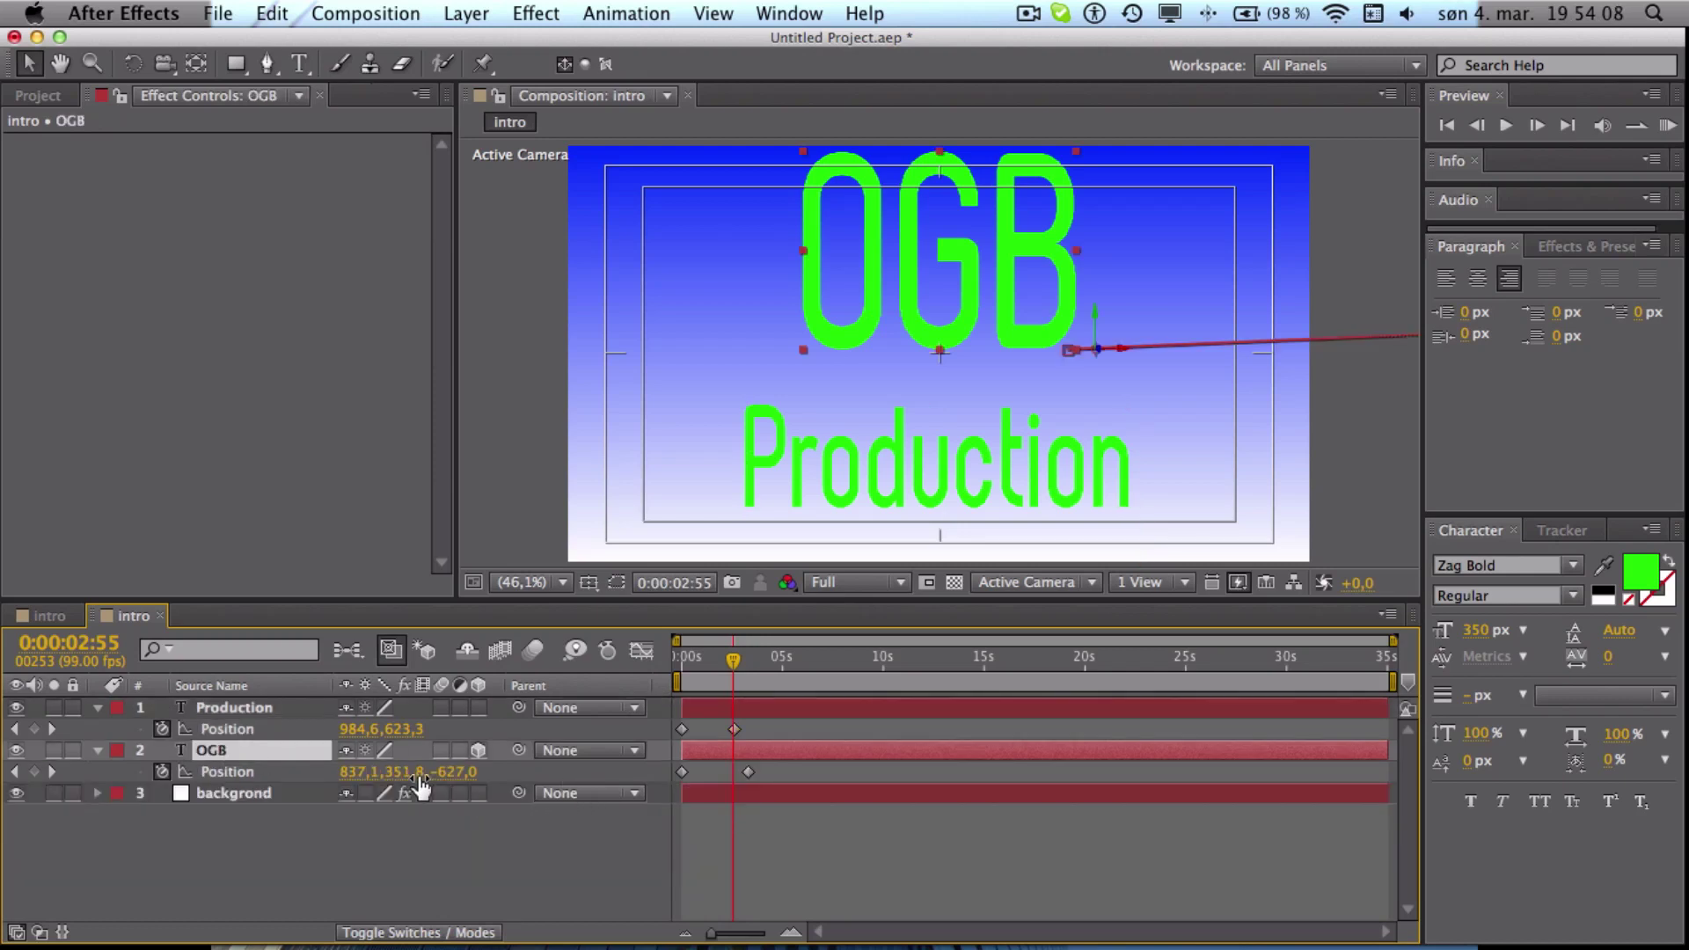
{"action": "left_click_drag", "start_coordinate": [749, 773], "coordinate": [734, 781]}
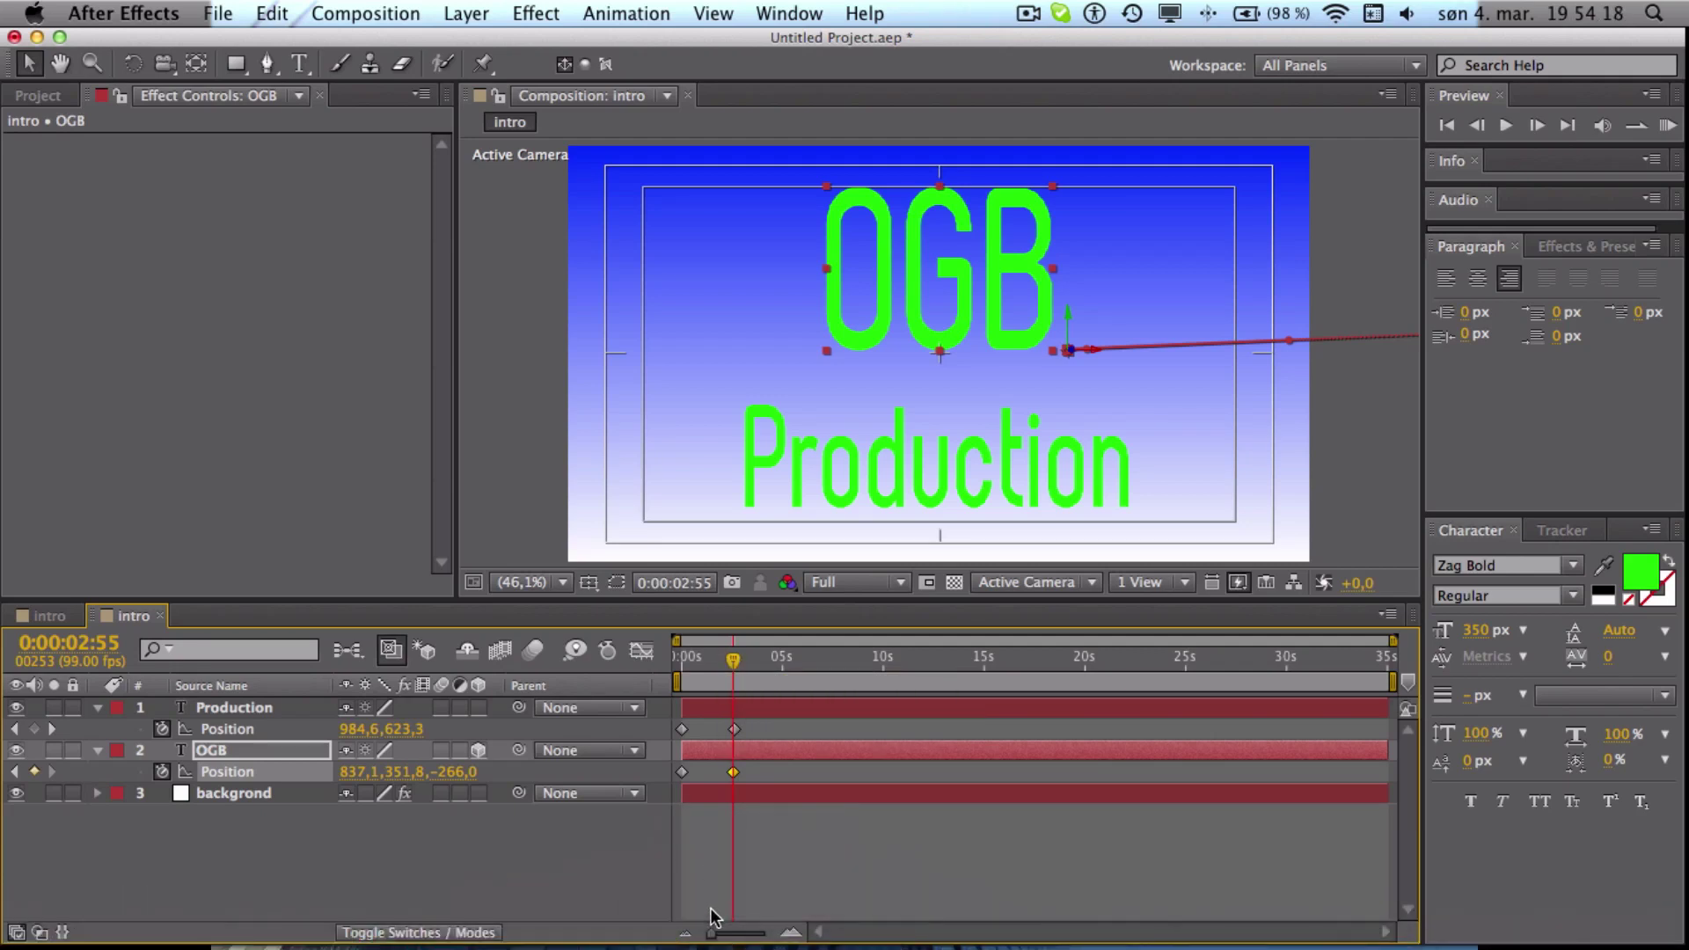
Align the Production layer's ending Position keyframe exactly with 0:00:02:55 and collapse the properties of both text layers
{"action": "left_click_drag", "start_coordinate": [712, 933], "coordinate": [758, 938]}
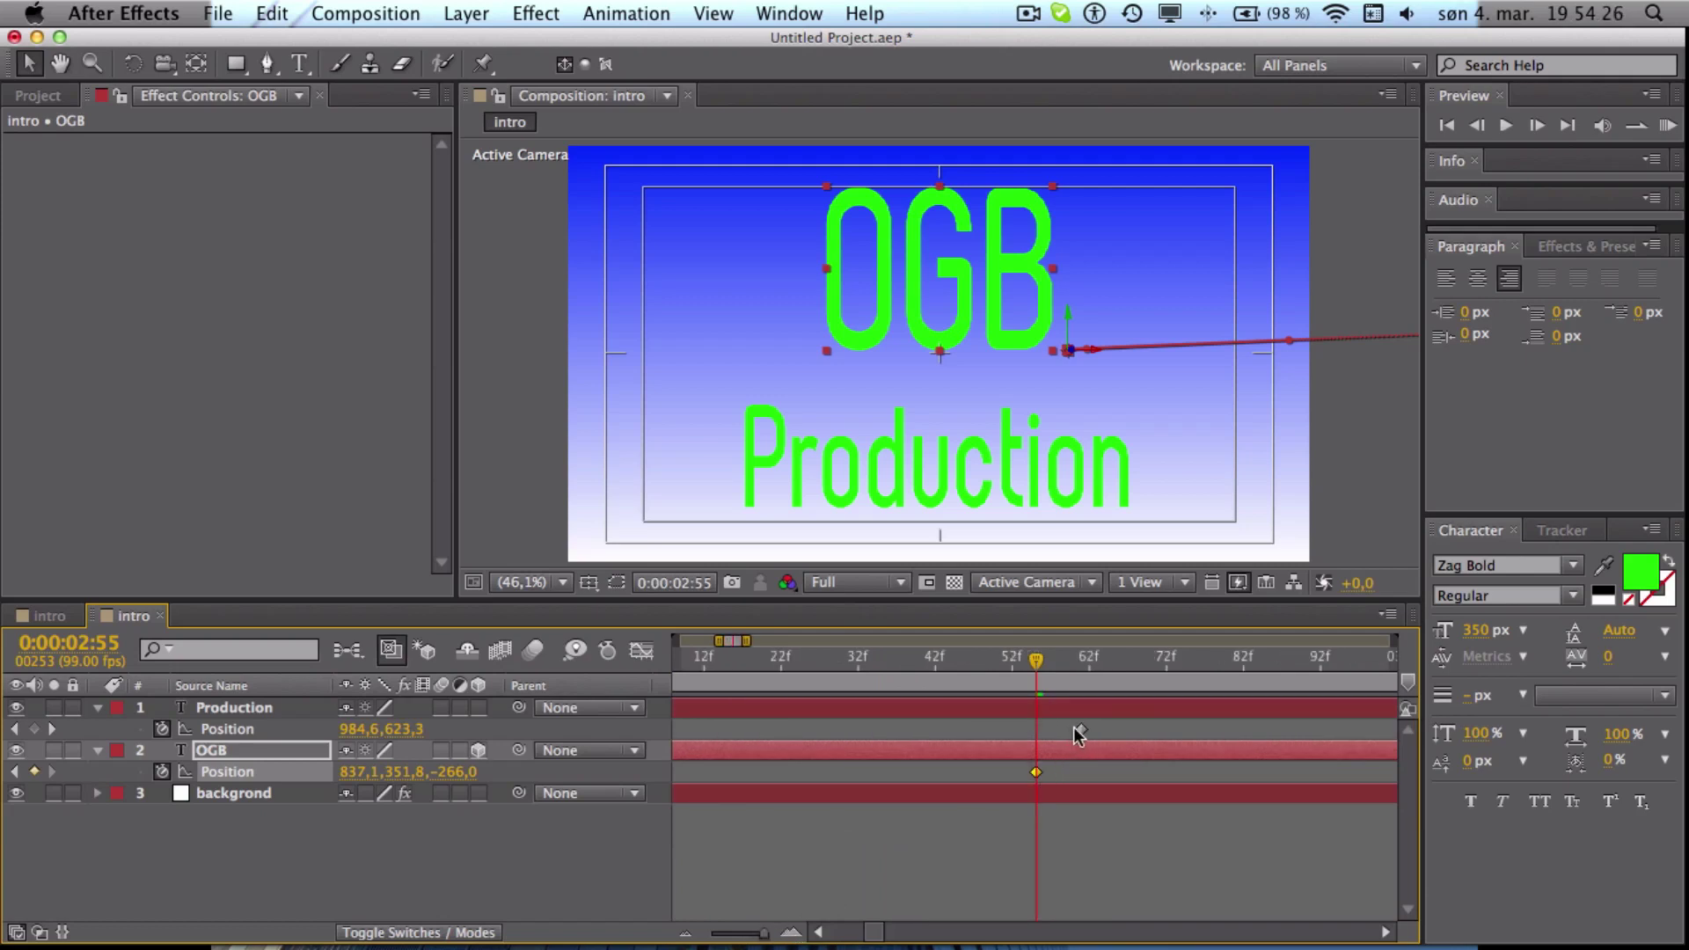
{"action": "left_click_drag", "start_coordinate": [1079, 727], "coordinate": [1030, 735]}
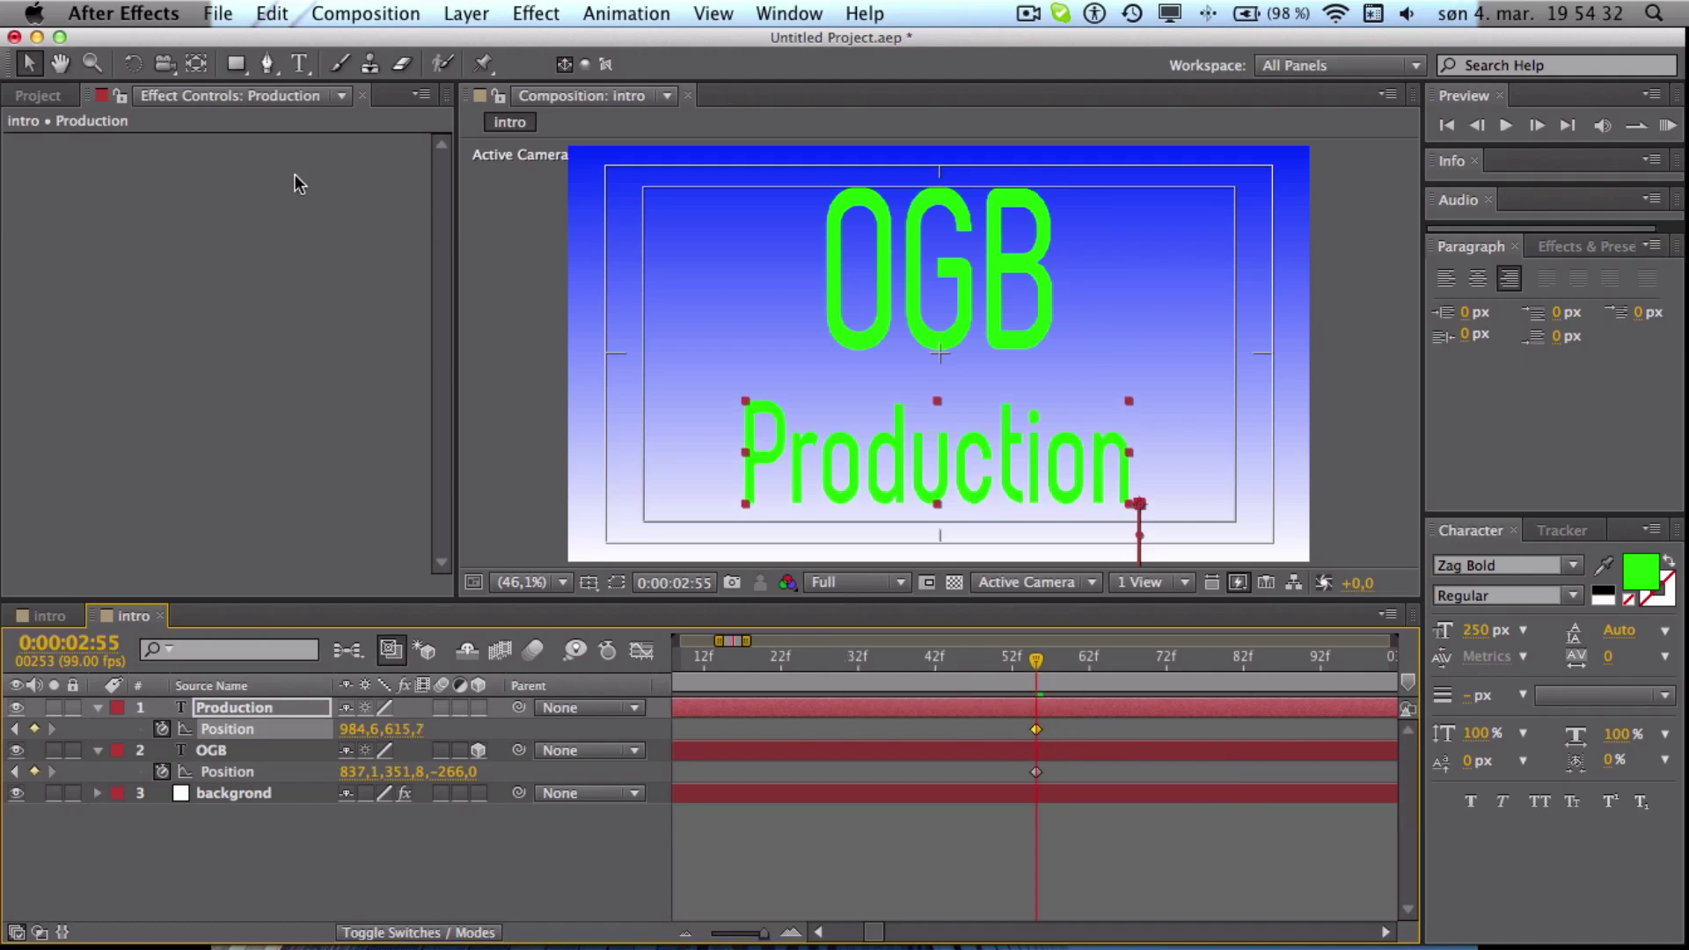
{"action": "left_click", "coordinate": [97, 708]}
{"action": "left_click", "coordinate": [97, 729]}
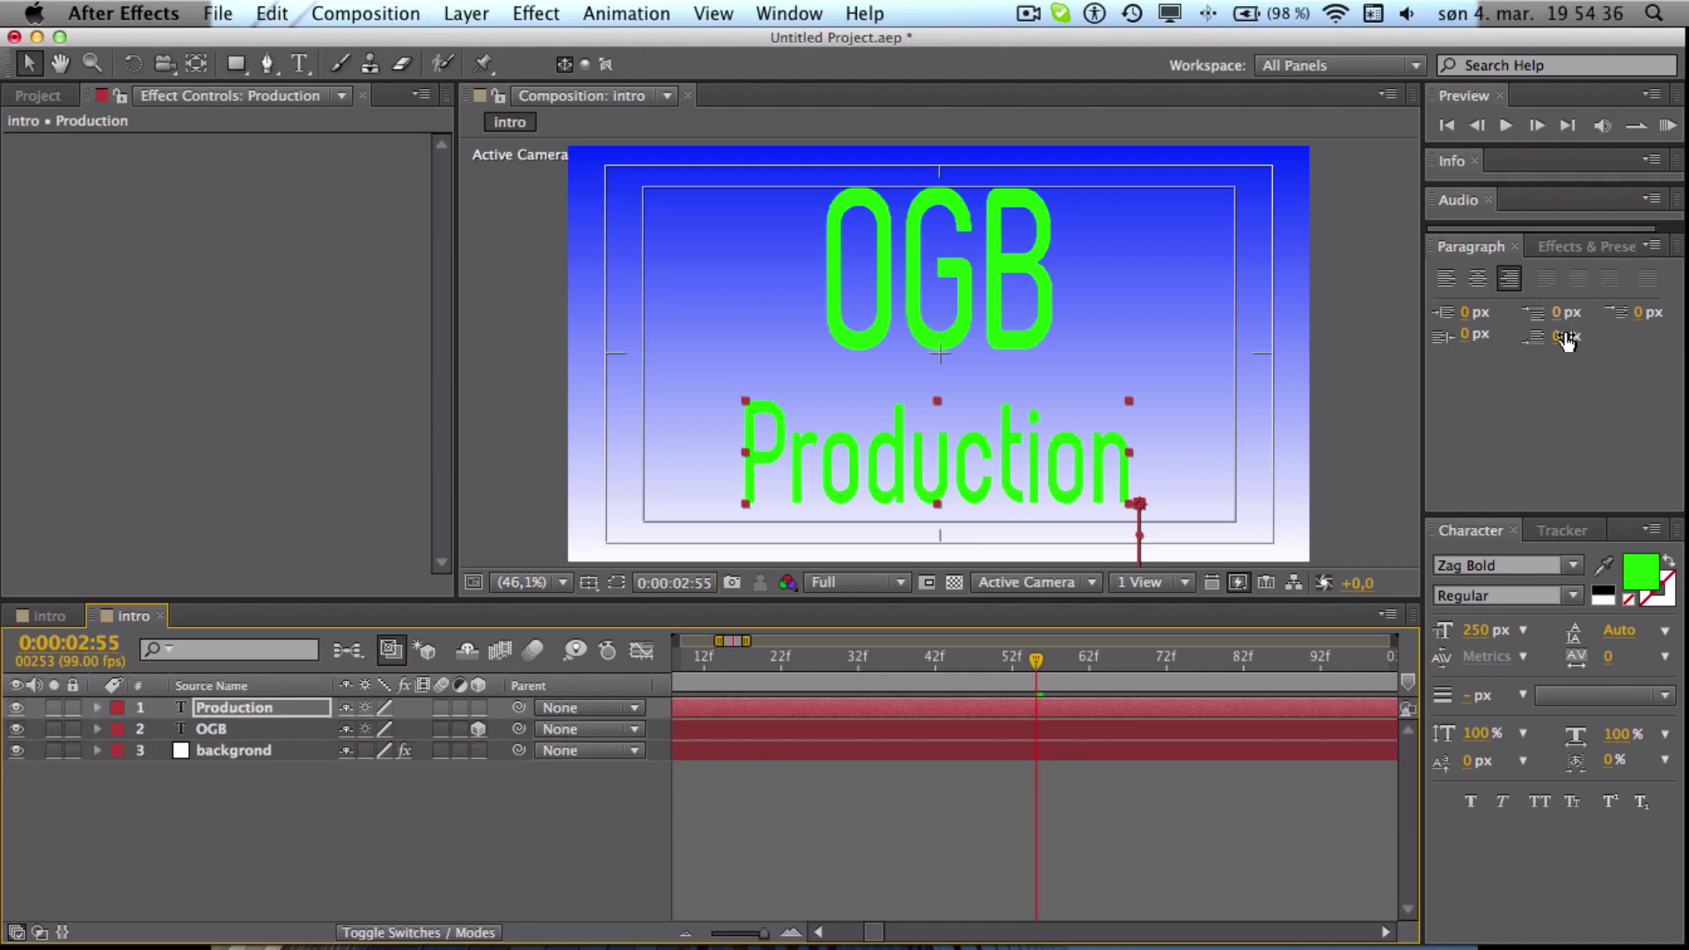
Run a RAM preview of the whole intro composition to check the shortened text animation, and stop the playback
{"action": "left_click", "coordinate": [1667, 124]}
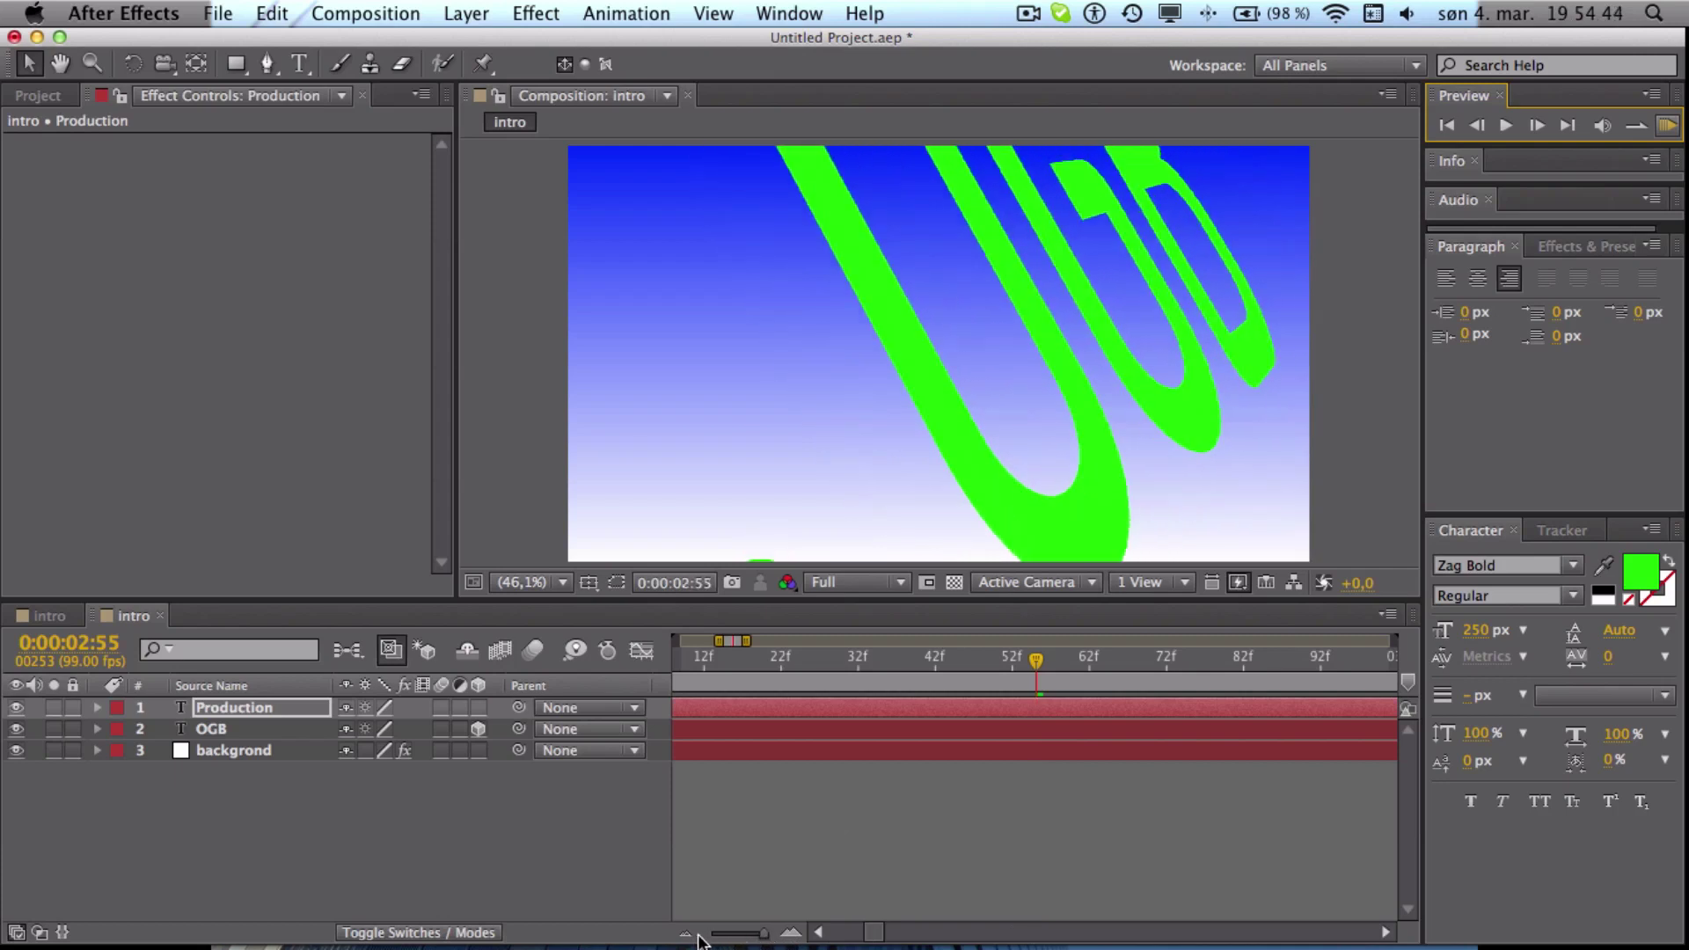
{"action": "left_click", "coordinate": [767, 940]}
{"action": "left_click_drag", "start_coordinate": [764, 934], "coordinate": [709, 933]}
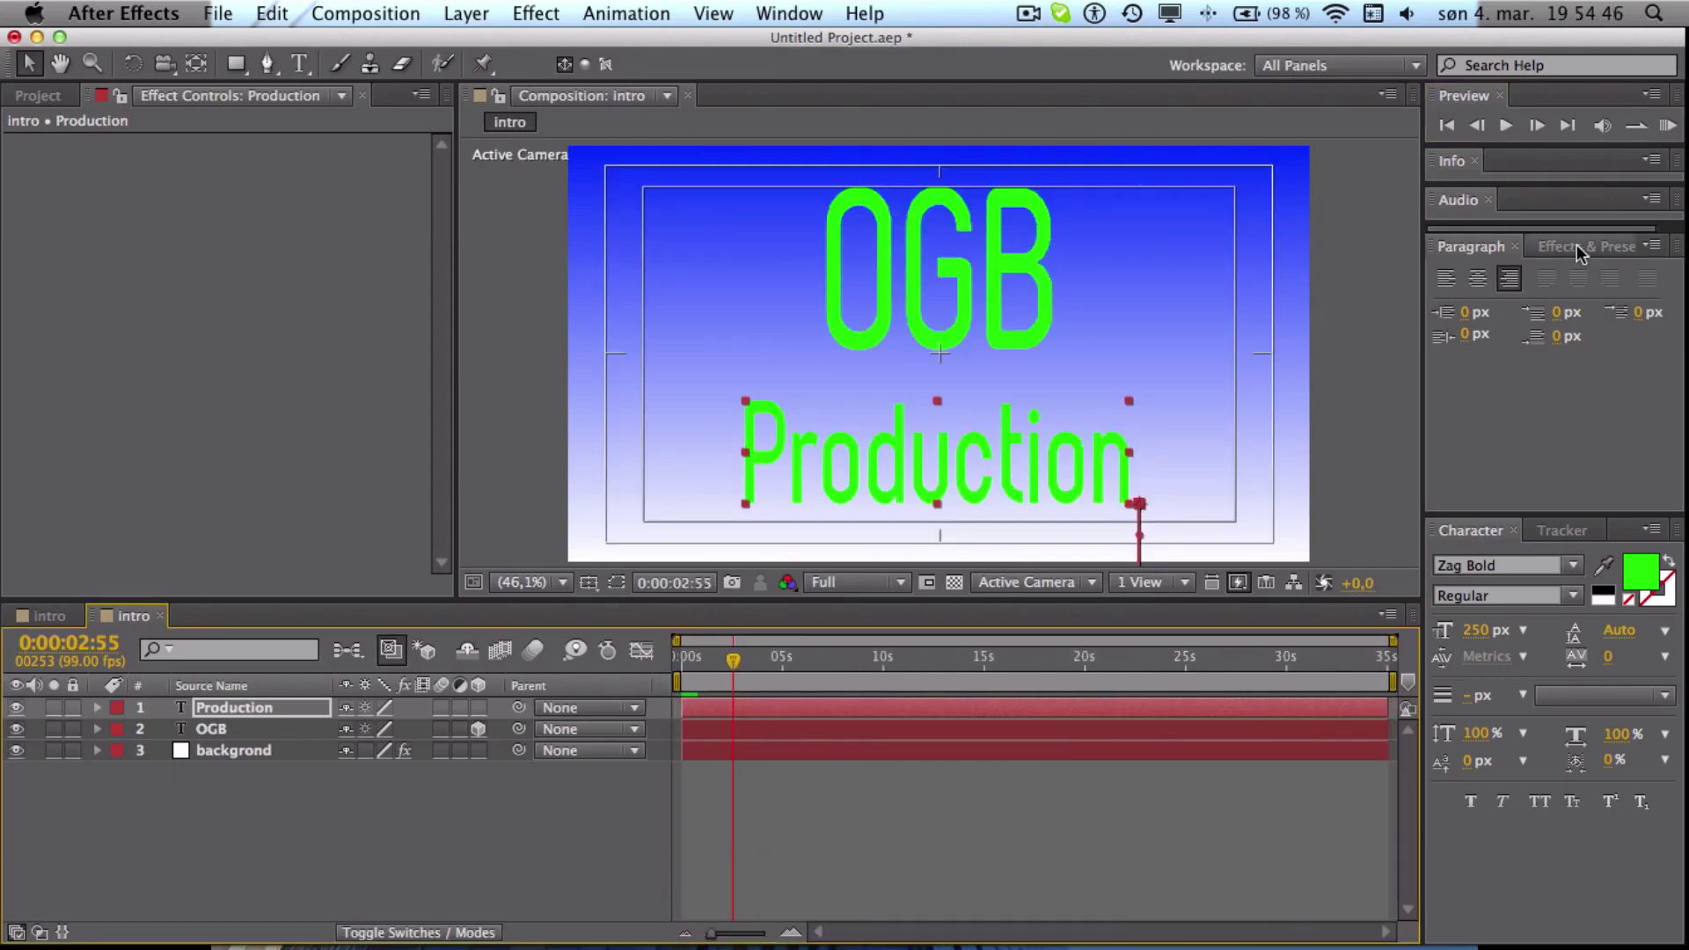
{"action": "left_click", "coordinate": [1667, 125]}
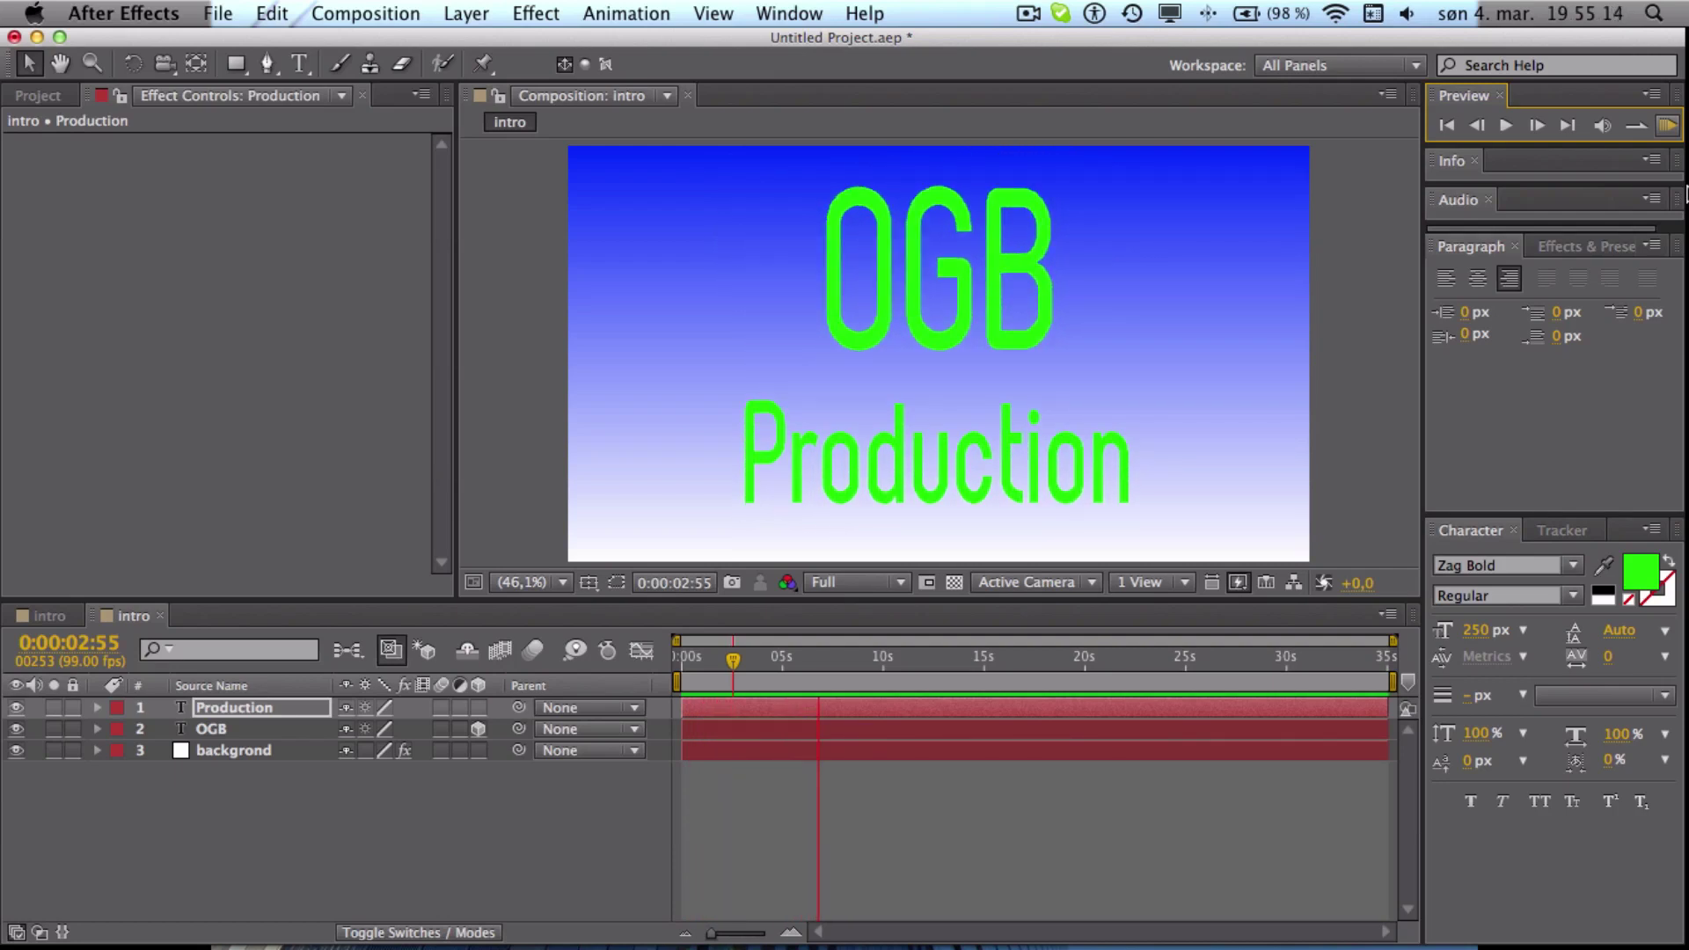
{"action": "key", "text": "space"}
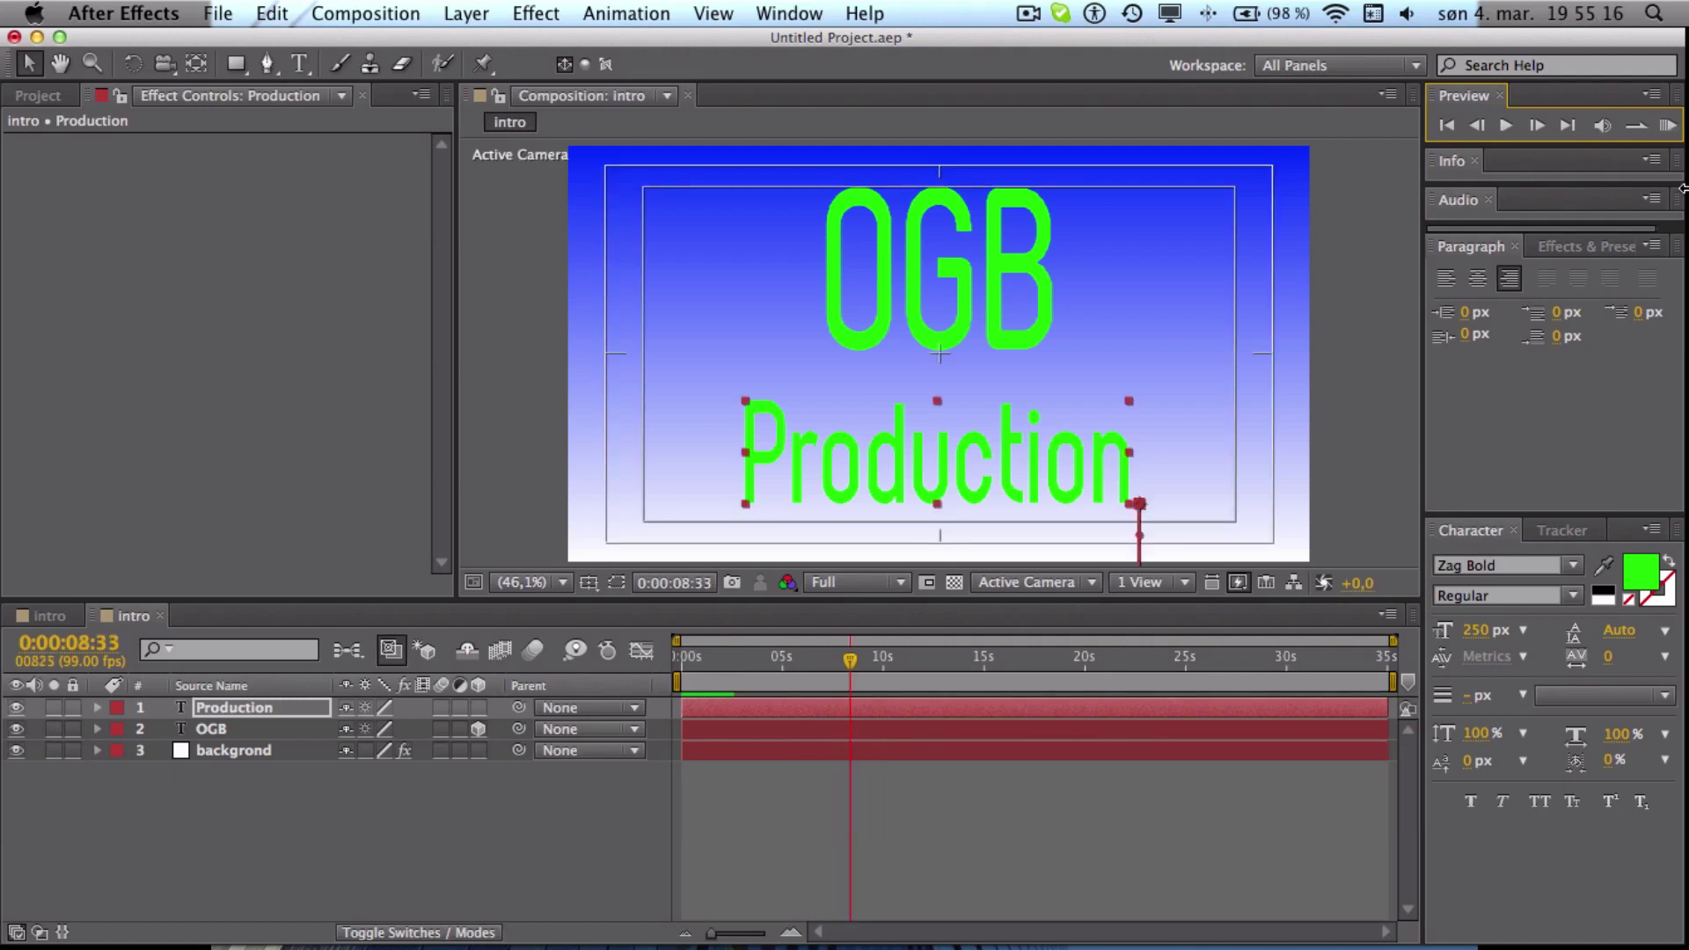